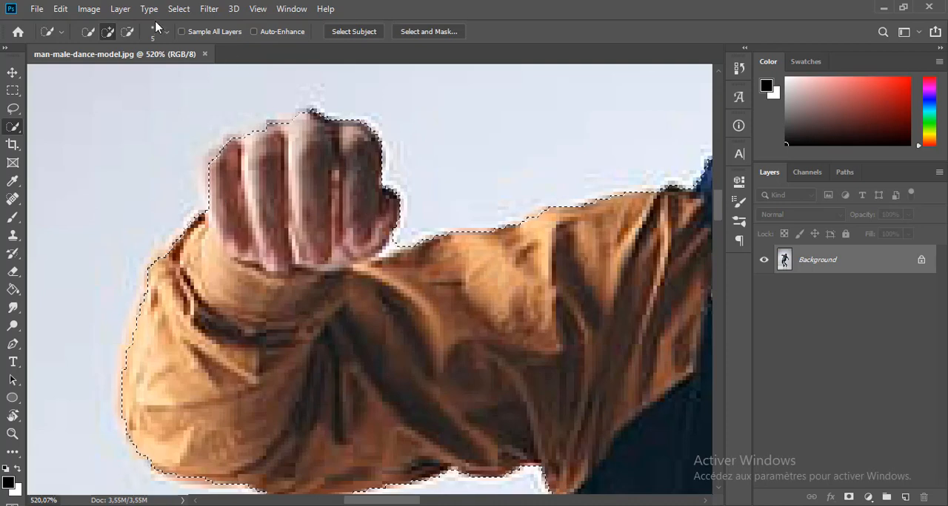
# Refine the selection in the notch between the raised fist and the sleeve with a 1 px Quick Selection brush.
pyautogui.click(166, 32)
pyautogui.moveTo(87, 74); pyautogui.dragTo(82, 77)
pyautogui.moveTo(397, 241); pyautogui.dragTo(382, 255)
pyautogui.scroll(-2, 382, 256)
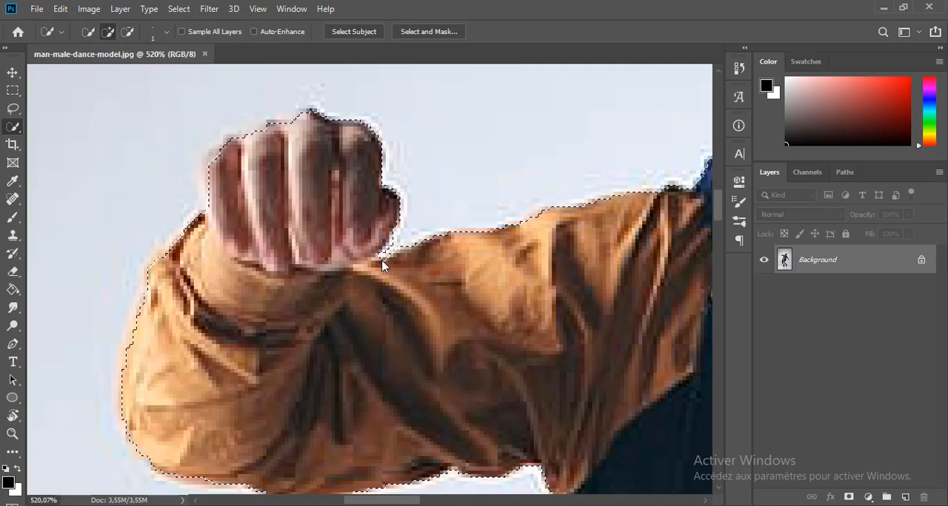
pyautogui.scroll(6, 382, 257)
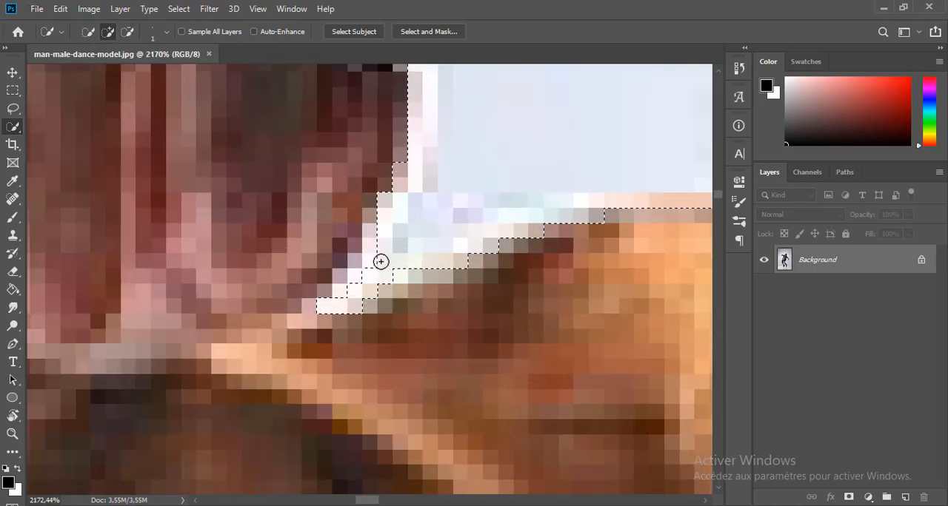
pyautogui.scroll(-10, 357, 282)
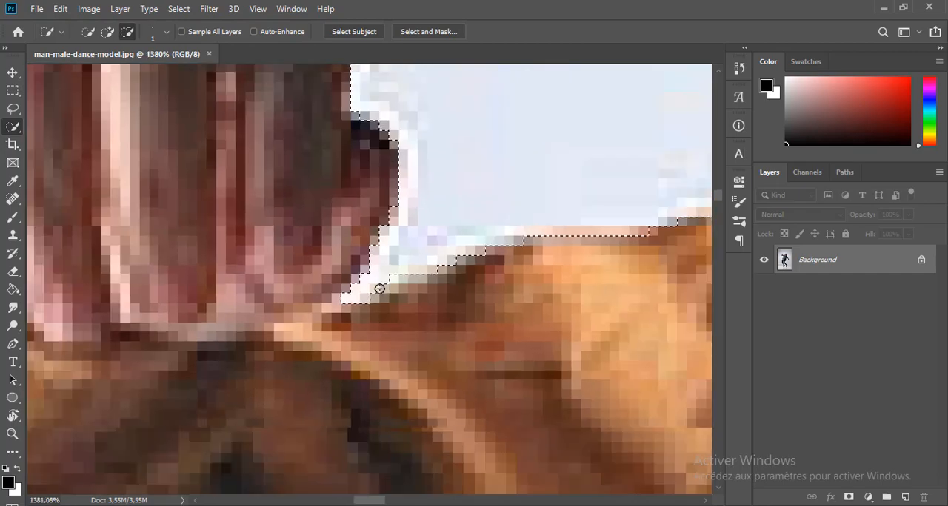
# Subtract the background gap between the fingers of the lowered hand from the selection.
pyautogui.scroll(-5, 423, 287)
pyautogui.scroll(8, 444, 273)
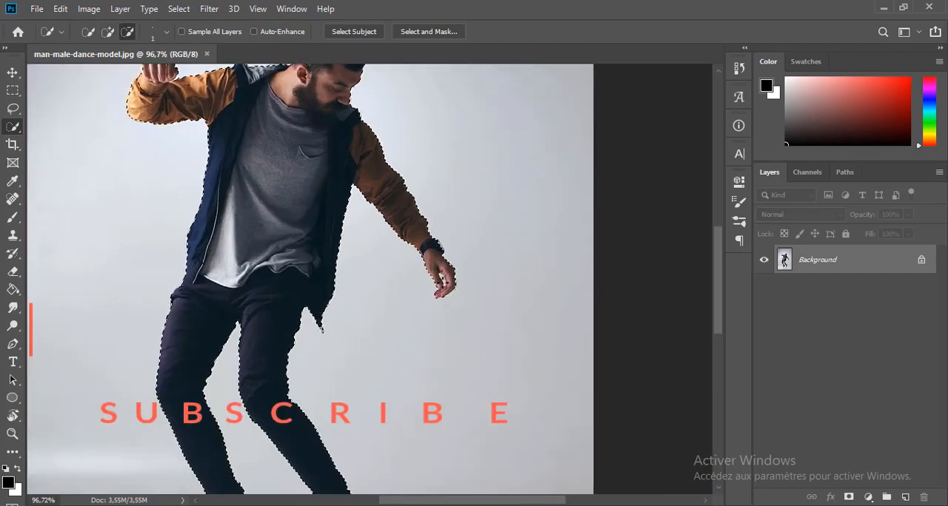
pyautogui.scroll(5, 444, 280)
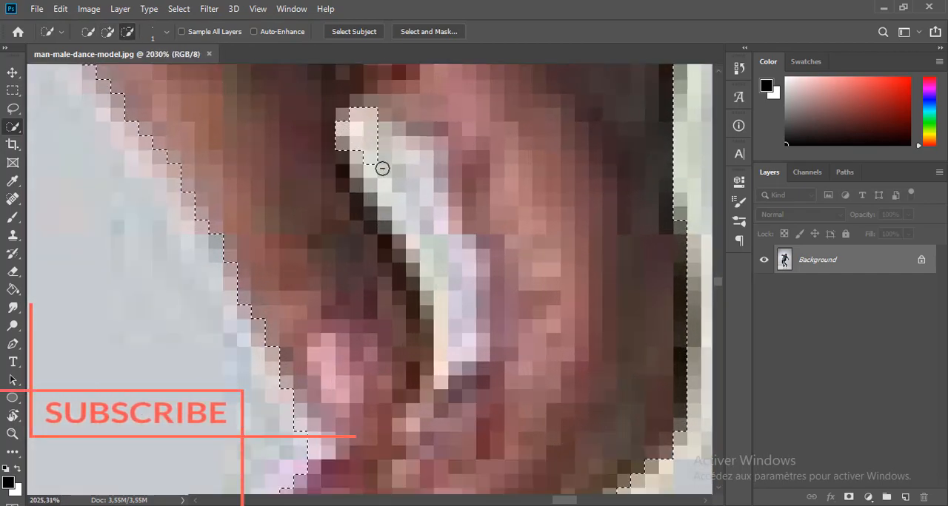
pyautogui.moveTo(433, 252)
pyautogui.mouseDown()
pyautogui.moveTo(440, 373)
pyautogui.moveTo(448, 309)
pyautogui.moveTo(467, 348)
pyautogui.moveTo(462, 262)
pyautogui.moveTo(438, 225)
pyautogui.mouseUp()
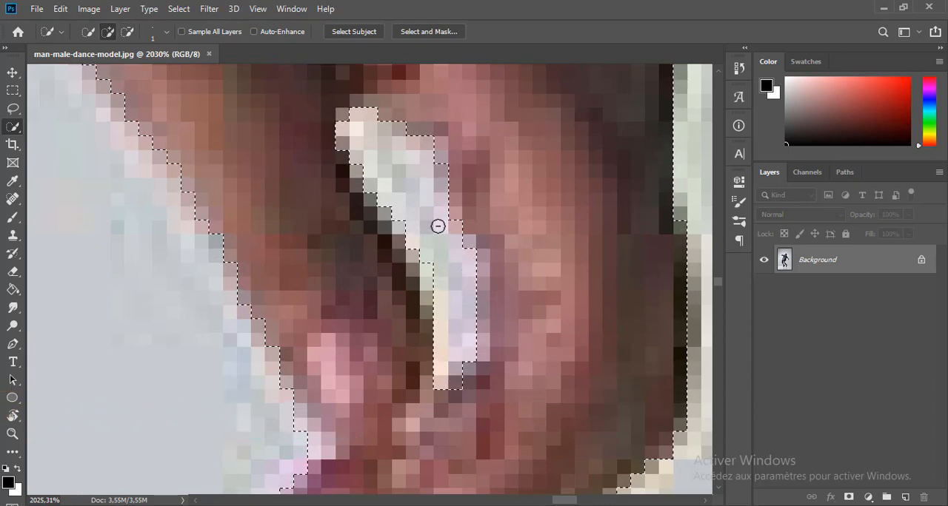
pyautogui.keyDown('alt'); pyautogui.click(425, 218); pyautogui.keyUp('alt')
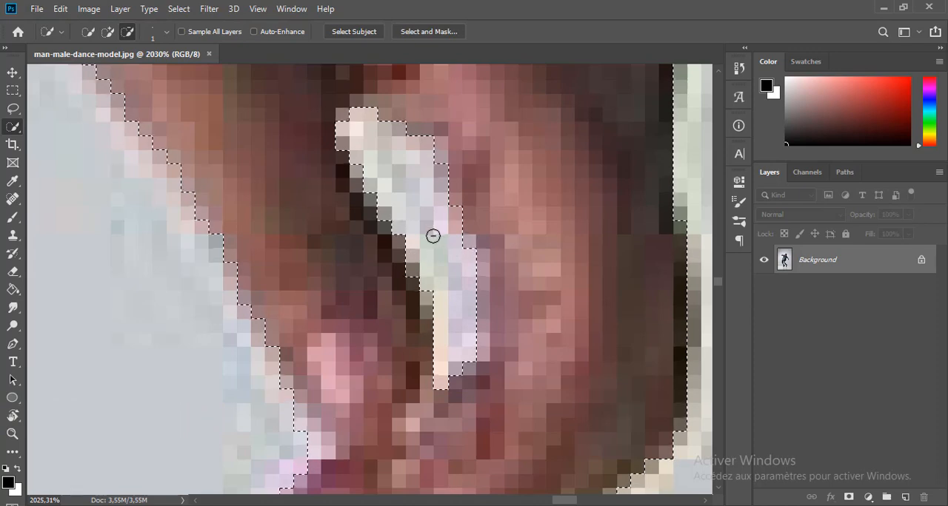
# Set the Quick Selection brush size to 8 px and add the pale sole of the rear foot's shoe to the selection.
pyautogui.scroll(-10, 432, 237)
pyautogui.scroll(-3, 199, 323)
pyautogui.scroll(12, 355, 417)
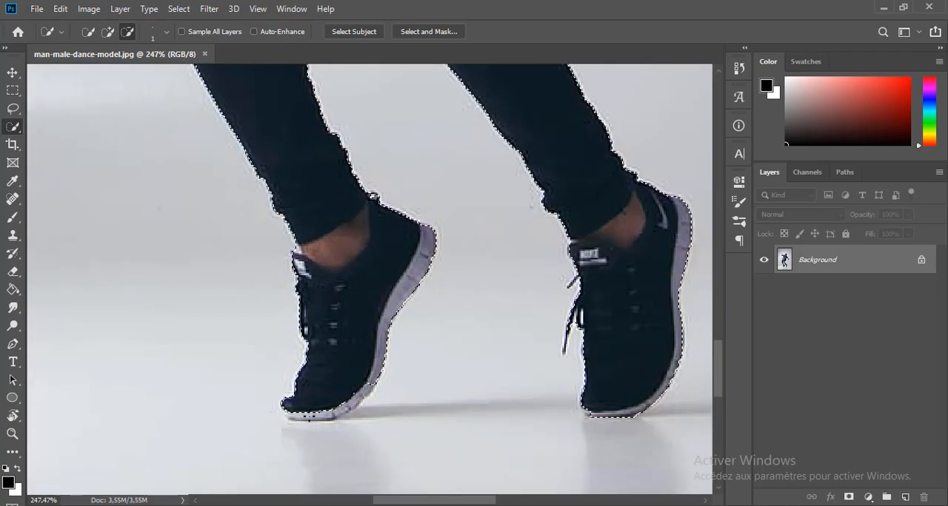
pyautogui.click(167, 32)
pyautogui.moveTo(89, 72); pyautogui.dragTo(93, 73)
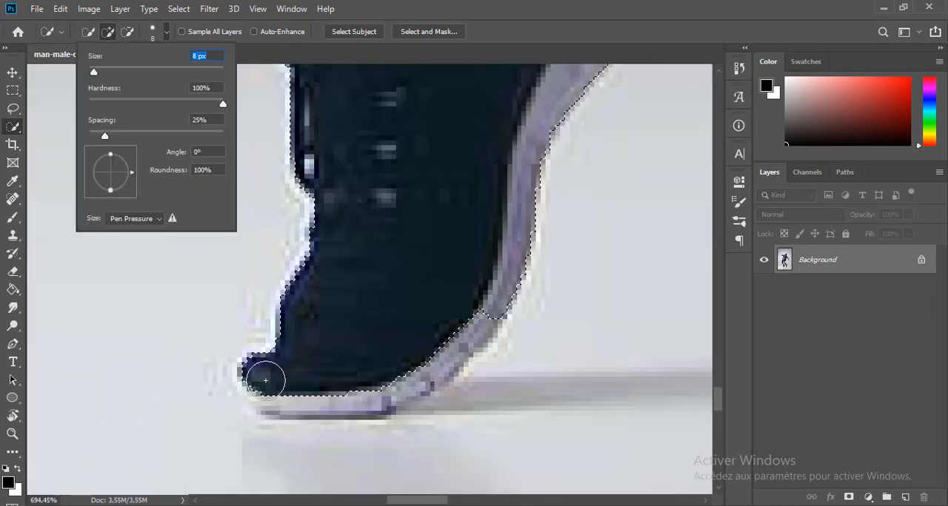
pyautogui.moveTo(265, 379)
pyautogui.mouseDown()
pyautogui.moveTo(275, 390)
pyautogui.moveTo(390, 381)
pyautogui.moveTo(469, 333)
pyautogui.mouseUp()
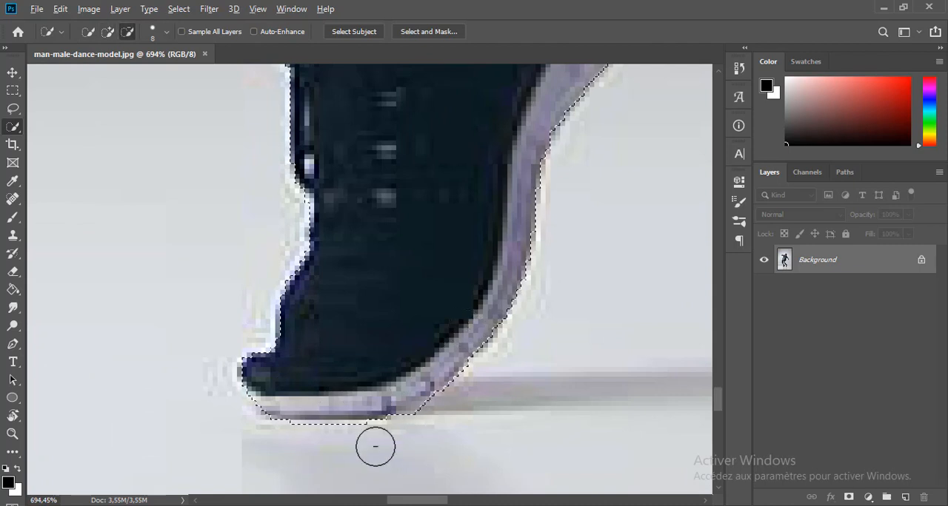
# Set the Quick Selection brush size to 6 px and touch up the selection along the soles of both shoes.
pyautogui.click(166, 32)
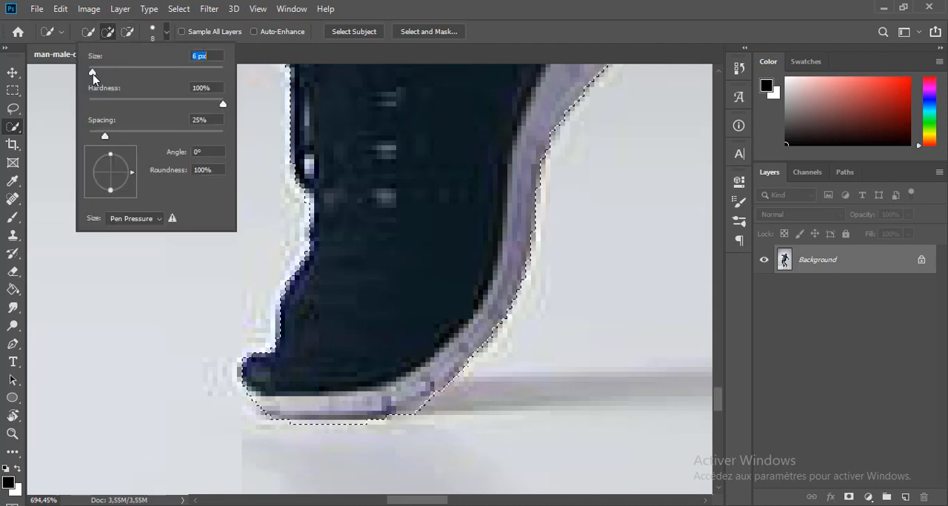
pyautogui.moveTo(93, 74); pyautogui.dragTo(92, 74)
pyautogui.keyDown('alt'); pyautogui.click(299, 439); pyautogui.keyUp('alt')
pyautogui.scroll(-3, 303, 419)
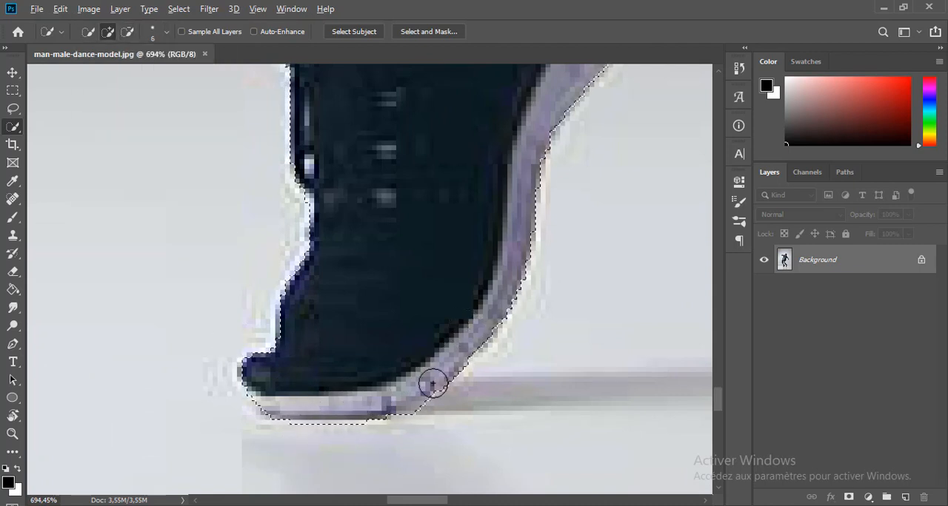
pyautogui.scroll(-6, 474, 363)
pyautogui.scroll(5, 511, 348)
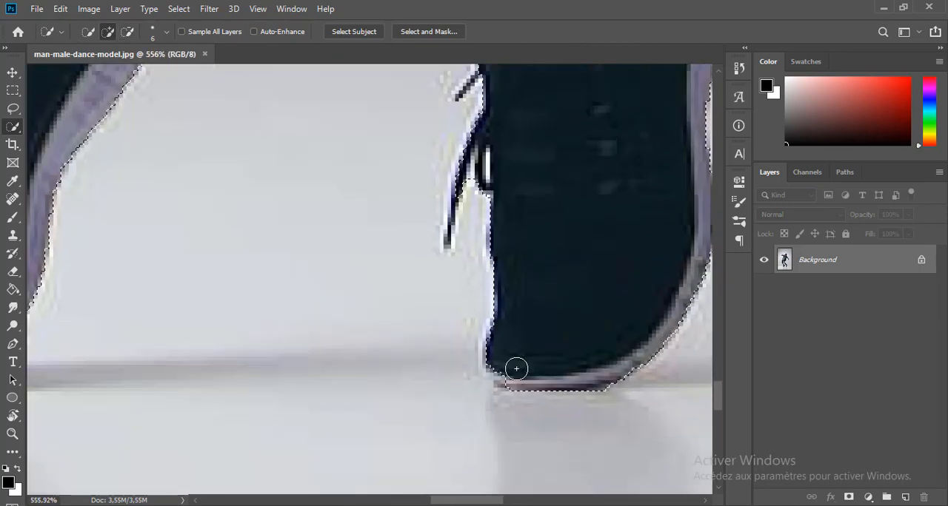
# Refine the selection edge in Select and Mask with a 1 px radius and Smart Radius, and turn the selection into a layer mask.
pyautogui.scroll(-1, 496, 370)
pyautogui.scroll(-6, 492, 366)
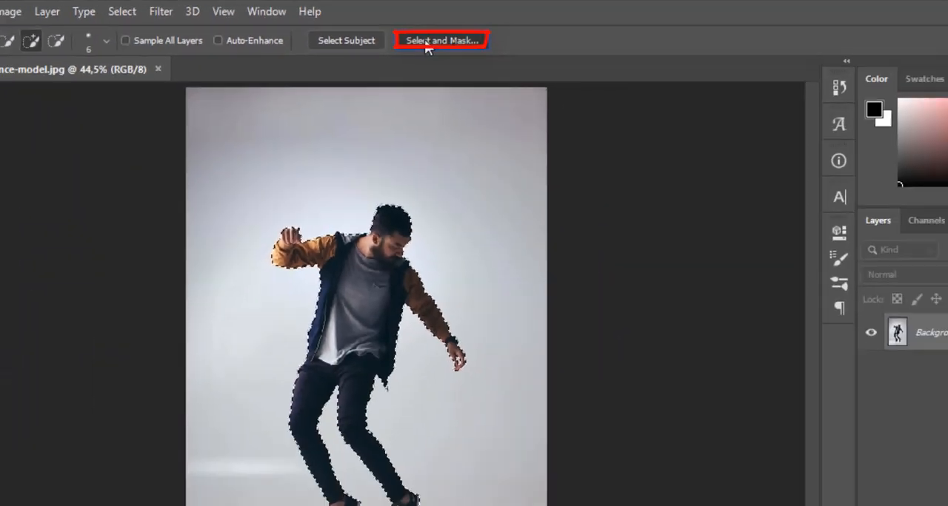
pyautogui.click(471, 83)
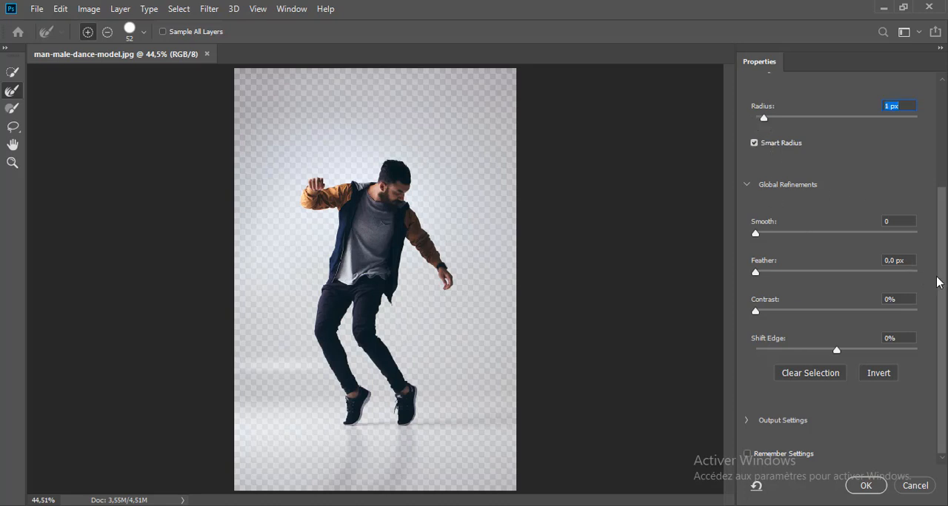
pyautogui.moveTo(942, 262); pyautogui.dragTo(944, 340)
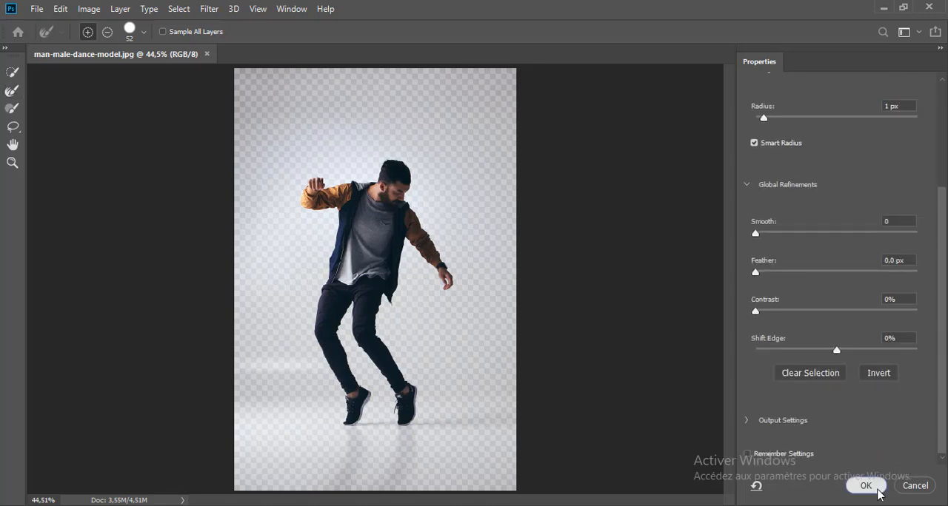
pyautogui.click(877, 491)
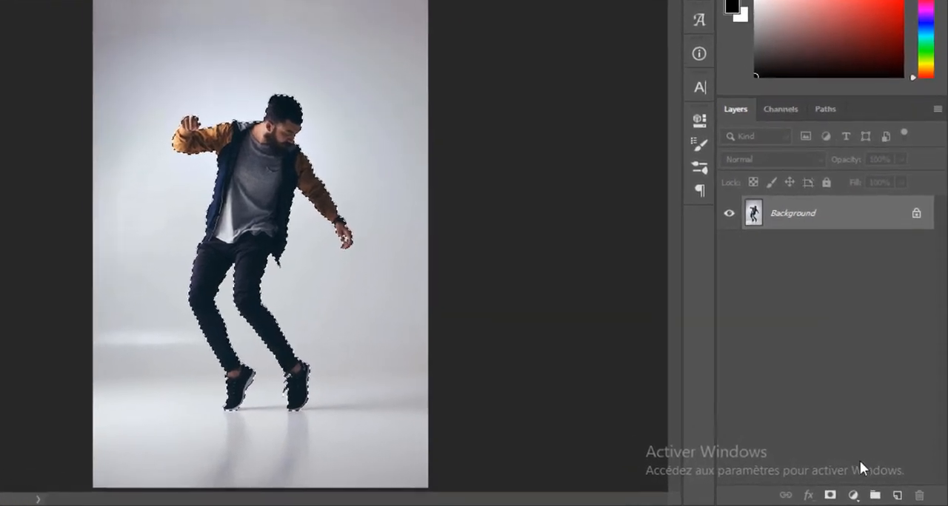
pyautogui.click(830, 495)
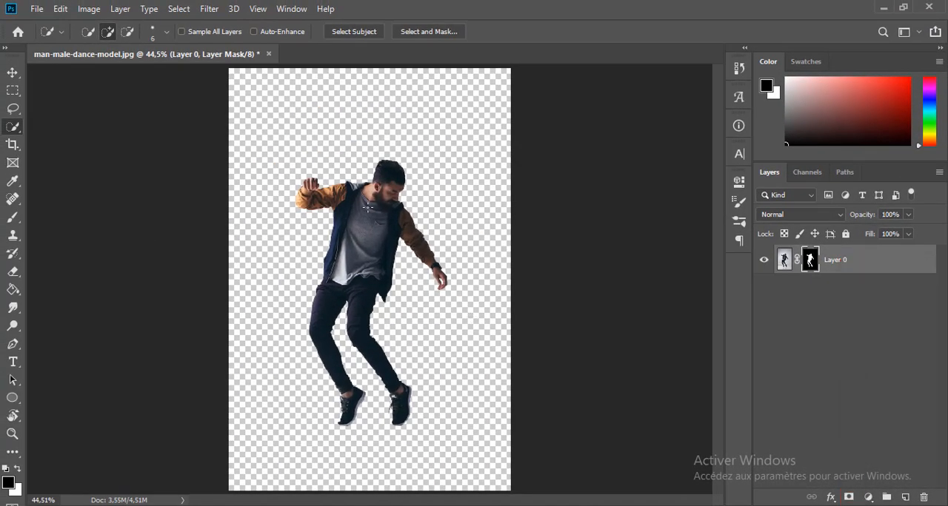
# Add a black (000000) Solid Color fill layer and place it below the man's layer.
pyautogui.press('v')
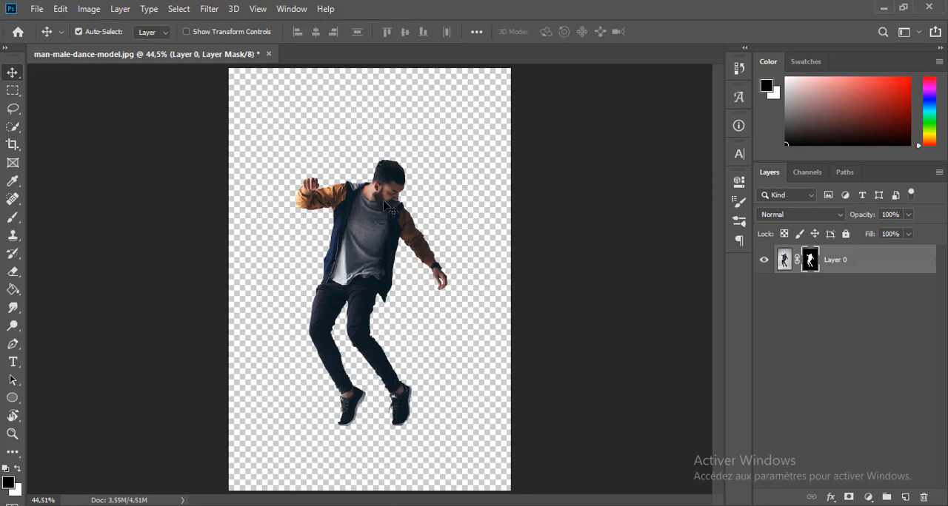
pyautogui.click(867, 498)
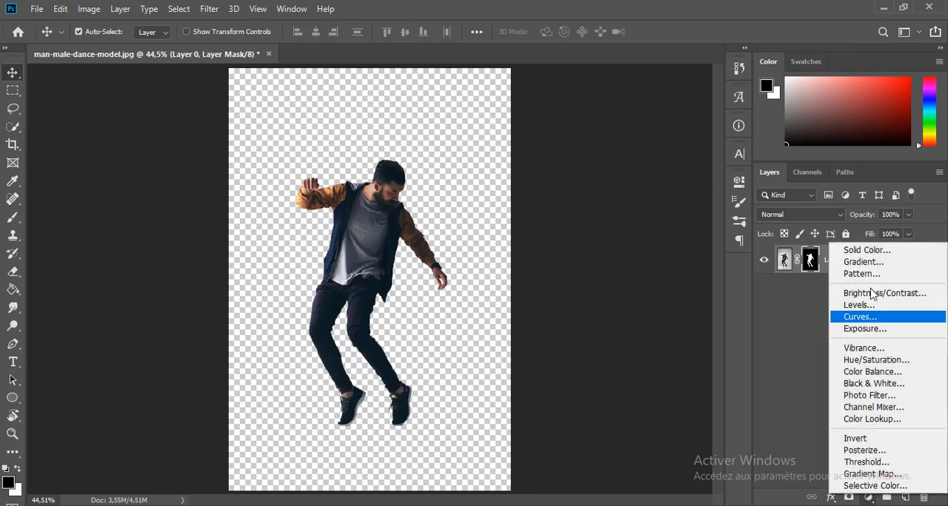
pyautogui.click(874, 249)
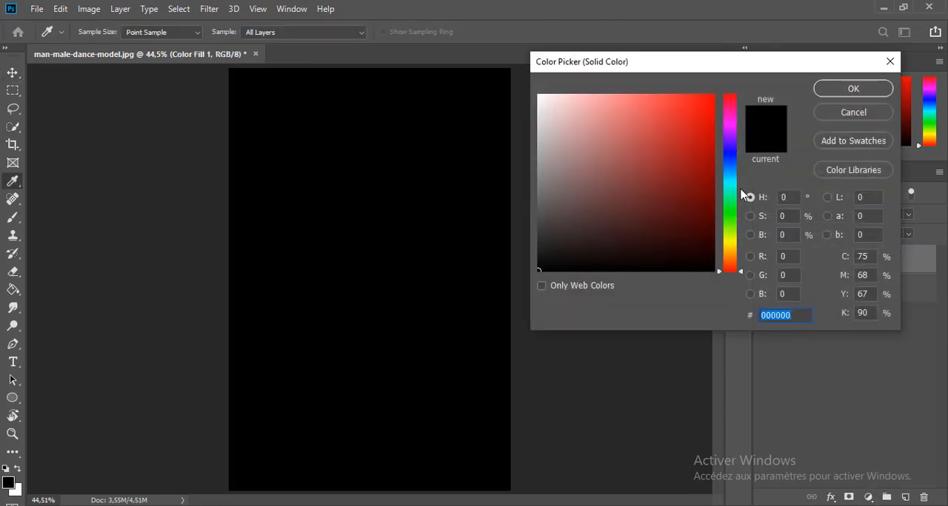
pyautogui.click(831, 91)
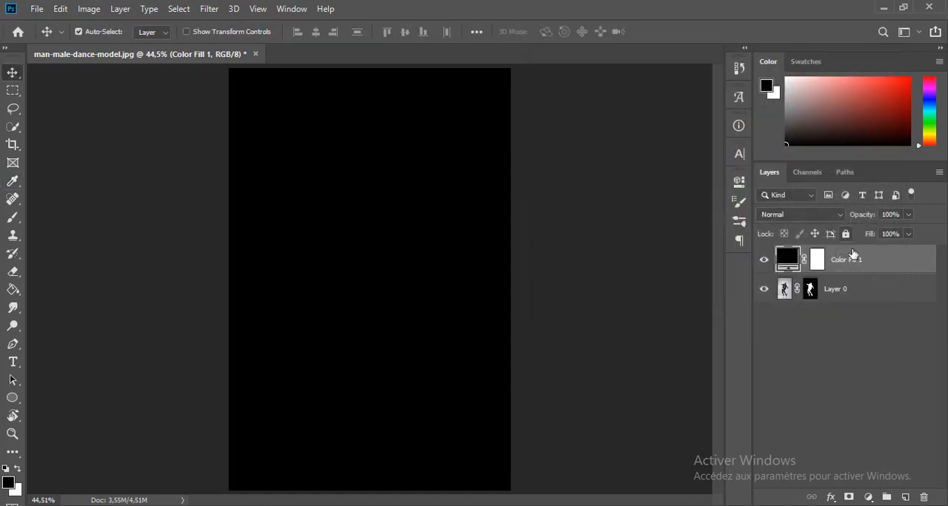
pyautogui.moveTo(853, 261); pyautogui.dragTo(851, 300)
# Recolor the solid fill with an orange sampled from the jacket sleeve and made slightly more saturated.
pyautogui.doubleClick(787, 294)
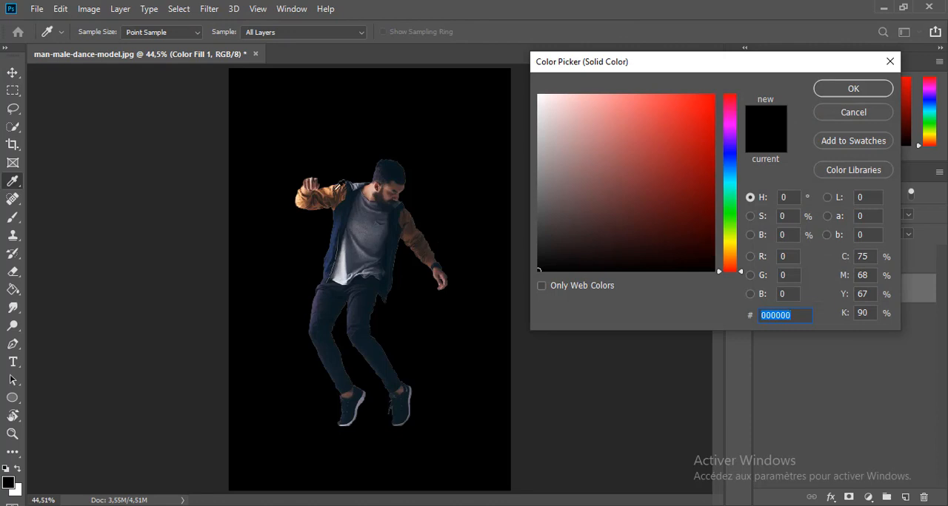
pyautogui.click(335, 186)
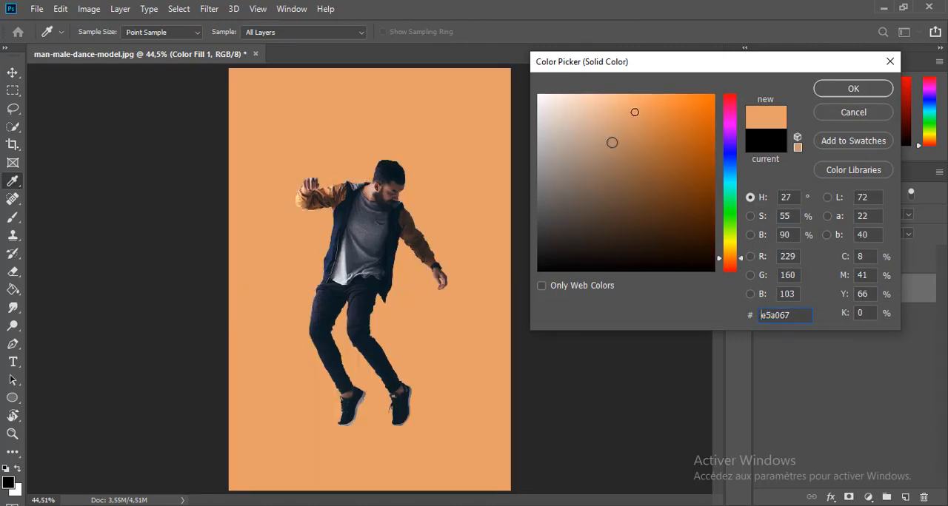
pyautogui.moveTo(649, 129); pyautogui.dragTo(646, 116)
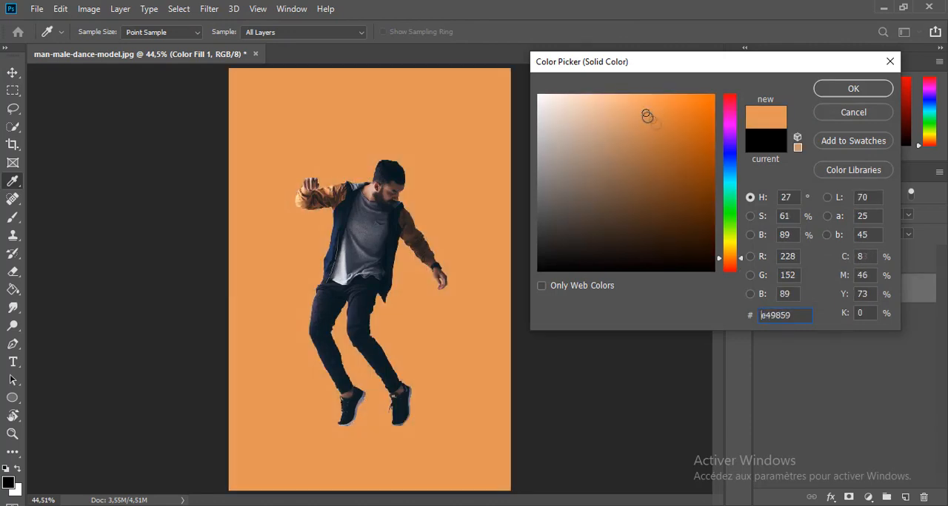
pyautogui.click(853, 89)
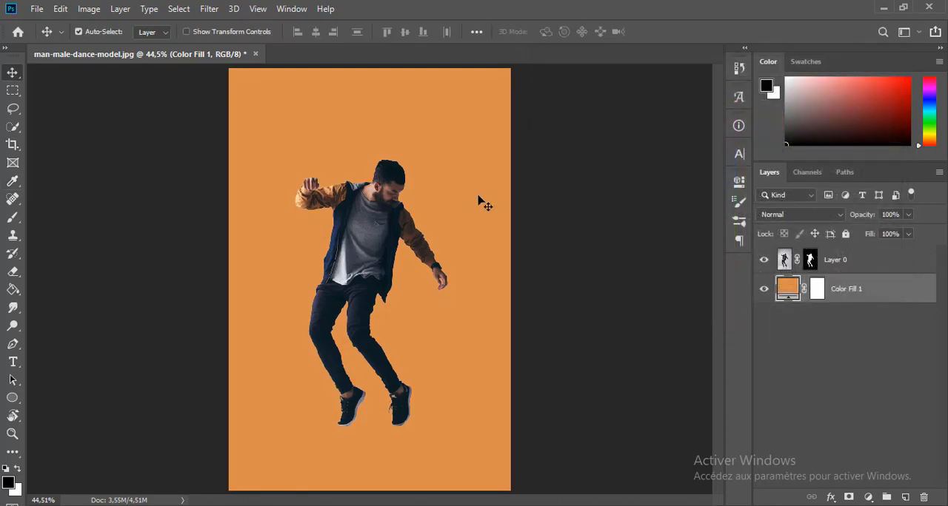
# Extend the canvas on both sides with the Crop tool to make a landscape format around the man.
pyautogui.scroll(-4, 478, 196)
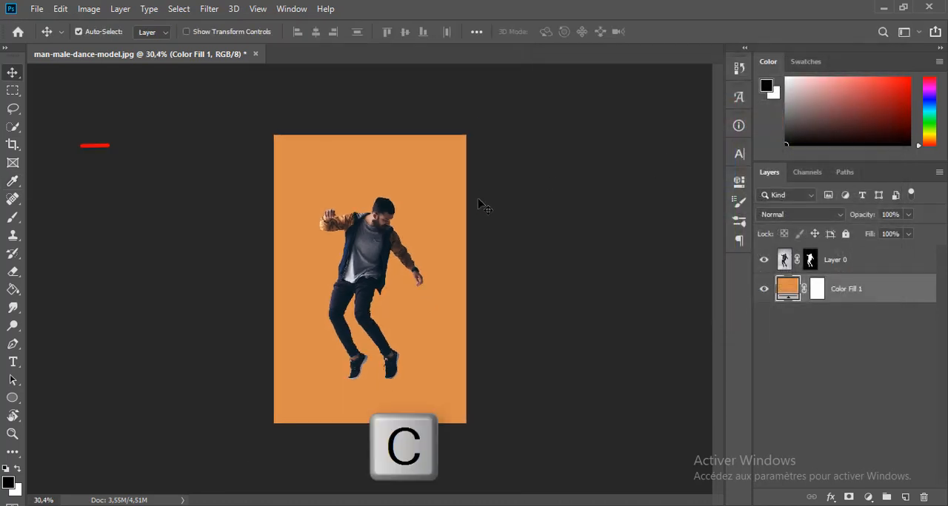
pyautogui.press('c')
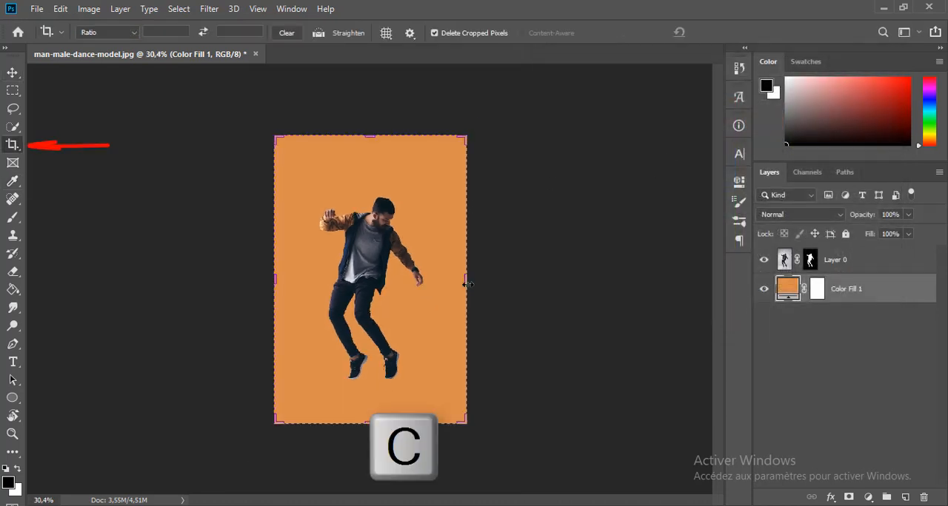
pyautogui.moveTo(467, 283); pyautogui.dragTo(509, 281)
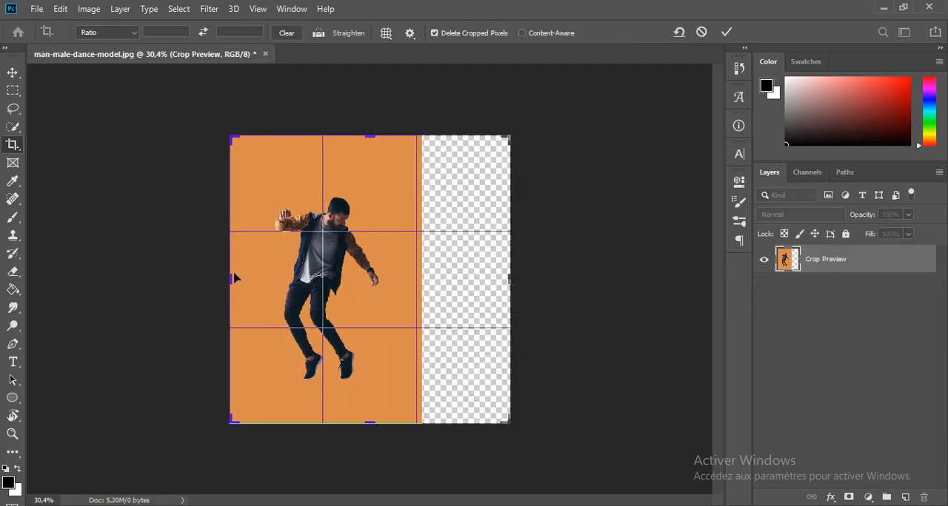
pyautogui.moveTo(224, 278); pyautogui.dragTo(171, 275)
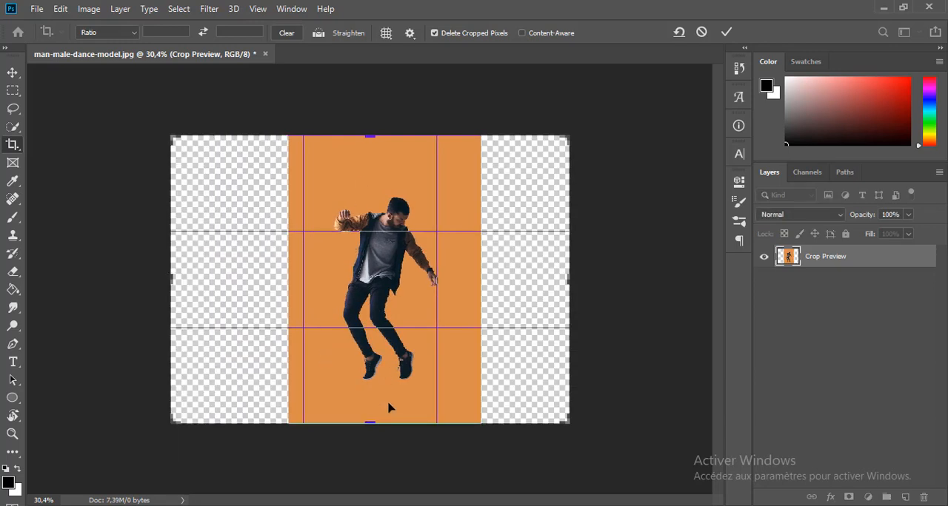
pyautogui.press('Return')
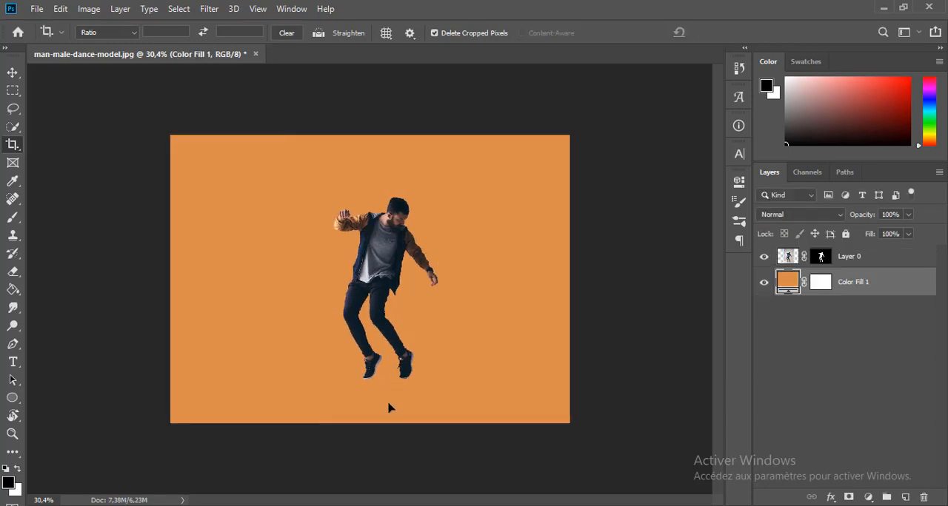
# Copy a thin vertical strip of the man's right-hand shoe to a new layer and place it below his layer.
pyautogui.click(875, 259)
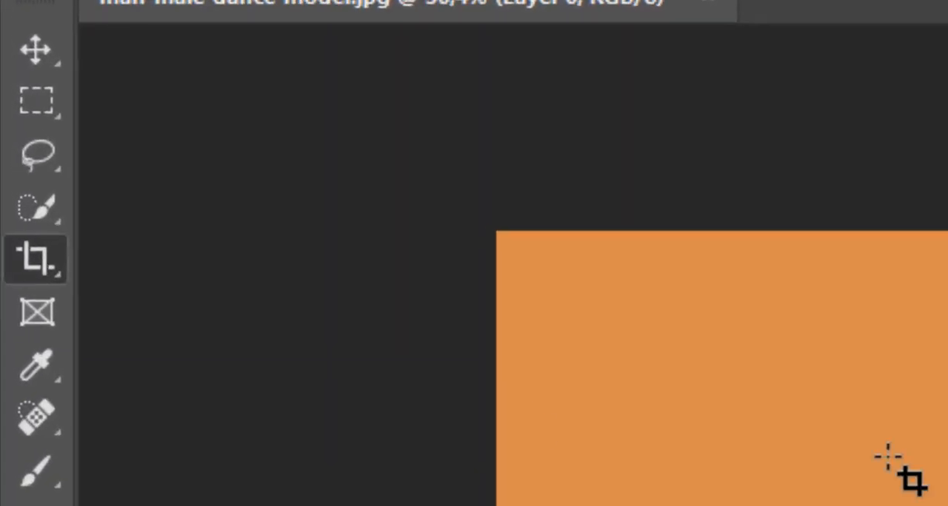
pyautogui.click(46, 108)
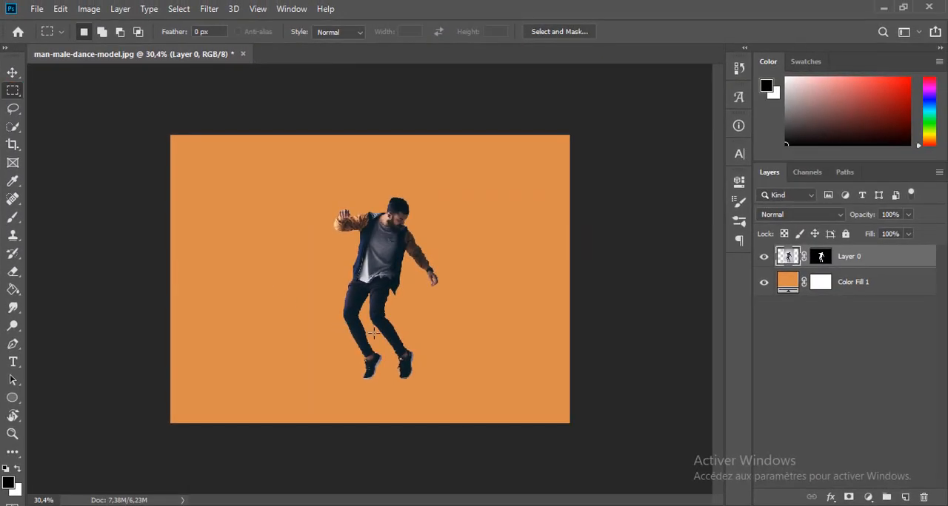
pyautogui.scroll(8, 414, 362)
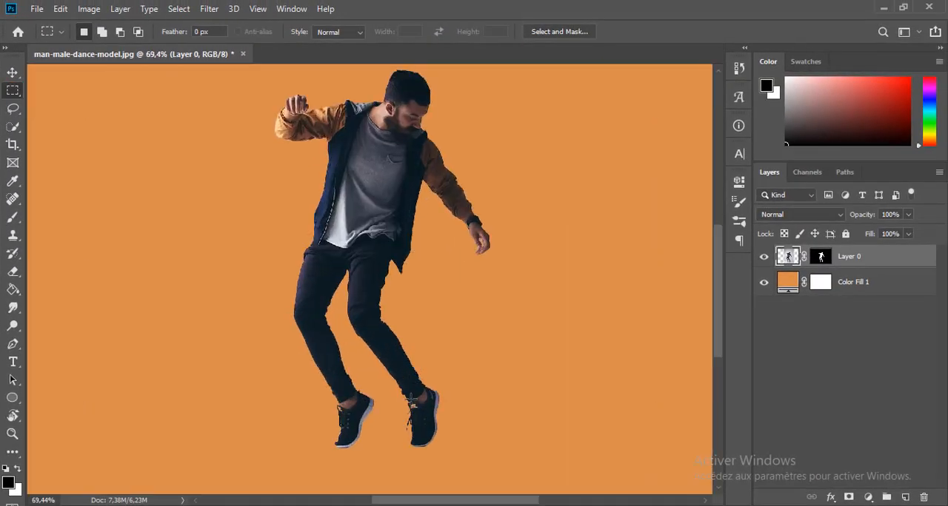
pyautogui.scroll(2, 430, 448)
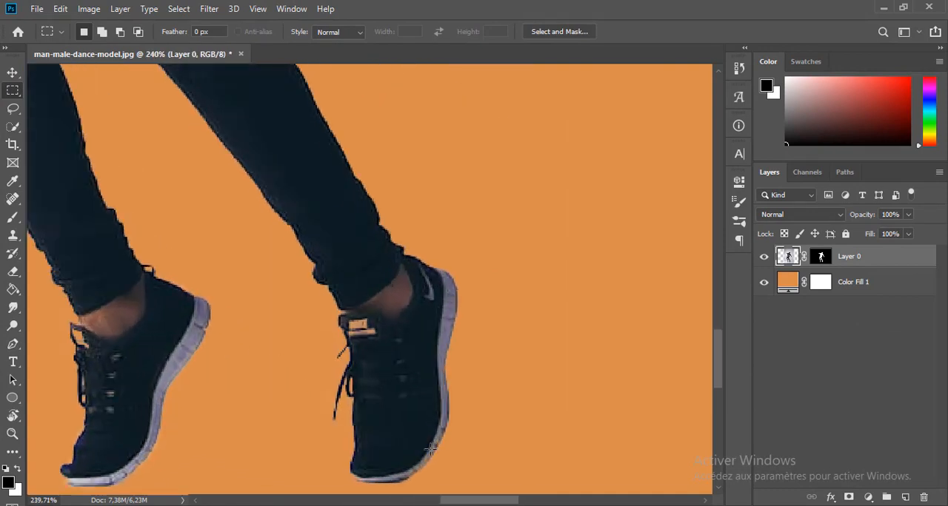
pyautogui.moveTo(437, 277); pyautogui.dragTo(437, 397)
pyautogui.hotkey('ctrl', 'j')
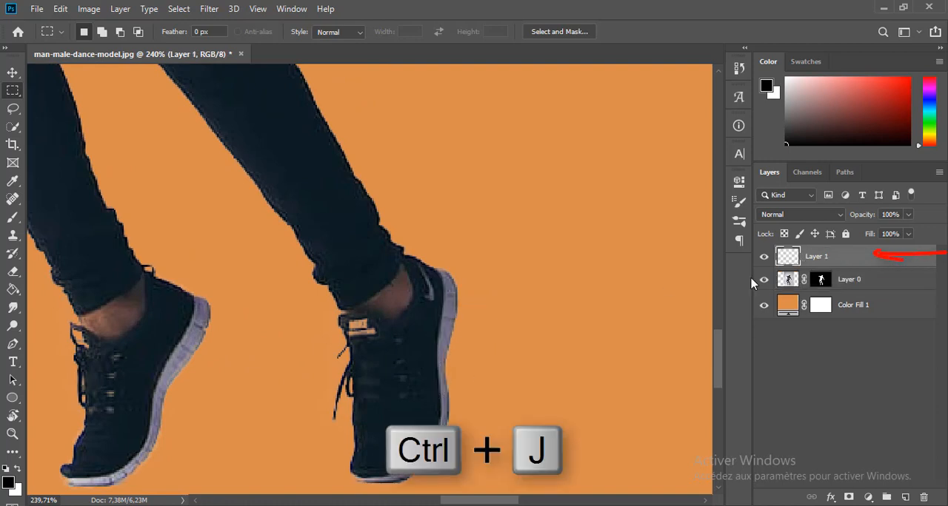
pyautogui.moveTo(844, 258); pyautogui.dragTo(843, 287)
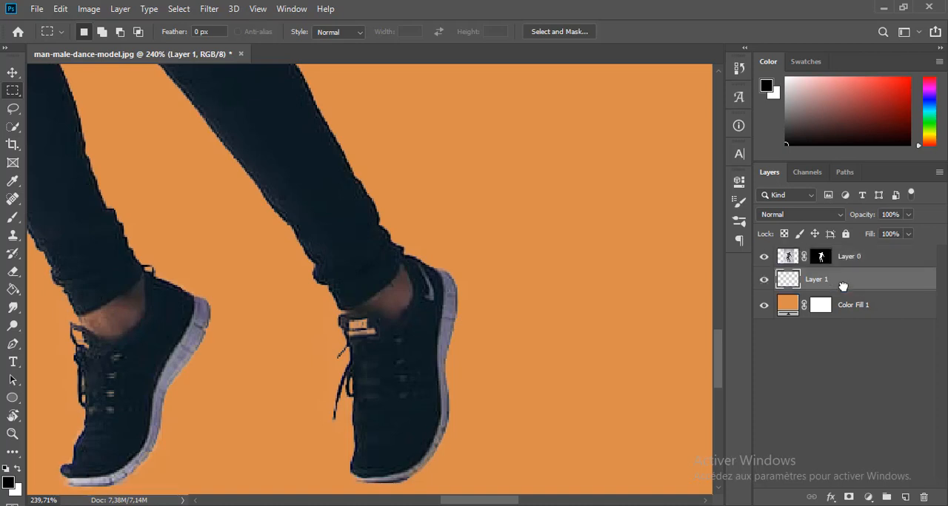
# Stretch the shoe strip horizontally to both canvas edges, at 63000% width.
pyautogui.hotkey('ctrl', 't')
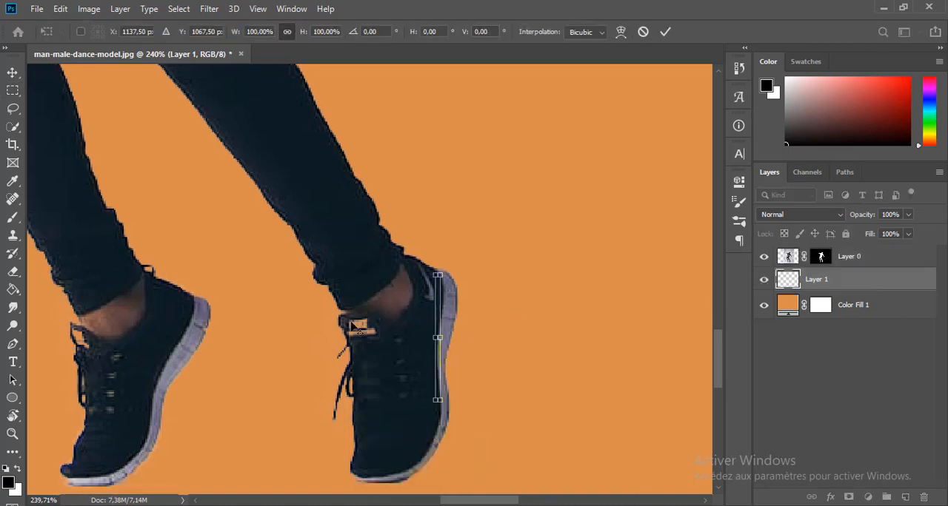
pyautogui.scroll(-9, 370, 339)
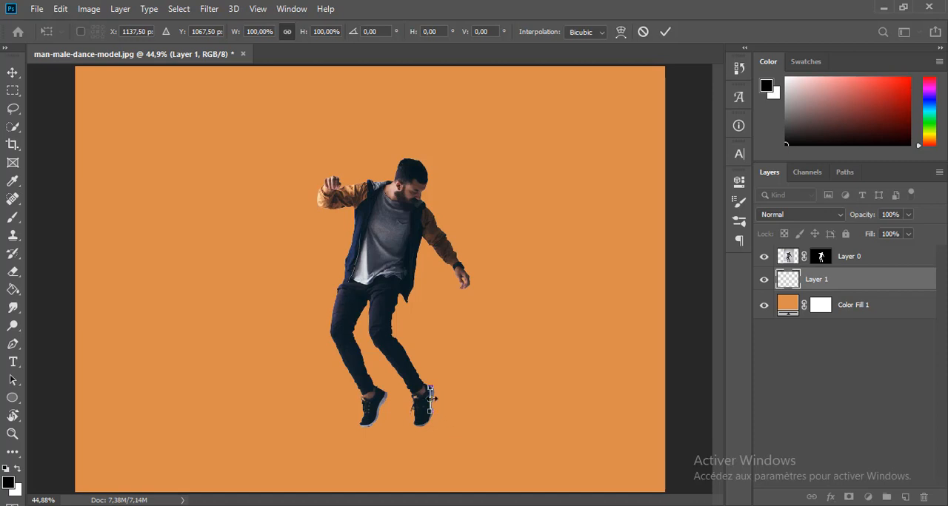
pyautogui.moveTo(431, 399); pyautogui.dragTo(665, 399)
pyautogui.moveTo(430, 399); pyautogui.dragTo(75, 399)
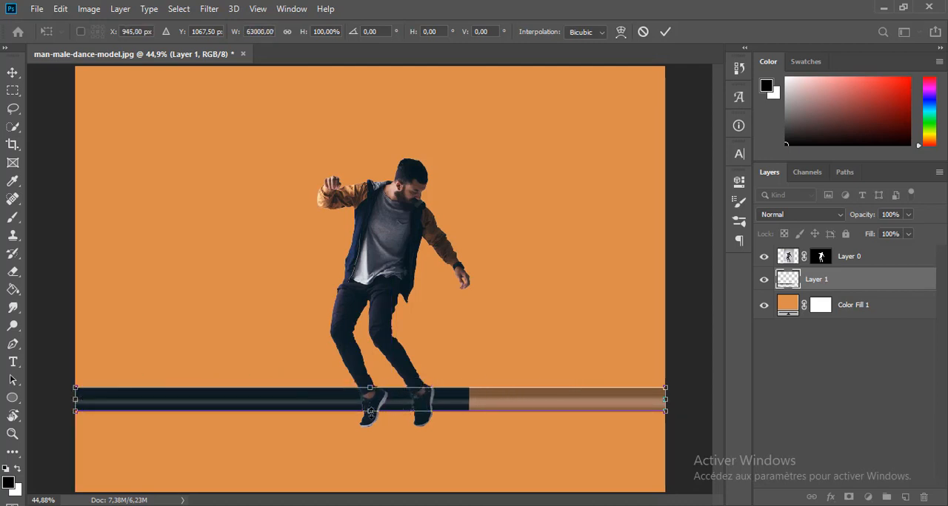
# Extend the shoe band down to the soles and up to the ankles, at 186.67% height.
pyautogui.moveTo(370, 411); pyautogui.dragTo(371, 428)
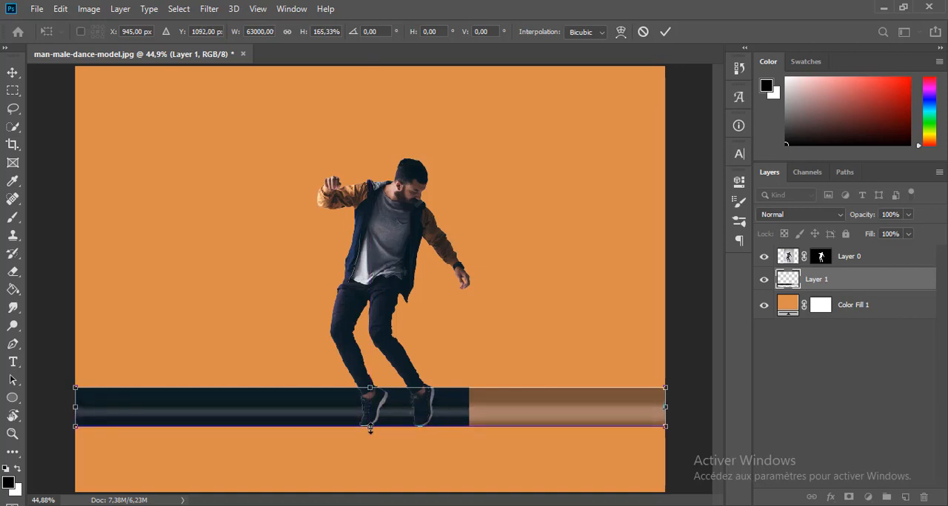
pyautogui.scroll(8, 370, 430)
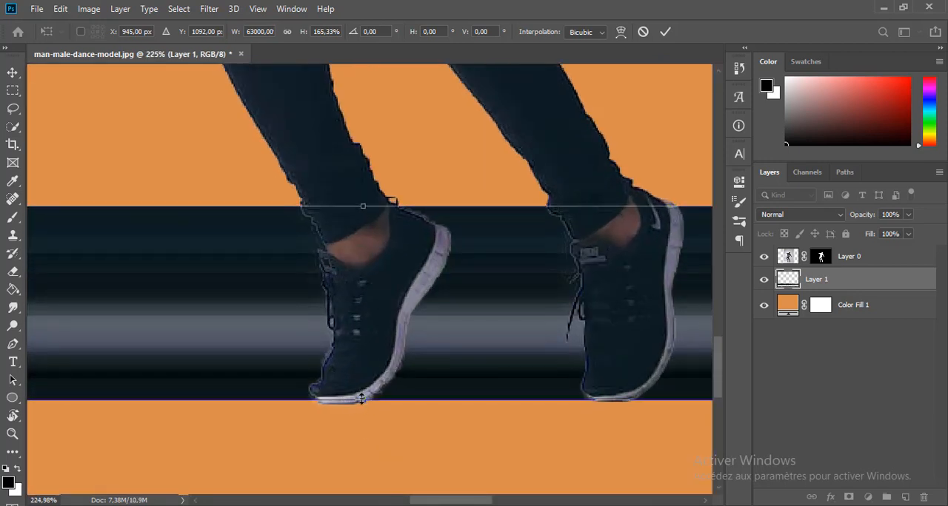
pyautogui.moveTo(362, 398); pyautogui.dragTo(361, 404)
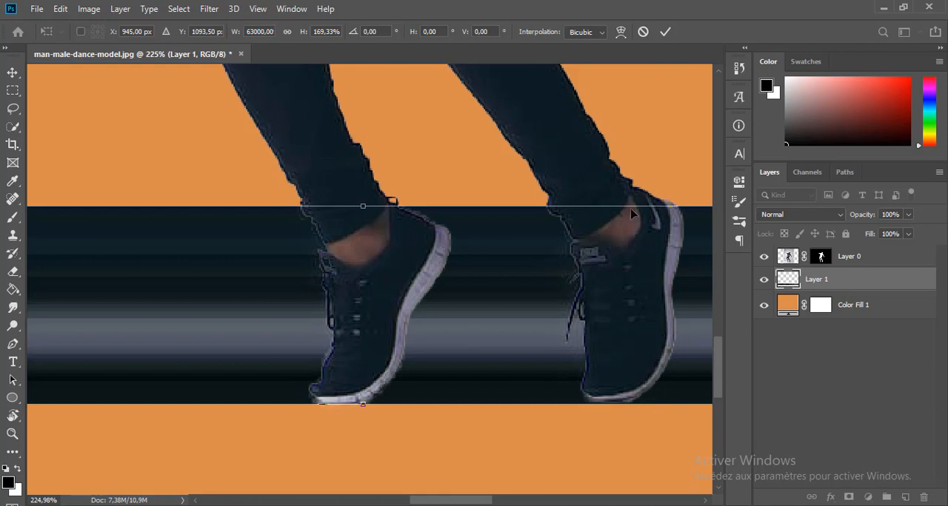
pyautogui.moveTo(362, 204); pyautogui.dragTo(362, 185)
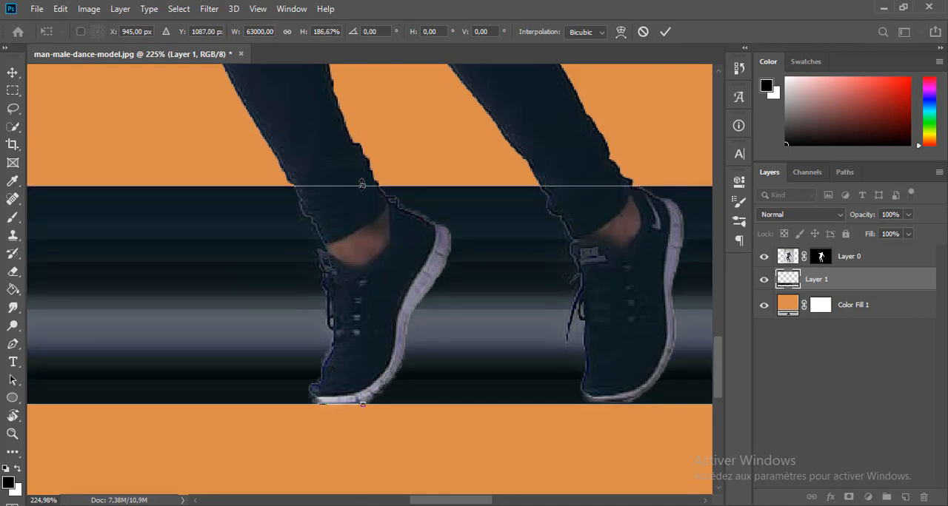
pyautogui.press('Return')
# Copy a thin vertical strip of the man's trousers from his layer to a new layer.
pyautogui.scroll(-5, 363, 185)
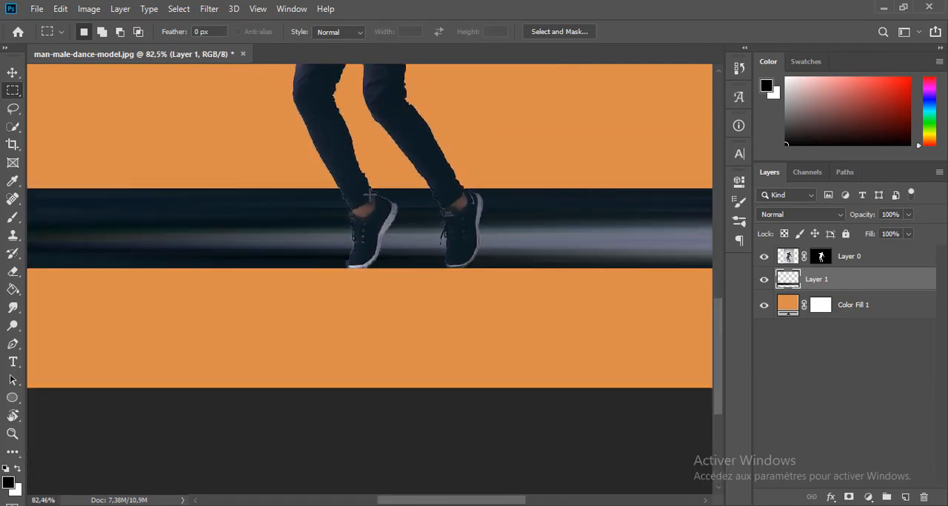
pyautogui.scroll(-3, 370, 196)
pyautogui.scroll(3, 359, 333)
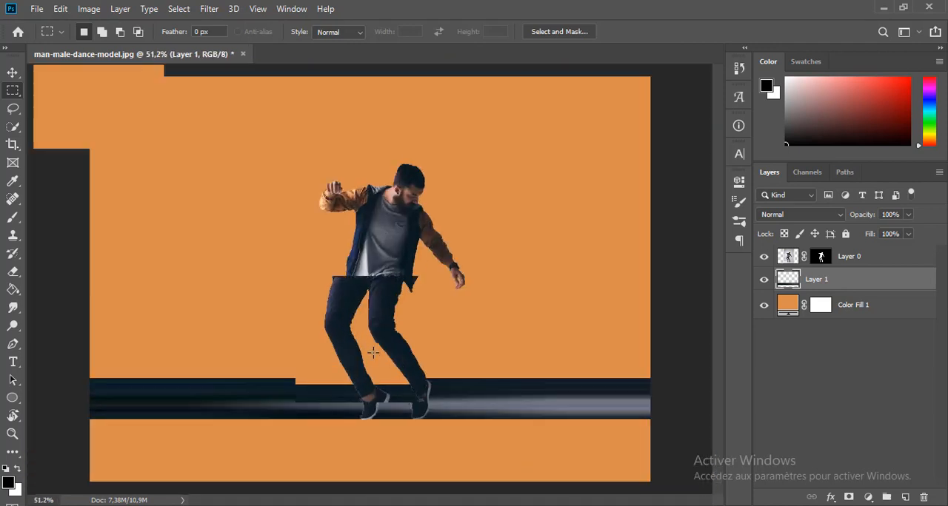
pyautogui.click(897, 259)
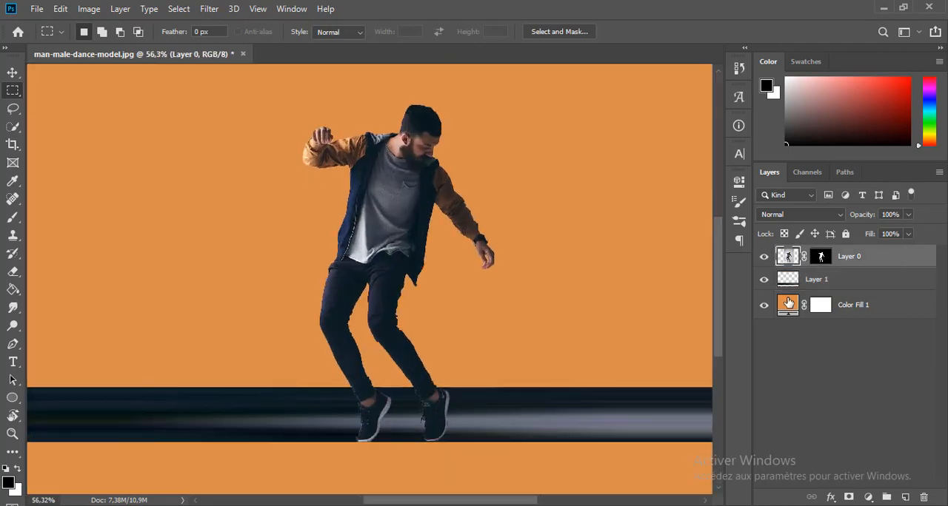
pyautogui.moveTo(380, 275); pyautogui.dragTo(115, 307)
pyautogui.hotkey('ctrl', 'j')
# Stretch the trouser strip across the full canvas width and down to the shoe band.
pyautogui.hotkey('ctrl', 't')
pyautogui.scroll(-3, 384, 318)
pyautogui.moveTo(382, 307); pyautogui.dragTo(622, 306)
pyautogui.moveTo(369, 324); pyautogui.dragTo(369, 369)
pyautogui.press('Return')
# Move the trouser band below the man's layer and fit its upper edge at his waist.
pyautogui.moveTo(815, 256); pyautogui.dragTo(867, 291)
pyautogui.hotkey('ctrl', 't')
pyautogui.moveTo(374, 295); pyautogui.dragTo(369, 289)
pyautogui.press('Return')
# Copy a thin vertical strip of the man's blue jacket from his layer to a new layer.
pyautogui.press('m')
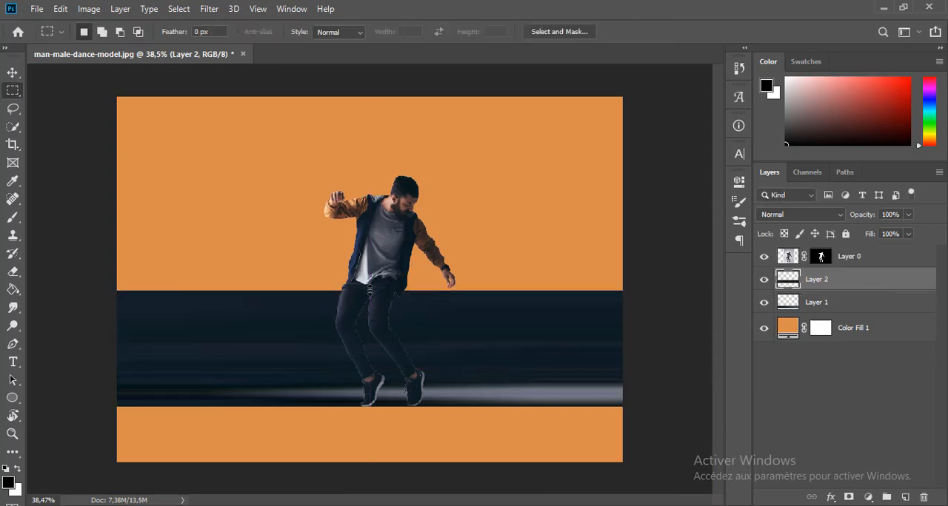
pyautogui.scroll(5, 404, 232)
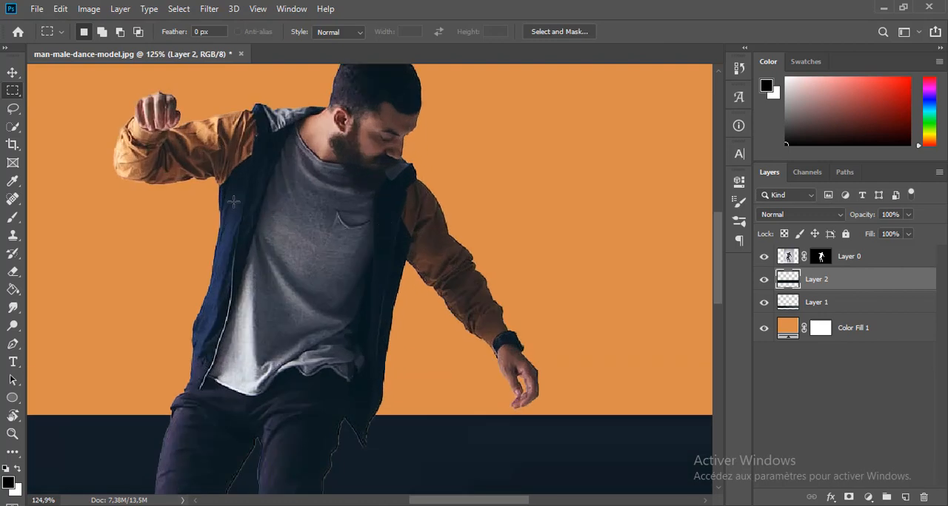
pyautogui.moveTo(229, 210); pyautogui.dragTo(232, 264)
pyautogui.click(859, 250)
pyautogui.hotkey('ctrl', 'j')
# Stretch the jacket strip to 63000% width and 272.73% height above the trouser band, and place it below the man's layer.
pyautogui.hotkey('ctrl', 't')
pyautogui.scroll(-5, 581, 289)
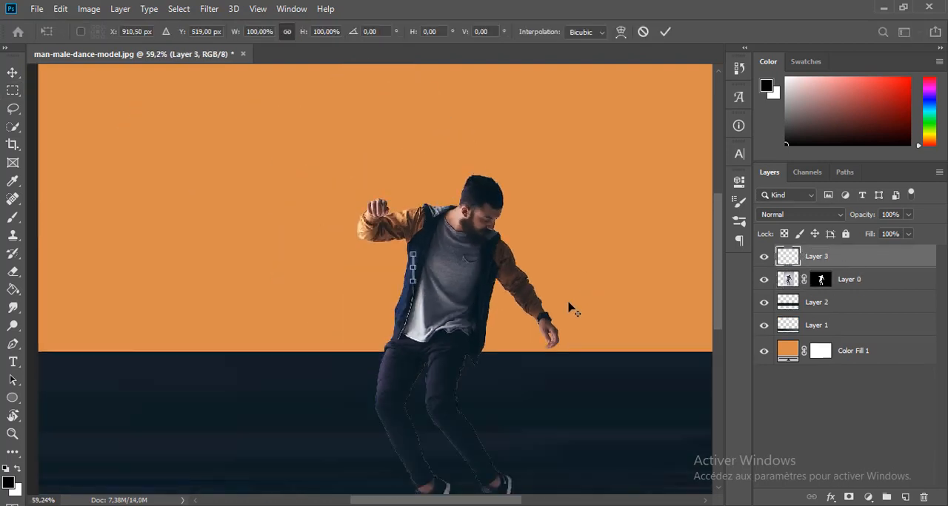
pyautogui.scroll(2, 437, 282)
pyautogui.moveTo(351, 225)
pyautogui.mouseDown()
pyautogui.moveTo(42, 220)
pyautogui.moveTo(666, 234)
pyautogui.moveTo(684, 225)
pyautogui.moveTo(363, 277)
pyautogui.moveTo(363, 294)
pyautogui.moveTo(362, 233)
pyautogui.mouseUp()
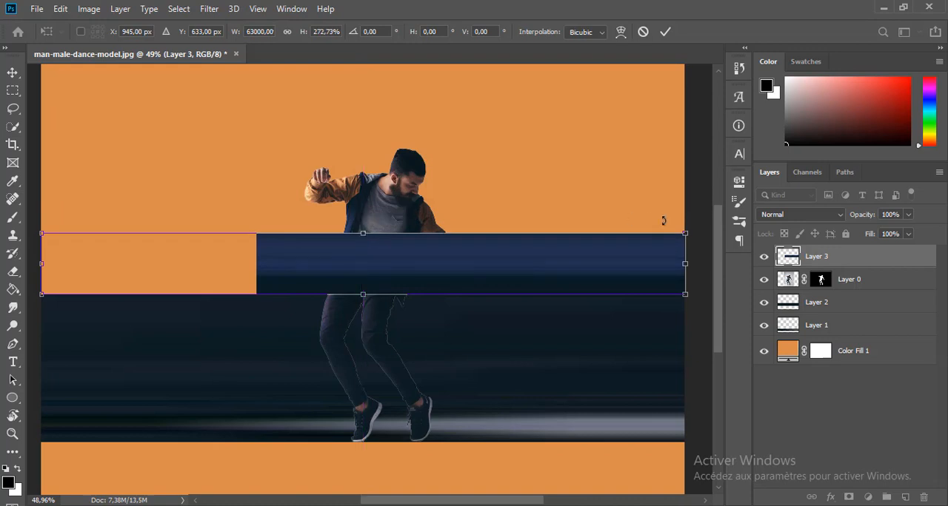
pyautogui.press('Return')
pyautogui.moveTo(881, 257); pyautogui.dragTo(890, 291)
# Copy a thin strip of the lowered arm's brown sleeve to a new layer and place it below the man's layer.
pyautogui.click(875, 255)
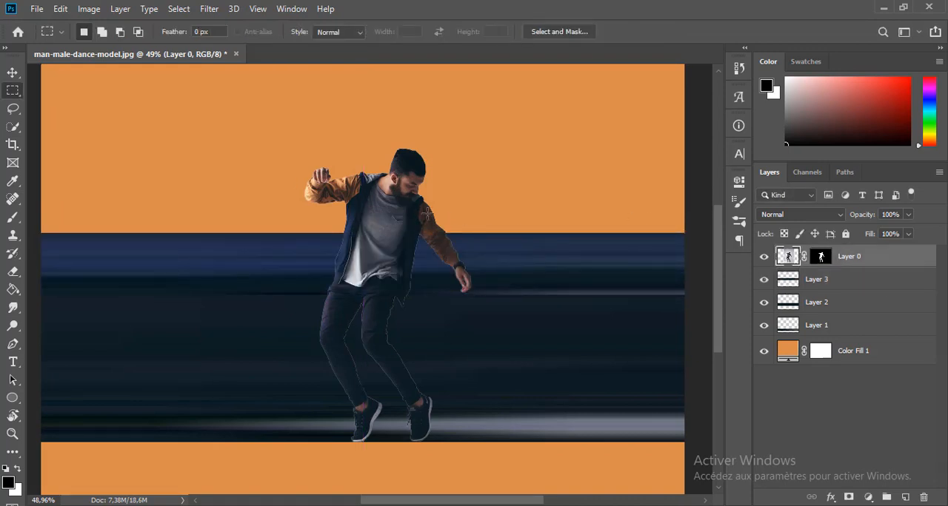
pyautogui.moveTo(427, 214); pyautogui.dragTo(429, 237)
pyautogui.hotkey('ctrl', 'j')
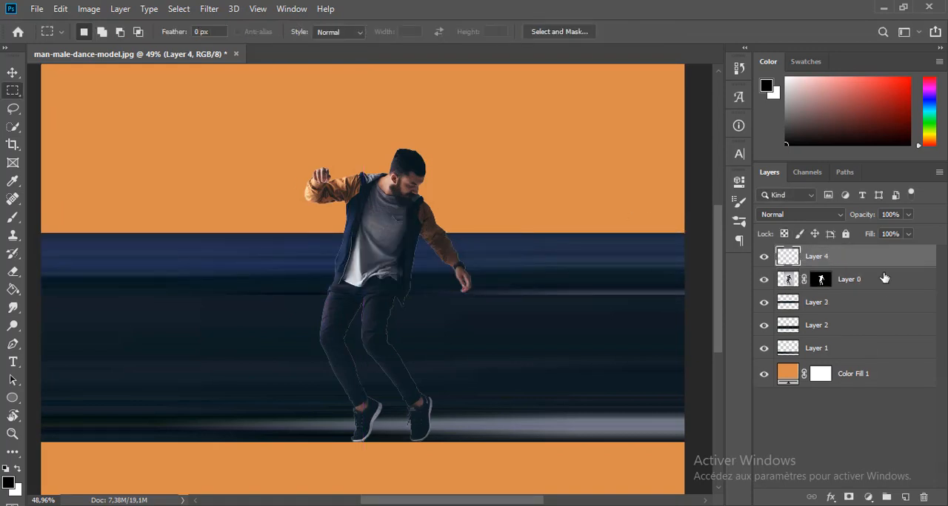
pyautogui.moveTo(881, 258); pyautogui.dragTo(878, 282)
# Stretch the sleeve strip across the full canvas width and up from the blue jacket band to the raised elbow.
pyautogui.hotkey('ctrl', 't')
pyautogui.moveTo(428, 225); pyautogui.dragTo(684, 225)
pyautogui.moveTo(362, 237); pyautogui.dragTo(362, 200)
pyautogui.press('Return')
# Check the blue band's bounds and fit the lower edge of the brown sleeve band against it.
pyautogui.press('v')
pyautogui.click(637, 260)
pyautogui.hotkey('ctrl', 't')
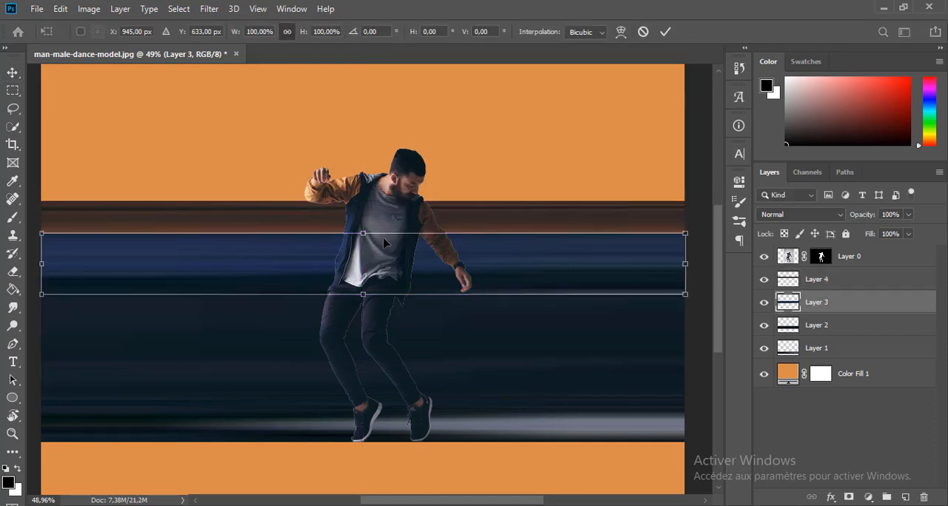
pyautogui.press('Return')
pyautogui.click(481, 215)
pyautogui.hotkey('ctrl', 't')
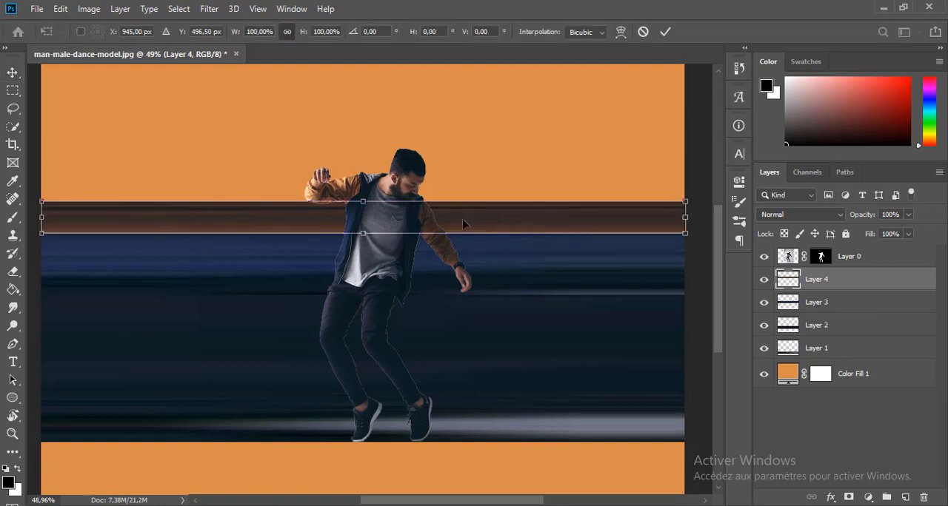
pyautogui.moveTo(360, 238); pyautogui.dragTo(360, 235)
pyautogui.press('Return')
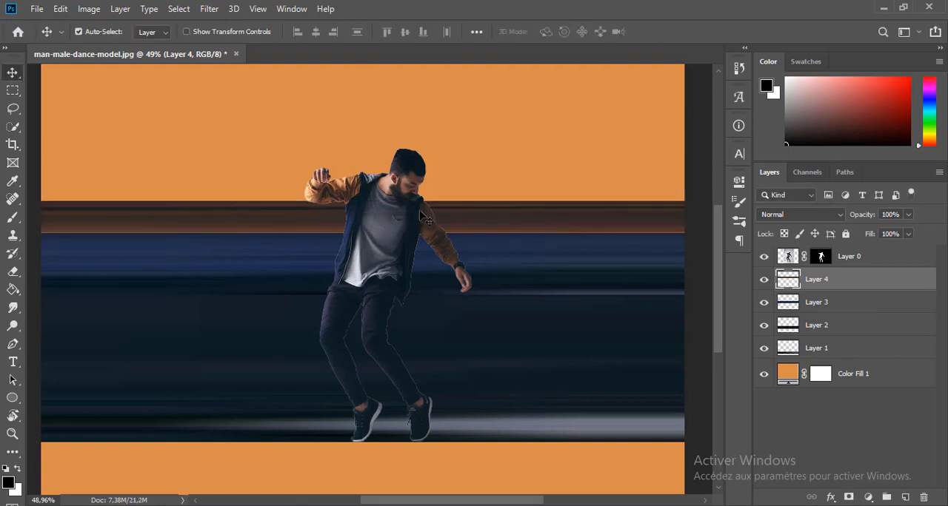
# Copy a thin vertical strip of the man's face to a new layer and place it below his layer.
pyautogui.scroll(5, 408, 182)
pyautogui.click(411, 176)
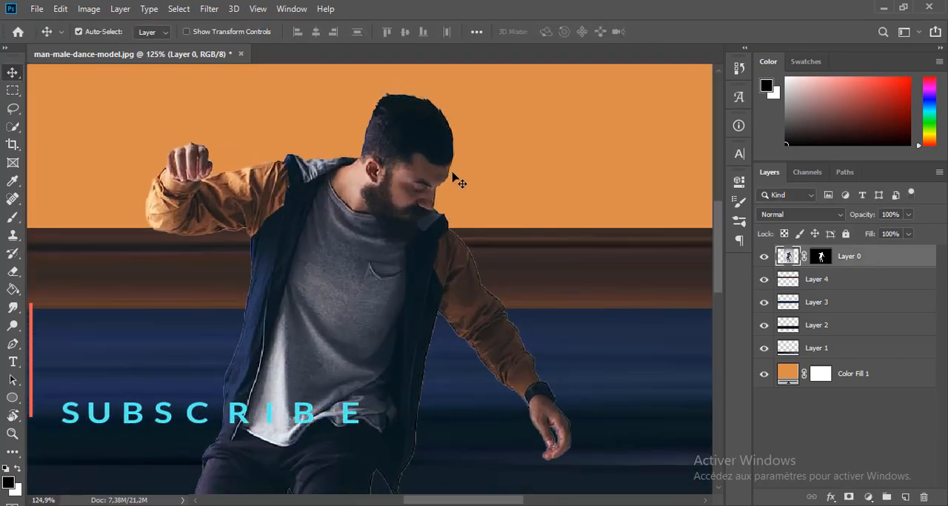
pyautogui.click(13, 91)
pyautogui.moveTo(398, 175); pyautogui.dragTo(396, 213)
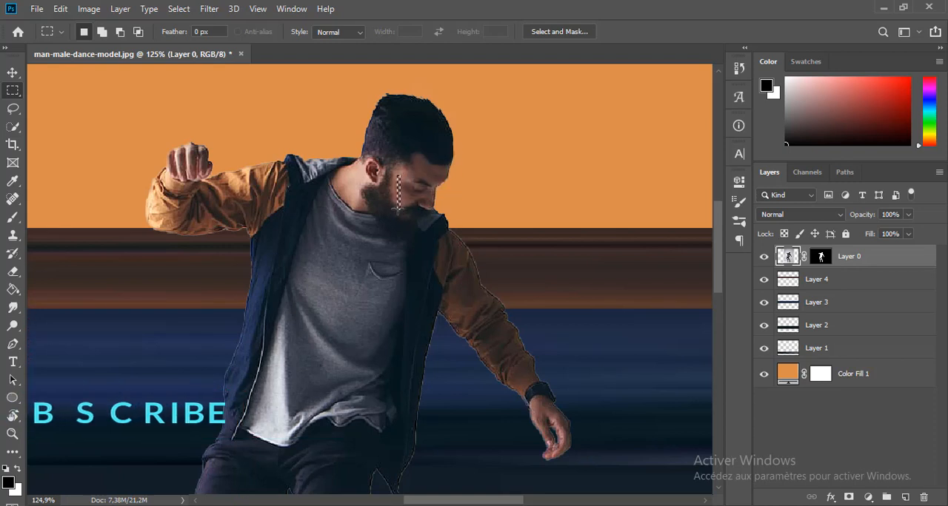
pyautogui.hotkey('ctrl', 'j')
pyautogui.moveTo(904, 259); pyautogui.dragTo(898, 292)
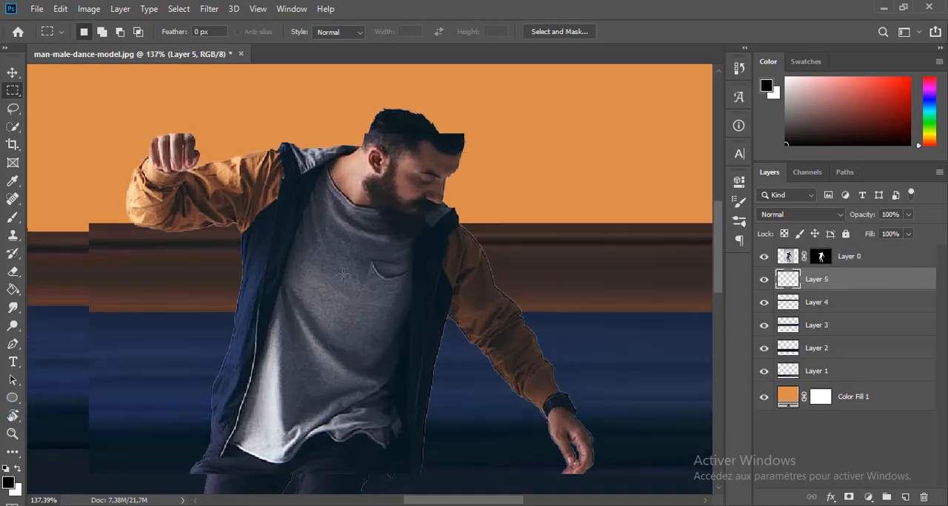
# Stretch the face strip horizontally to both canvas edges, at 47250% width.
pyautogui.hotkey('ctrl', '0')
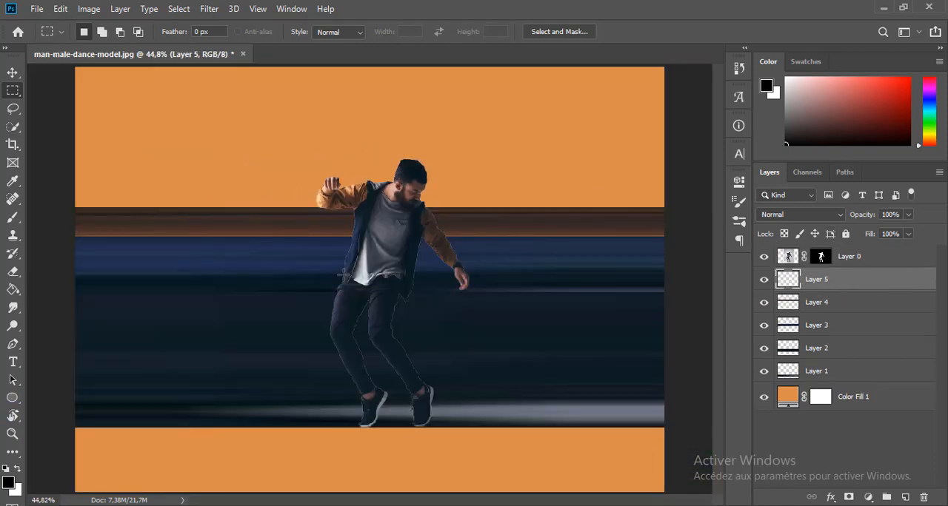
pyautogui.hotkey('ctrl', 't')
pyautogui.moveTo(406, 194); pyautogui.dragTo(75, 194)
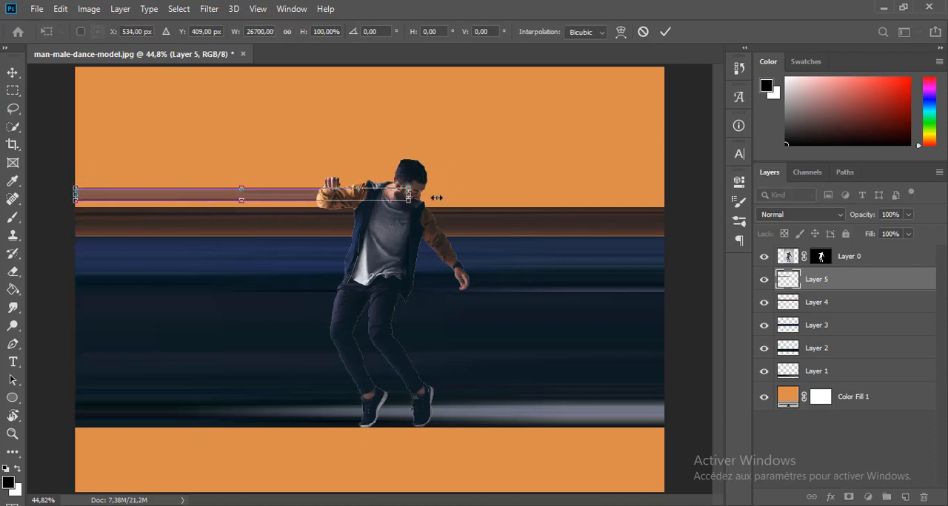
pyautogui.moveTo(437, 197); pyautogui.dragTo(666, 197)
# Extend the face band down to the brown sleeve band and up to the raised hand.
pyautogui.moveTo(369, 201); pyautogui.dragTo(368, 208)
pyautogui.scroll(3, 370, 185)
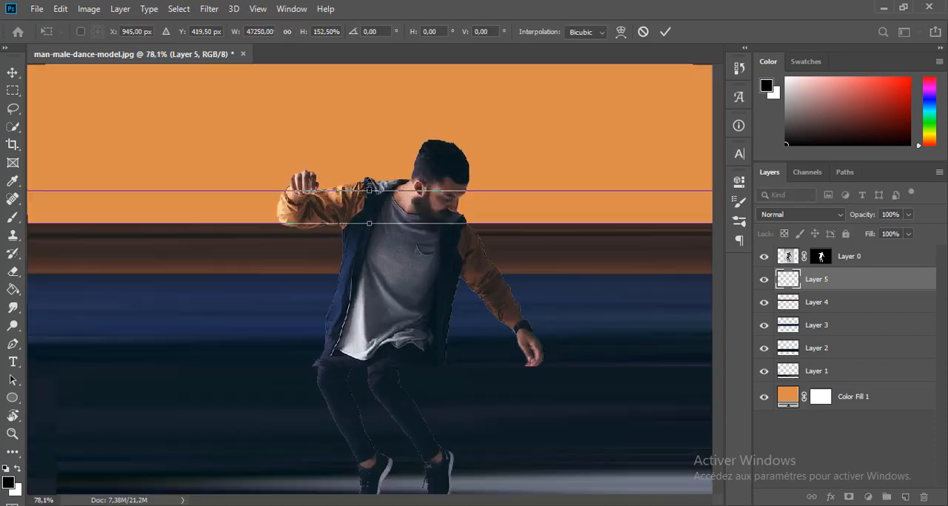
pyautogui.scroll(3, 369, 185)
pyautogui.moveTo(585, 198); pyautogui.dragTo(576, 177)
pyautogui.press('Return')
pyautogui.hotkey('ctrl', 't')
pyautogui.press('Return')
# Copy a thin vertical strip of the man's hair from his layer to a new layer.
pyautogui.click(863, 256)
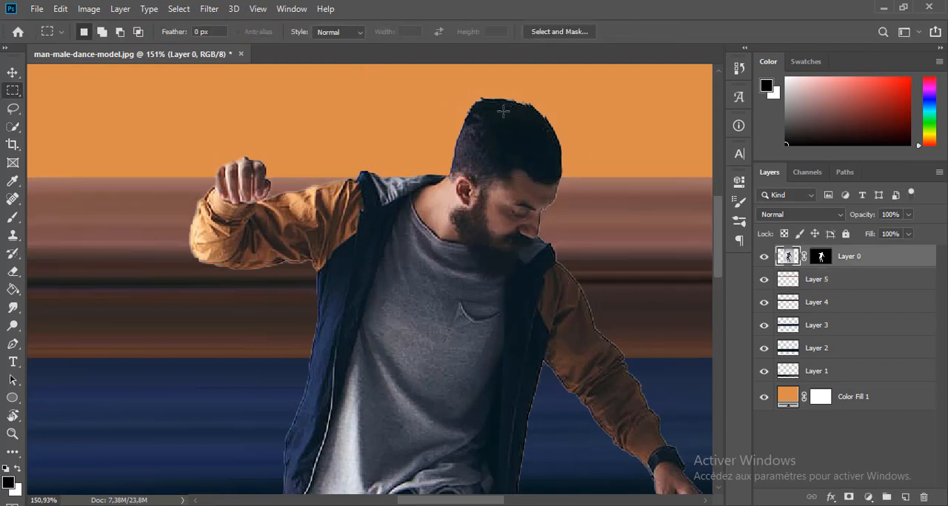
pyautogui.moveTo(504, 111); pyautogui.dragTo(505, 161)
pyautogui.hotkey('ctrl', 'shift', 'alt', 'n')
# Stretch the hair strip horizontally to both canvas edges, at 47250% width.
pyautogui.hotkey('ctrl', 't')
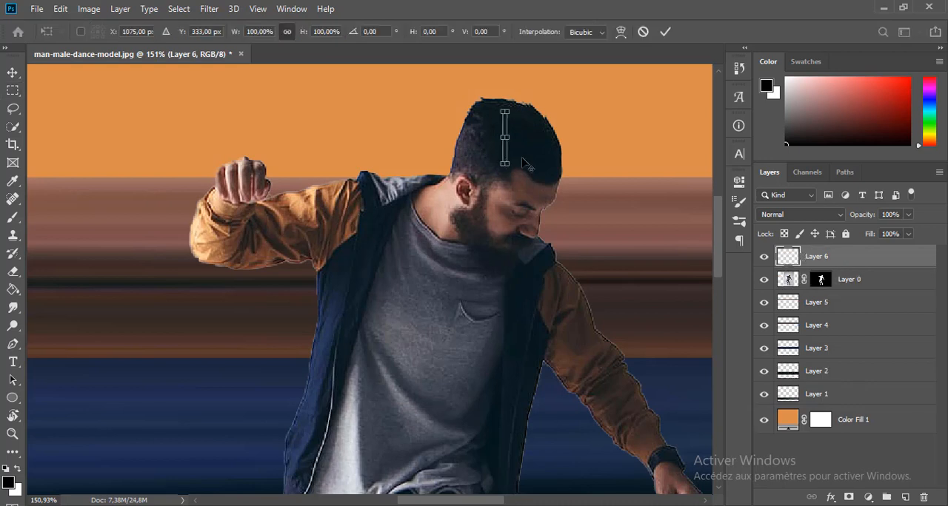
pyautogui.hotkey('ctrl', '0')
pyautogui.moveTo(400, 194); pyautogui.dragTo(139, 193)
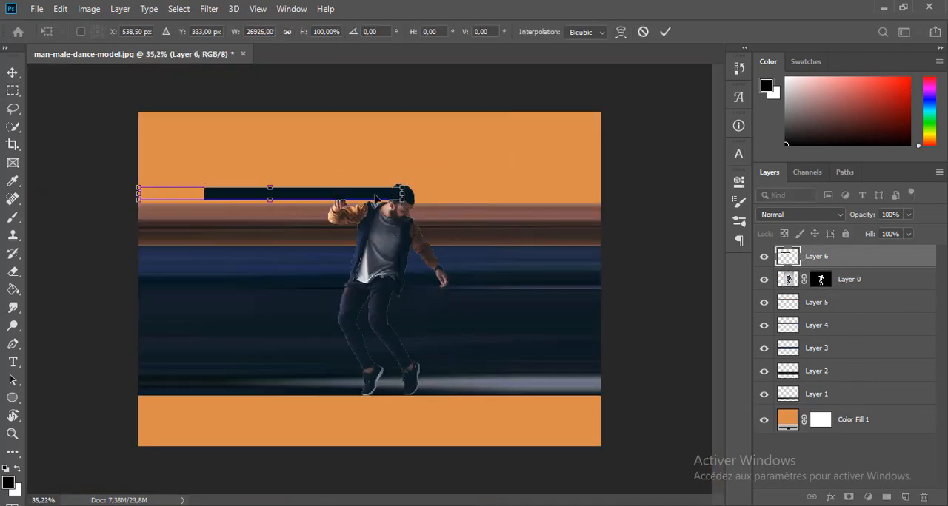
pyautogui.moveTo(401, 194); pyautogui.dragTo(601, 194)
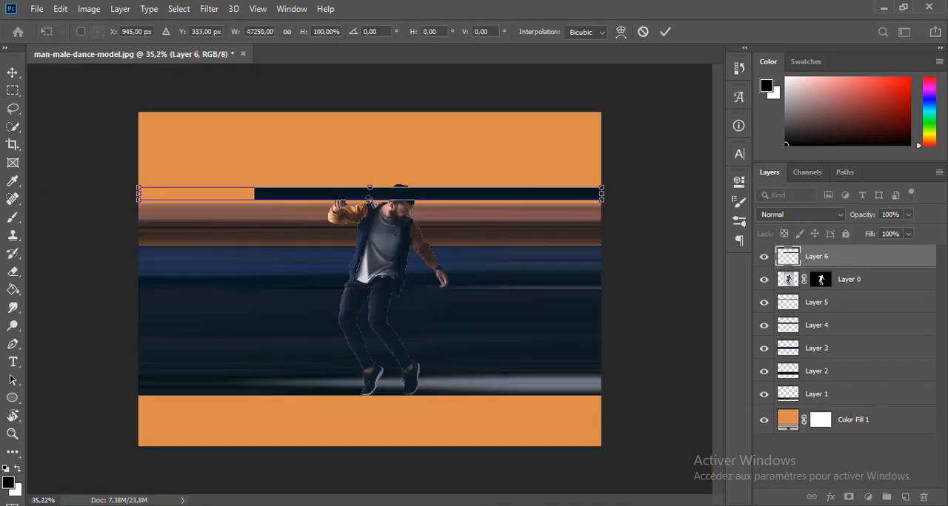
# Extend the hair band up to the top of the man's head and place its layer below his layer.
pyautogui.moveTo(370, 188); pyautogui.dragTo(370, 186)
pyautogui.scroll(12, 412, 184)
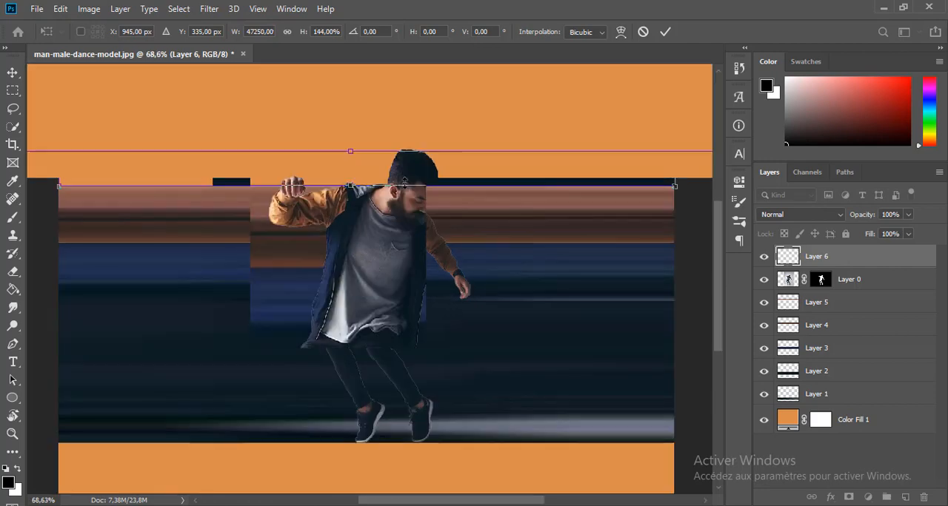
pyautogui.scroll(2, 418, 150)
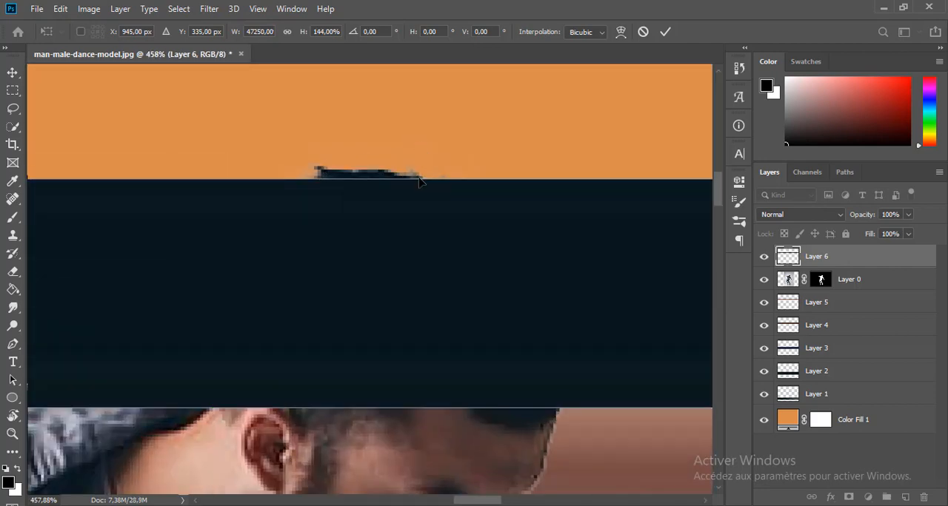
pyautogui.moveTo(419, 182); pyautogui.dragTo(416, 166)
pyautogui.press('Return')
pyautogui.scroll(-13, 383, 203)
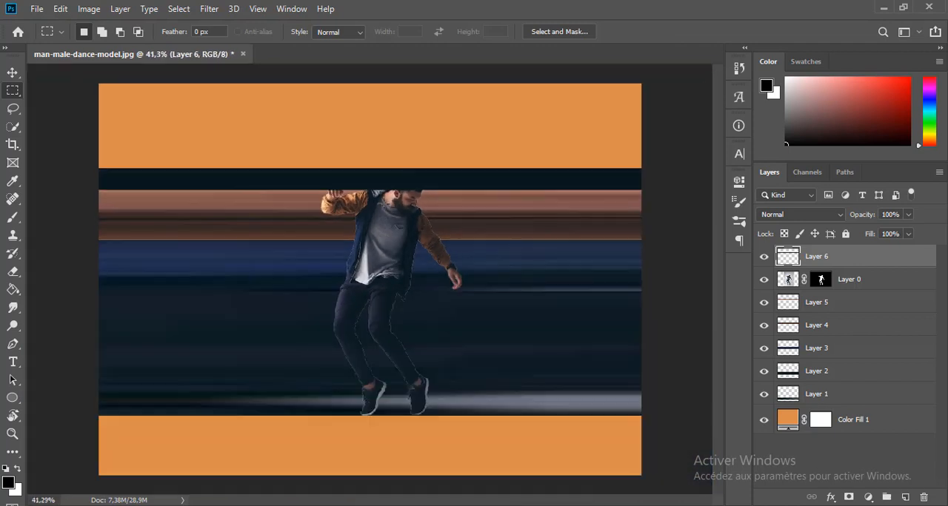
pyautogui.moveTo(859, 256); pyautogui.dragTo(861, 285)
pyautogui.press('v')
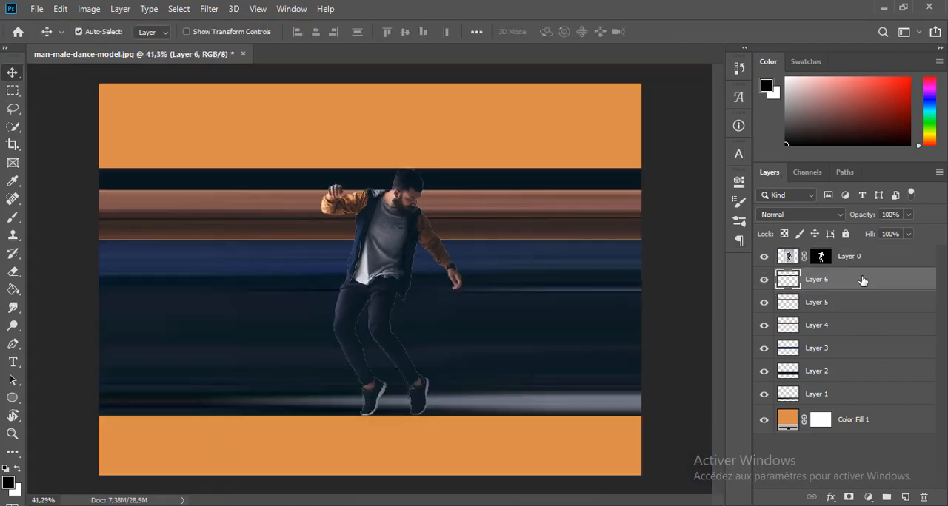
# Group the six color band layers, Layer 1 through Layer 6, and merge the group into a single layer.
pyautogui.keyDown('shift'); pyautogui.click(870, 401); pyautogui.keyUp('shift')
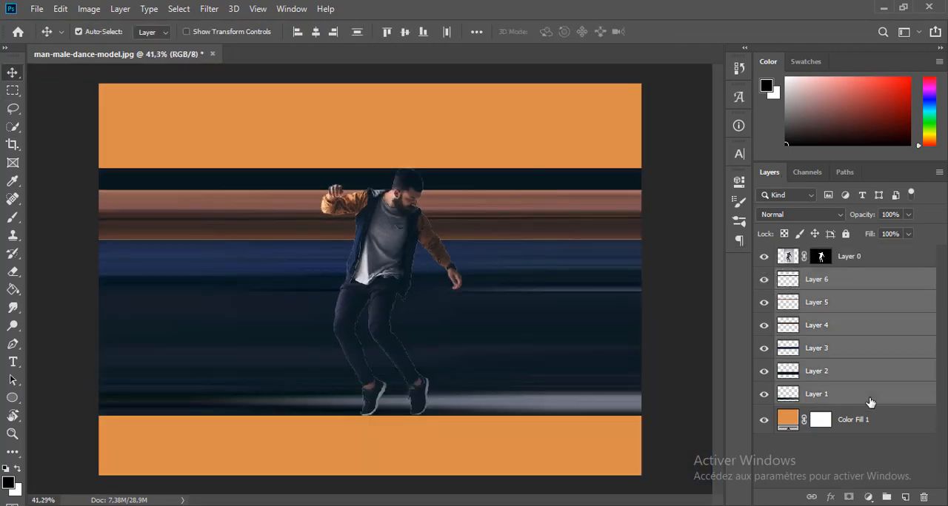
pyautogui.hotkey('ctrl', 'g')
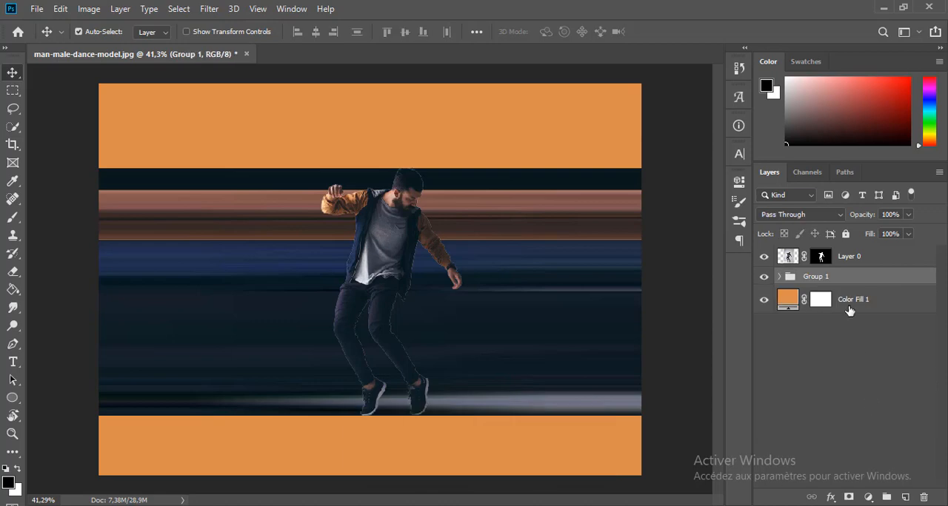
pyautogui.rightClick(856, 285)
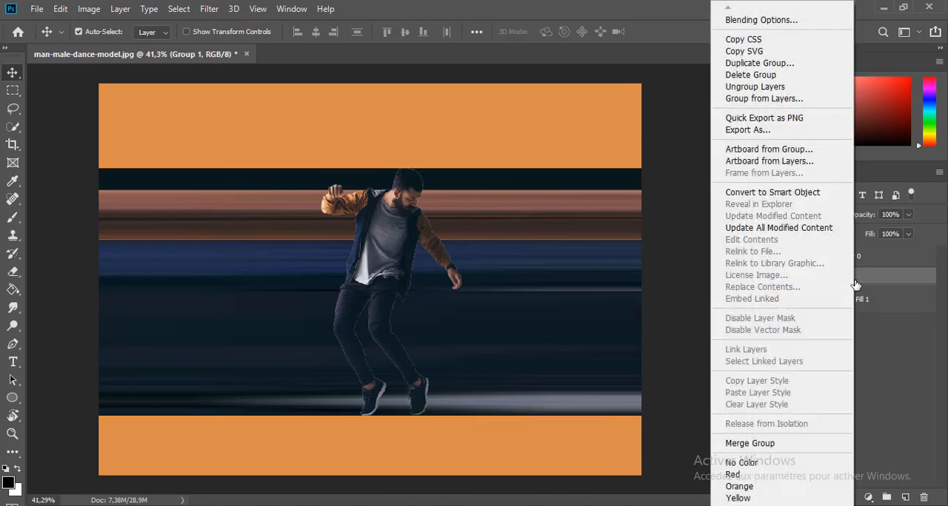
pyautogui.click(803, 448)
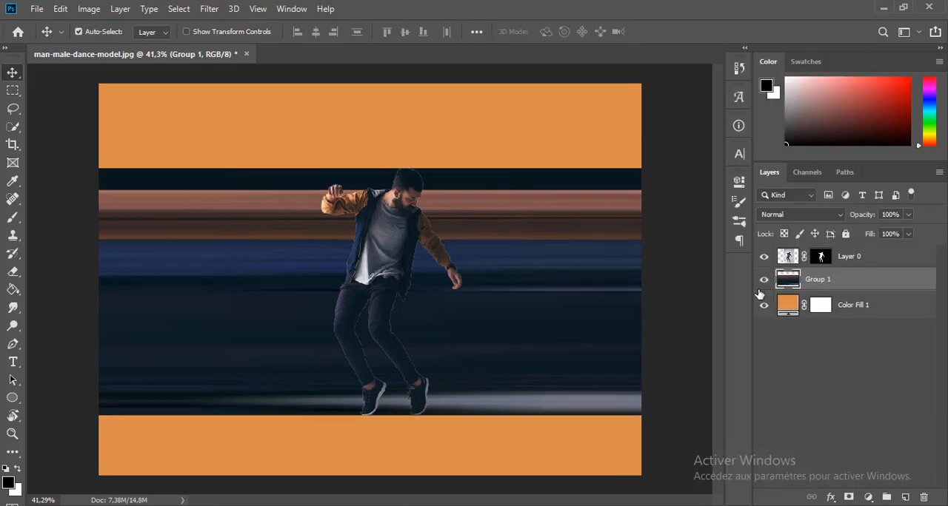
# Add a Curves adjustment layer above the man's layer and clip it to that layer.
pyautogui.click(764, 280)
pyautogui.click(881, 261)
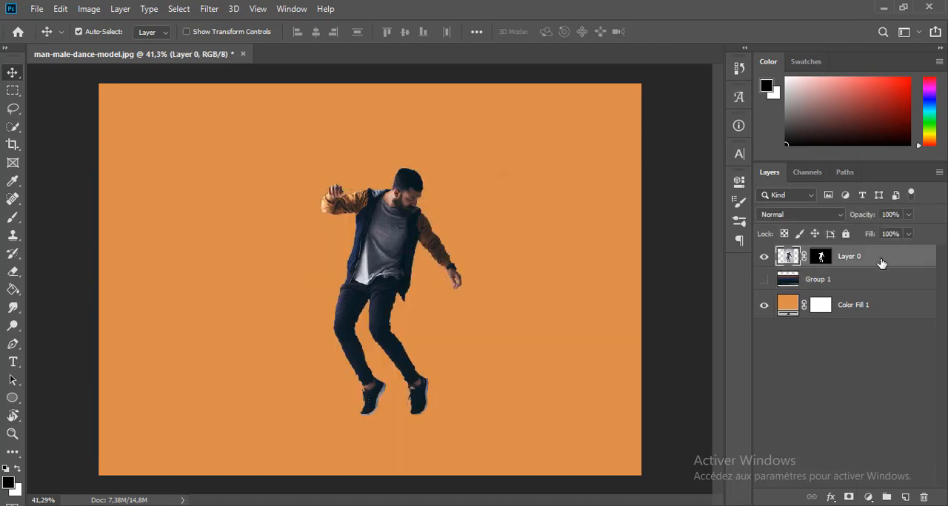
pyautogui.click(763, 280)
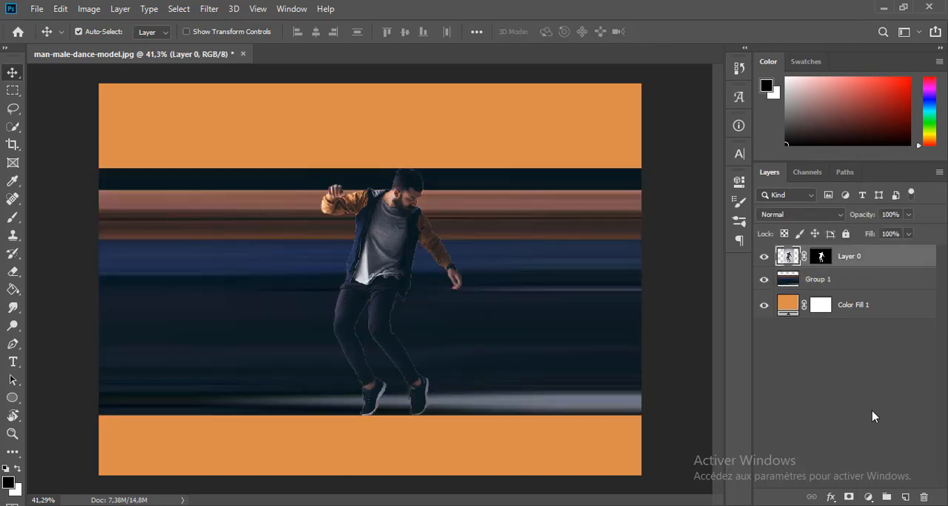
pyautogui.click(870, 497)
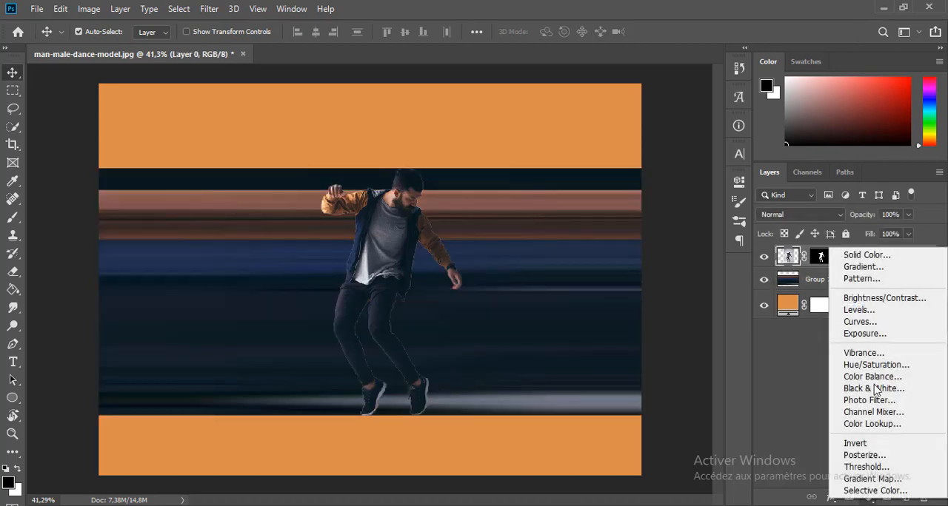
pyautogui.click(878, 323)
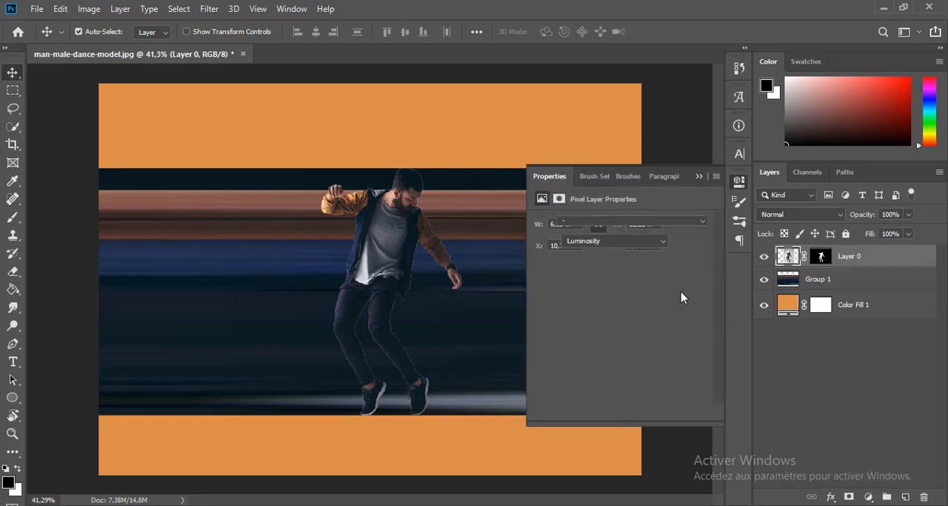
pyautogui.click(619, 412)
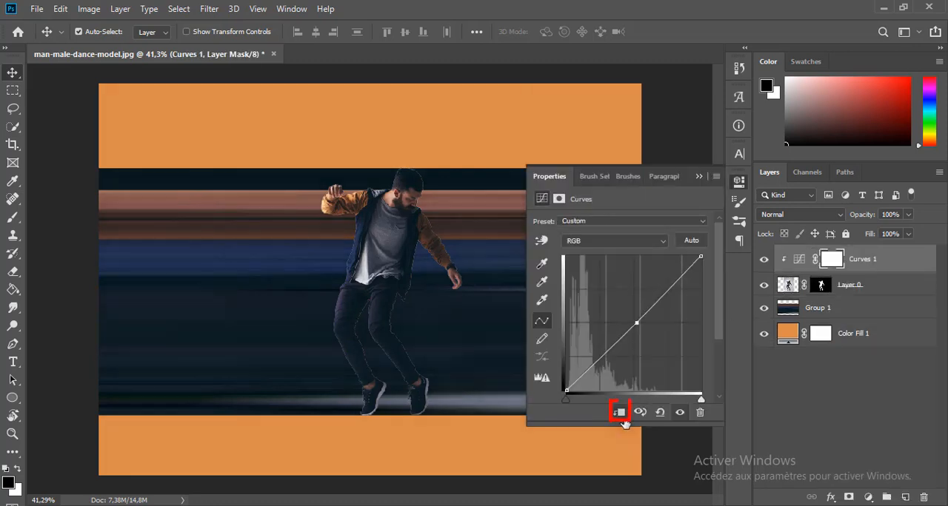
# Lower the midpoint of the RGB curve slightly to darken the man, and compare the image with and without the adjustment.
pyautogui.click(636, 326)
pyautogui.moveTo(636, 326); pyautogui.dragTo(648, 327)
pyautogui.click(766, 262)
pyautogui.click(765, 262)
pyautogui.click(701, 177)
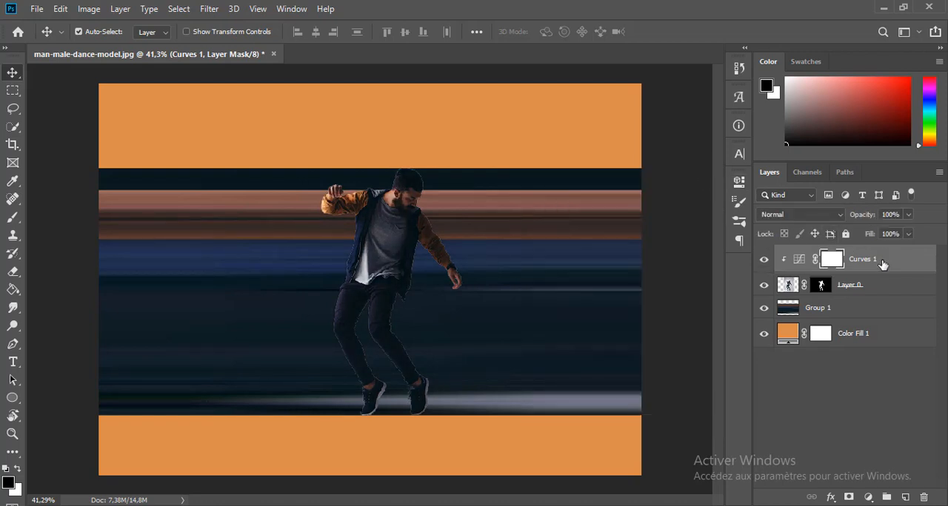
# Merge the Curves adjustment with the man's masked layer and check the merged layer by hiding and showing it.
pyautogui.hotkey('ctrl', '2')
pyautogui.keyDown('ctrl'); pyautogui.click(885, 285); pyautogui.keyUp('ctrl')
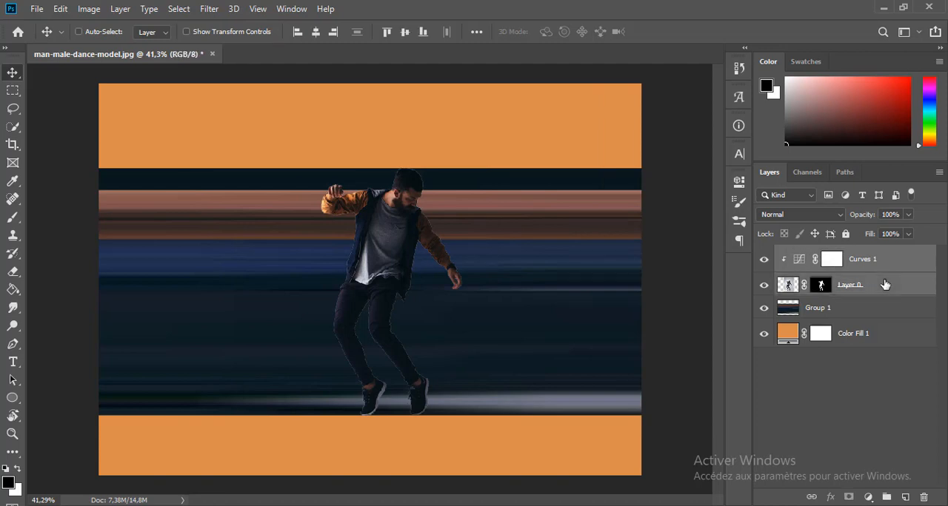
pyautogui.hotkey('ctrl', 'e')
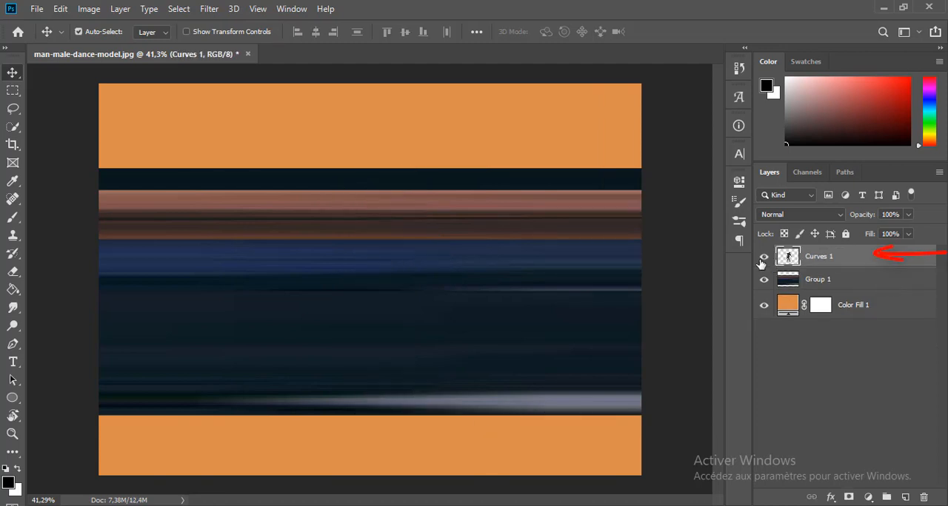
pyautogui.click(762, 260)
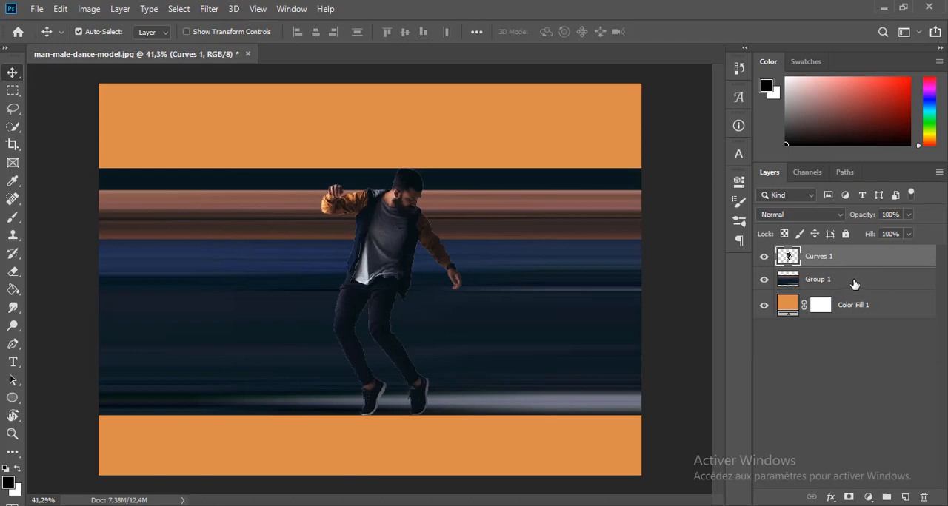
# Stretch the merged color band layer upward to the top edge of the canvas.
pyautogui.click(855, 285)
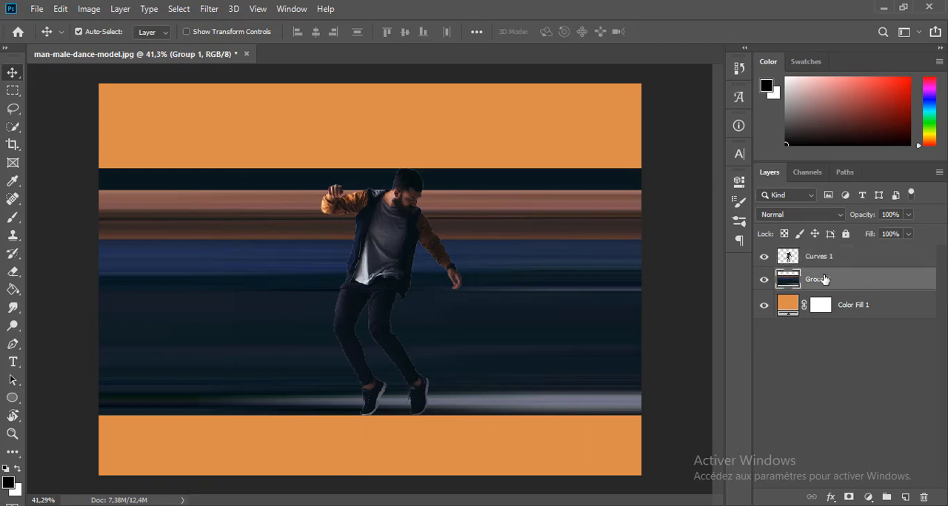
pyautogui.hotkey('ctrl', 't')
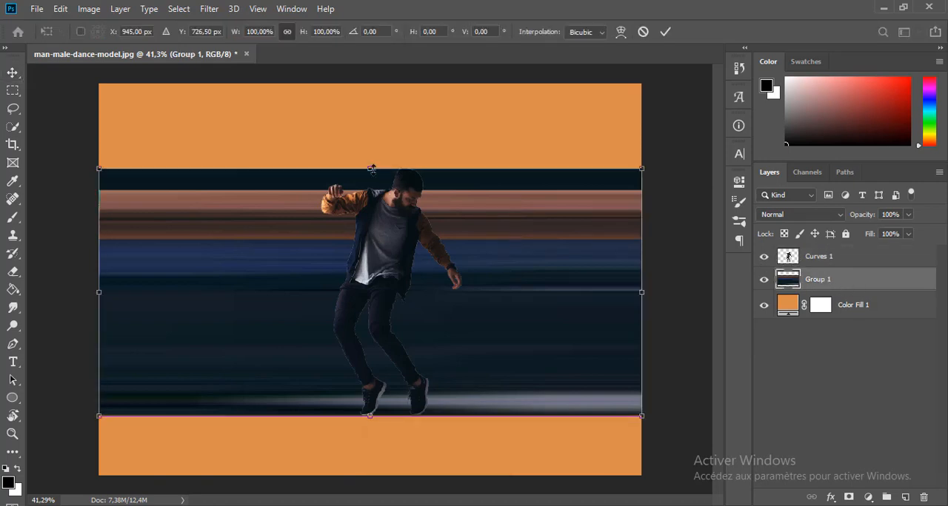
pyautogui.moveTo(369, 163); pyautogui.dragTo(364, 85)
pyautogui.press('Return')
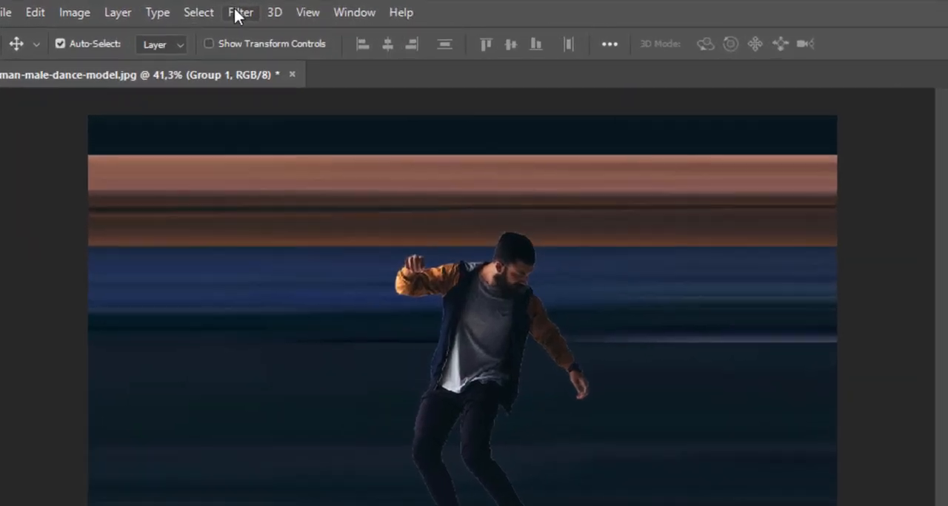
# Apply the Polar Coordinates distortion to the color band layer with the Rectangular to Polar option.
pyautogui.click(210, 9)
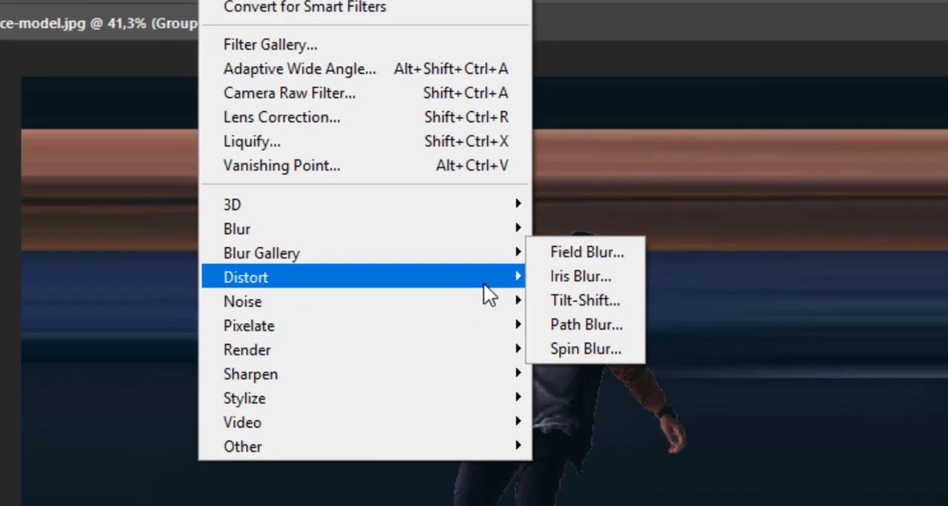
pyautogui.moveTo(510, 285)
pyautogui.click(537, 326)
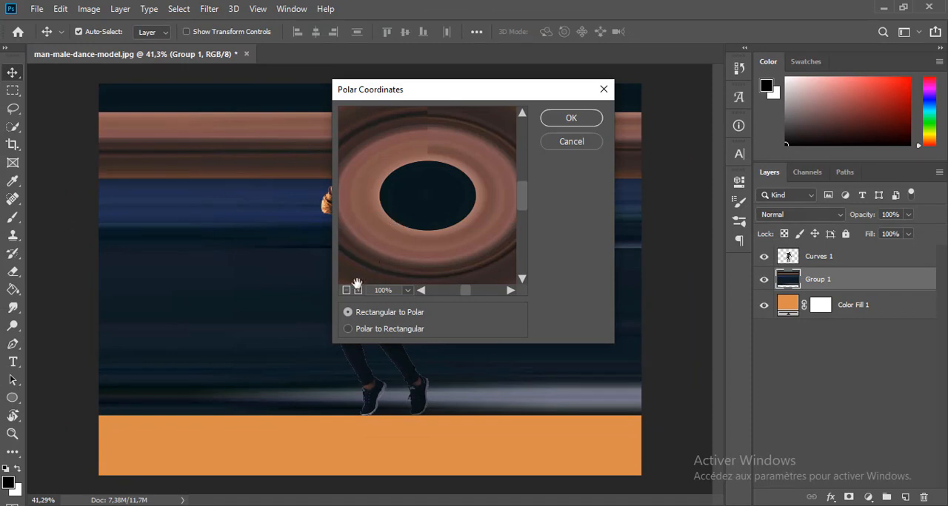
pyautogui.click(347, 290)
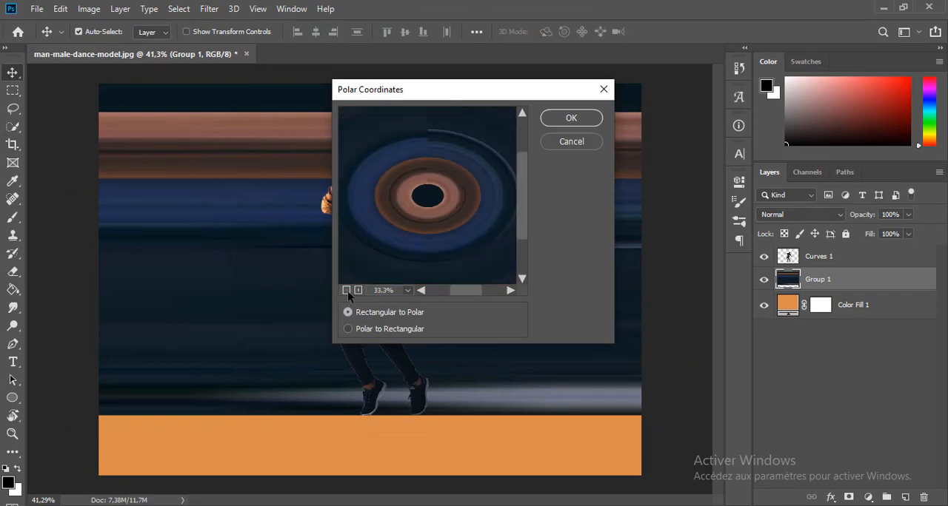
pyautogui.click(346, 291)
pyautogui.doubleClick(347, 290)
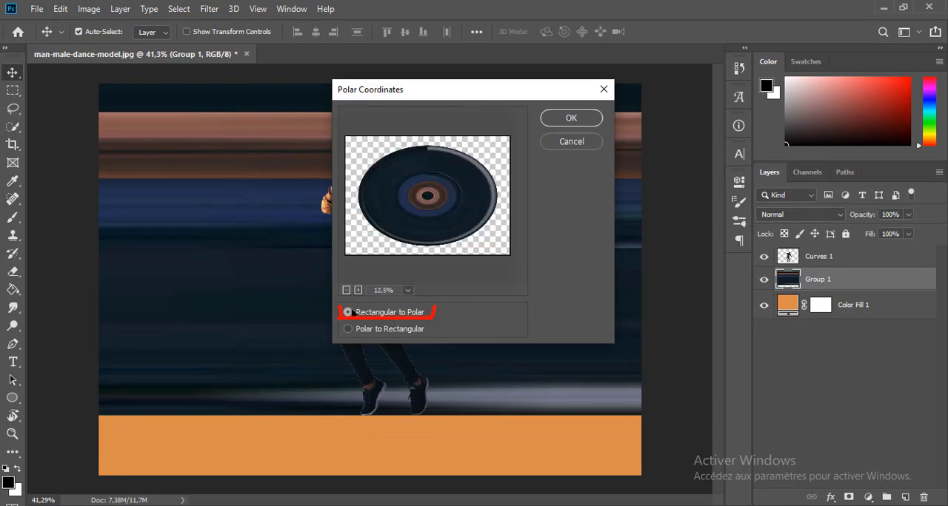
pyautogui.click(572, 120)
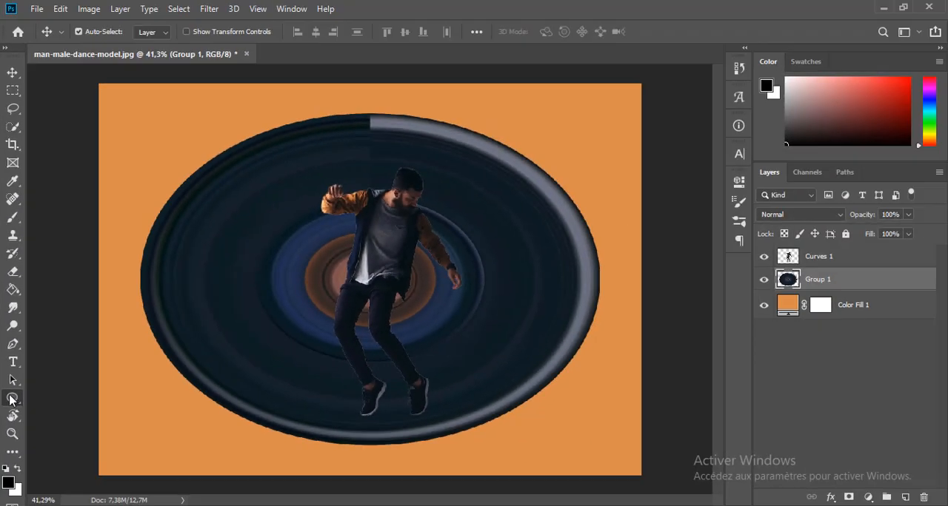
# Draw a circle about 743 px in diameter behind the man, with a black fill and no stroke.
pyautogui.click(12, 400)
pyautogui.moveTo(308, 210); pyautogui.dragTo(521, 431)
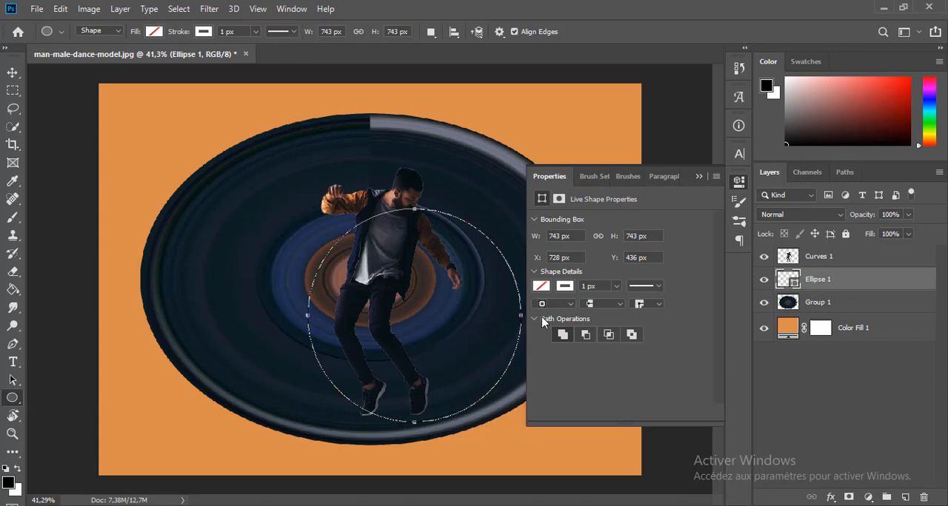
pyautogui.click(542, 286)
pyautogui.click(564, 286)
pyautogui.click(551, 311)
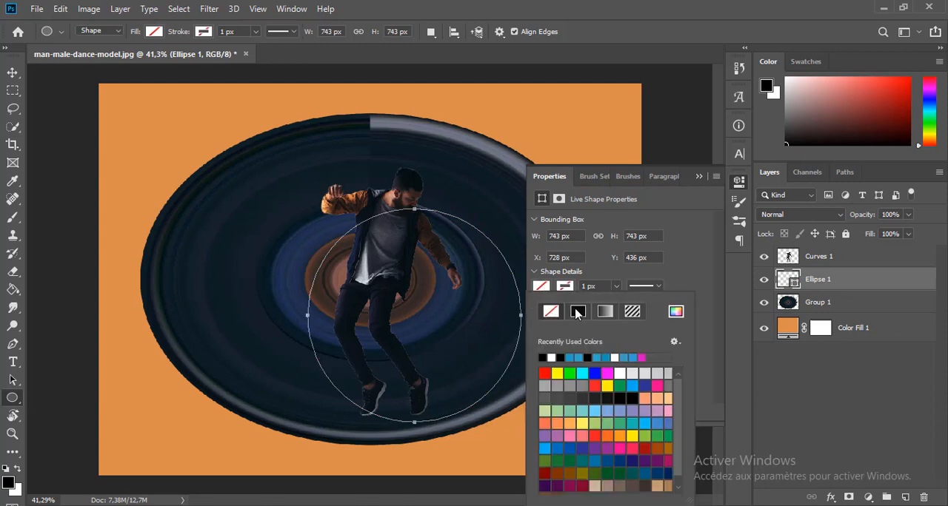
pyautogui.click(578, 311)
pyautogui.click(700, 178)
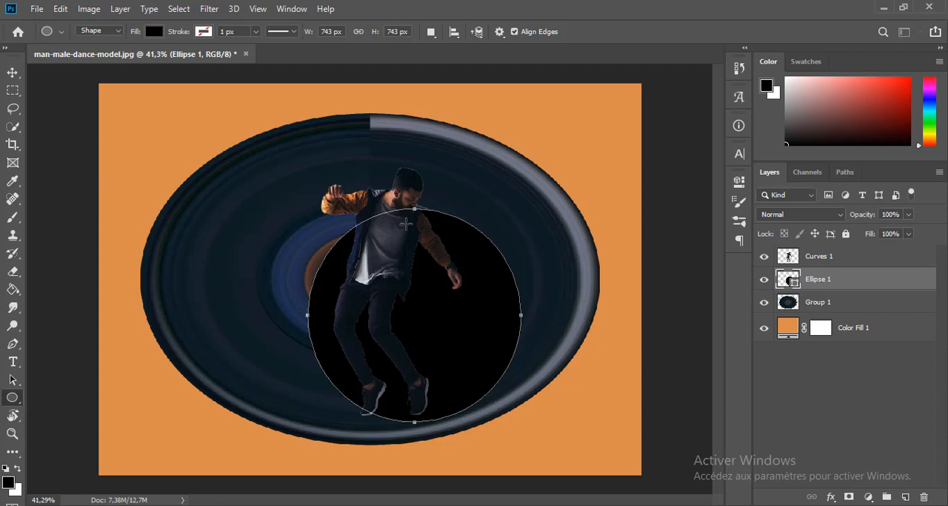
# Move the black circle up behind the man and scale it to about 116% so its upper edge meets his head.
pyautogui.click(13, 73)
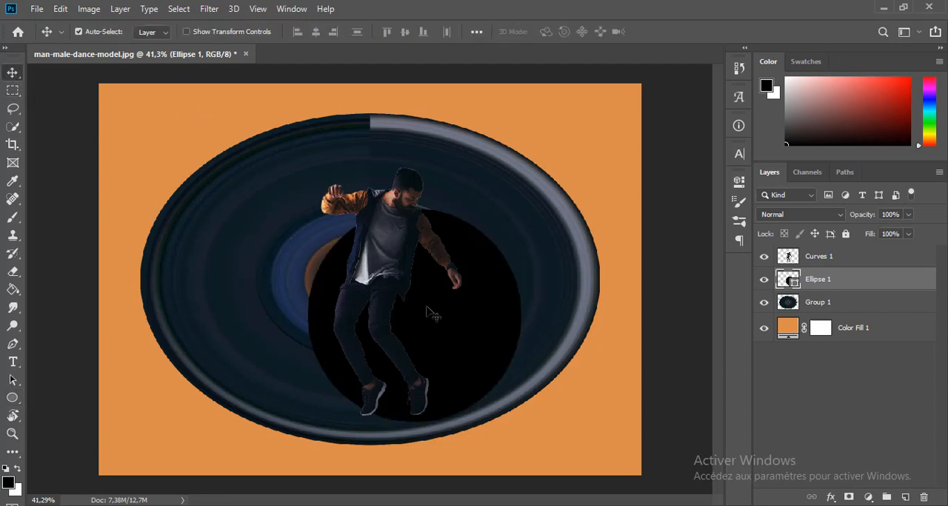
pyautogui.moveTo(427, 307); pyautogui.dragTo(425, 288)
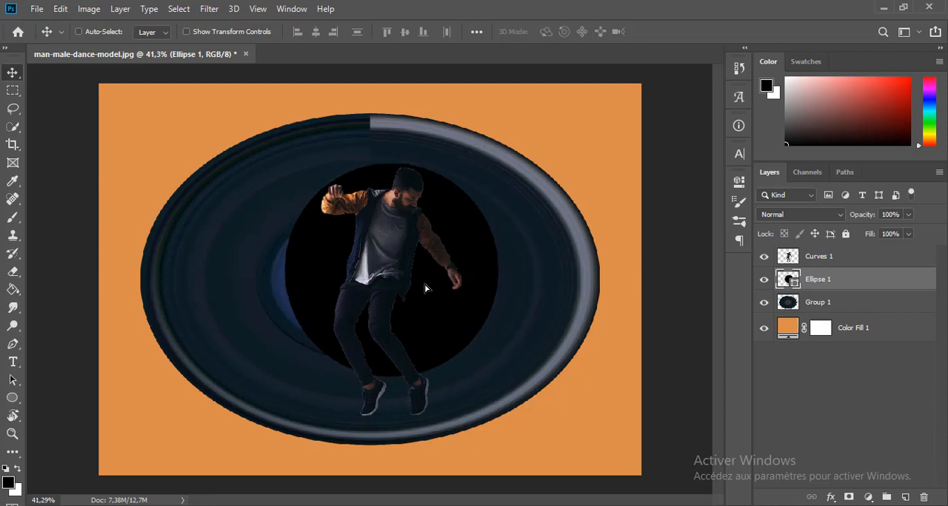
pyautogui.hotkey('ctrl', 't')
pyautogui.moveTo(391, 374); pyautogui.dragTo(385, 420)
pyautogui.moveTo(392, 167); pyautogui.dragTo(348, 196)
pyautogui.scroll(6, 406, 174)
pyautogui.moveTo(341, 248); pyautogui.dragTo(364, 245)
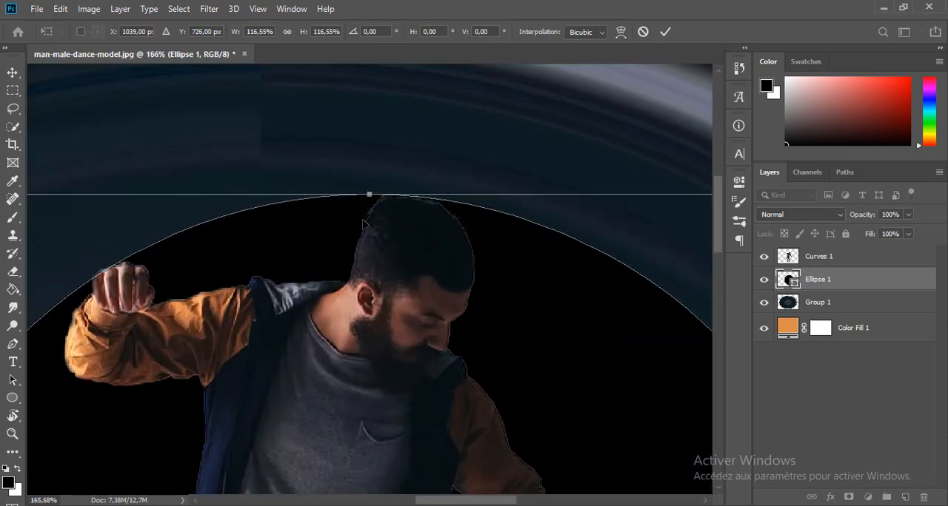
pyautogui.moveTo(370, 195); pyautogui.dragTo(370, 197)
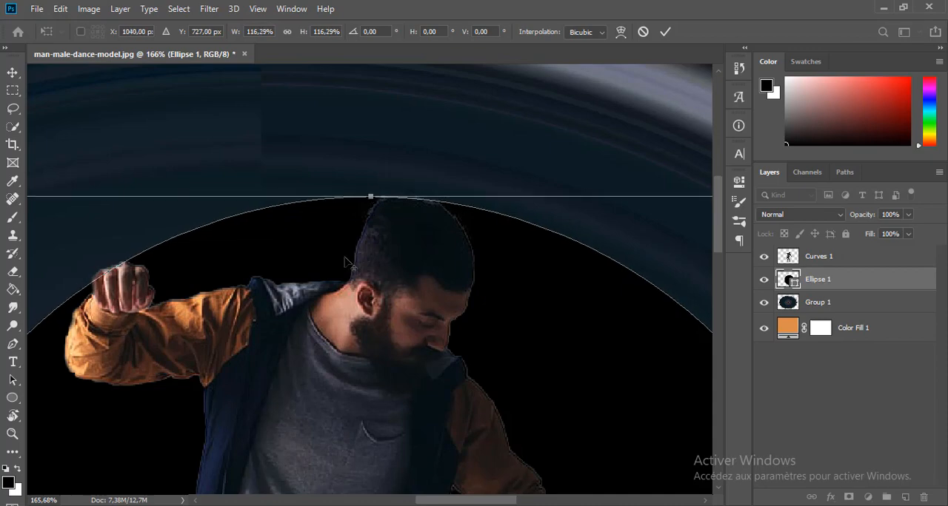
# Enlarge the circle slightly around the man's shoes and raised hand, shift it up a little and apply the transform.
pyautogui.scroll(-6, 345, 261)
pyautogui.scroll(6, 411, 417)
pyautogui.scroll(-6, 430, 376)
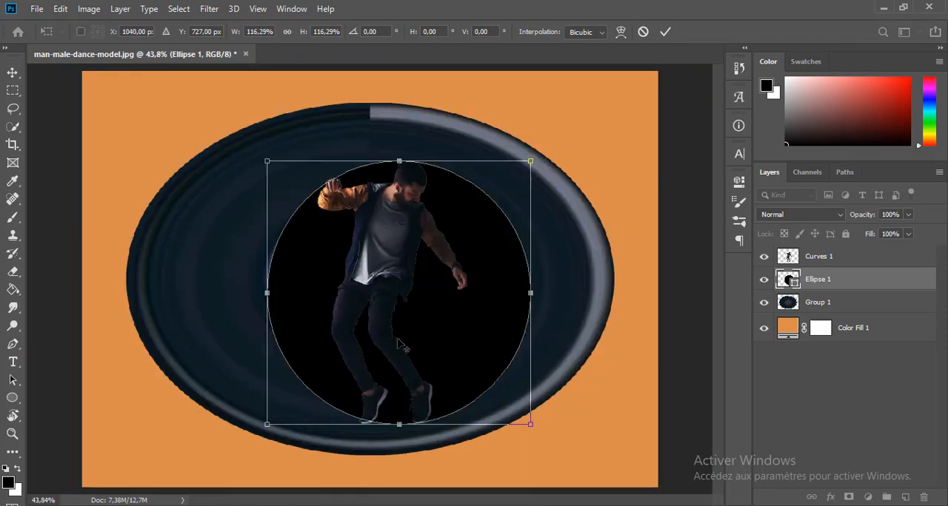
pyautogui.moveTo(267, 292); pyautogui.dragTo(263, 292)
pyautogui.moveTo(397, 419); pyautogui.dragTo(392, 423)
pyautogui.moveTo(391, 425)
pyautogui.mouseDown()
pyautogui.moveTo(392, 436)
pyautogui.moveTo(392, 417)
pyautogui.mouseUp()
pyautogui.press('Return')
# Scale the circle to about 97% width and 97.5% height so its edge touches the man's head and shoe soles.
pyautogui.hotkey('ctrl', 't')
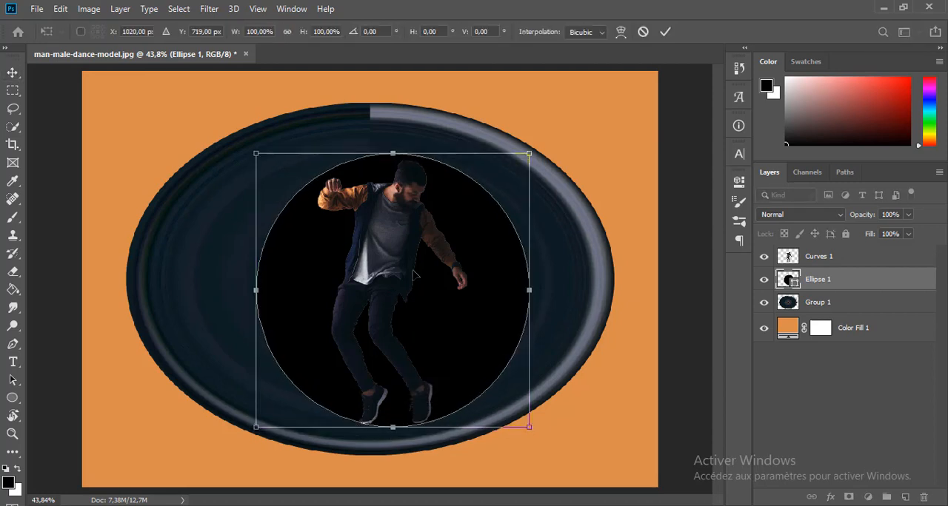
pyautogui.moveTo(394, 154); pyautogui.dragTo(395, 162)
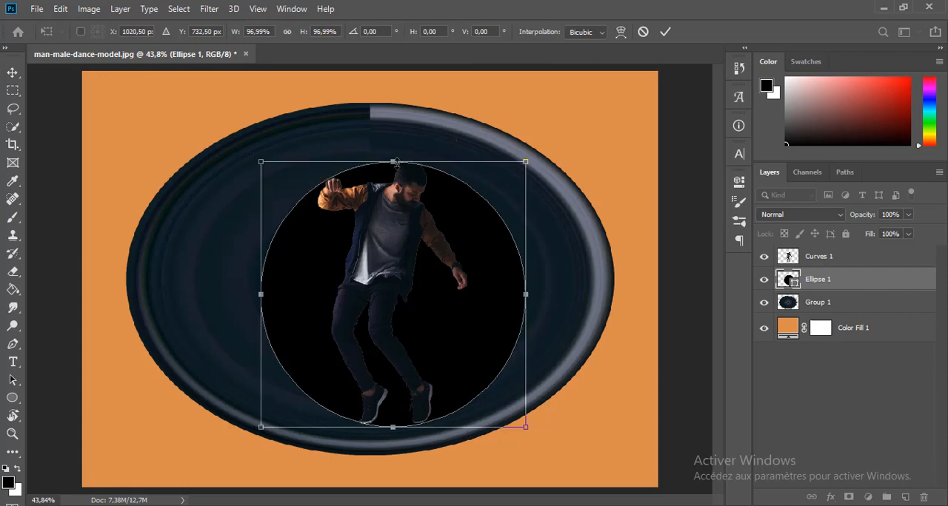
pyautogui.scroll(8, 406, 181)
pyautogui.scroll(4, 406, 184)
pyautogui.moveTo(253, 148); pyautogui.dragTo(252, 136)
pyautogui.scroll(-9, 253, 136)
pyautogui.scroll(8, 511, 415)
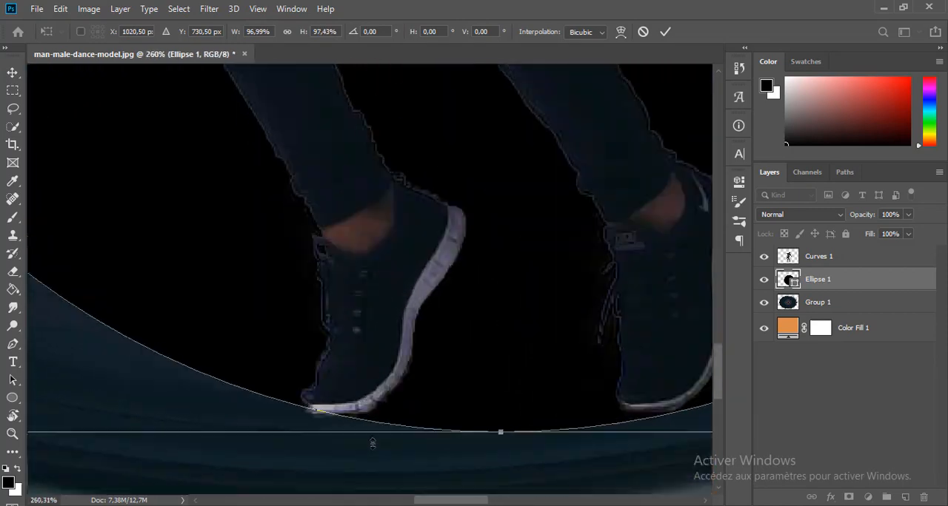
pyautogui.moveTo(527, 432); pyautogui.dragTo(527, 434)
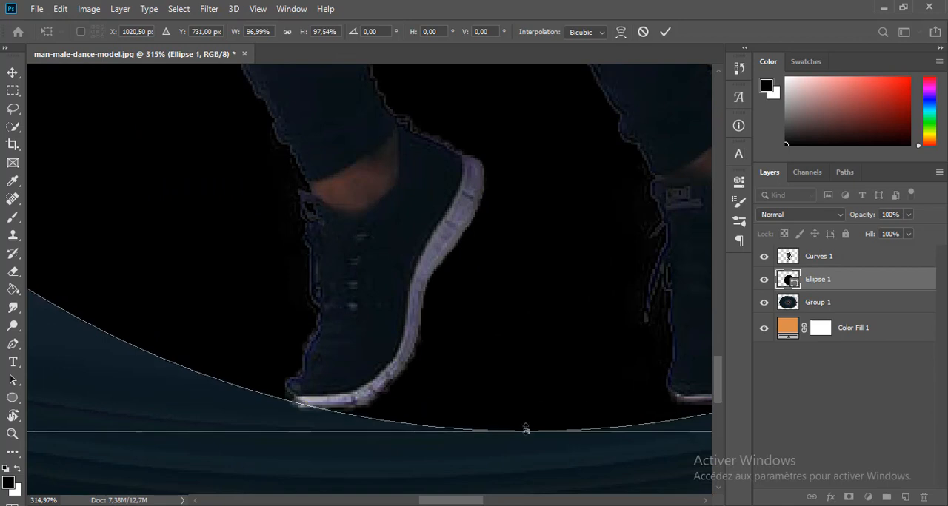
pyautogui.scroll(-8, 525, 430)
pyautogui.press('Return')
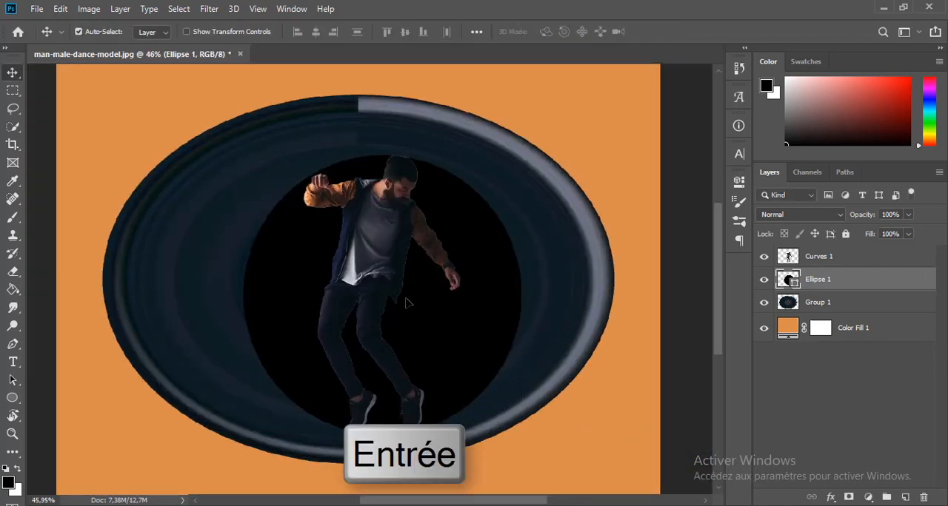
# Place the Ellipse 1 layer below Group 1 and clip Group 1 to the circle with a clipping mask.
pyautogui.moveTo(867, 282); pyautogui.dragTo(859, 310)
pyautogui.click(855, 282)
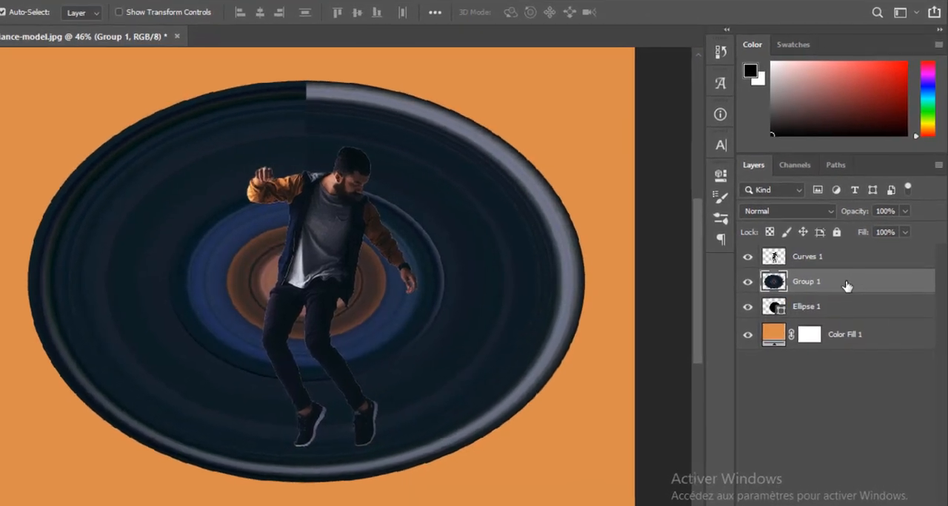
pyautogui.press('alt')
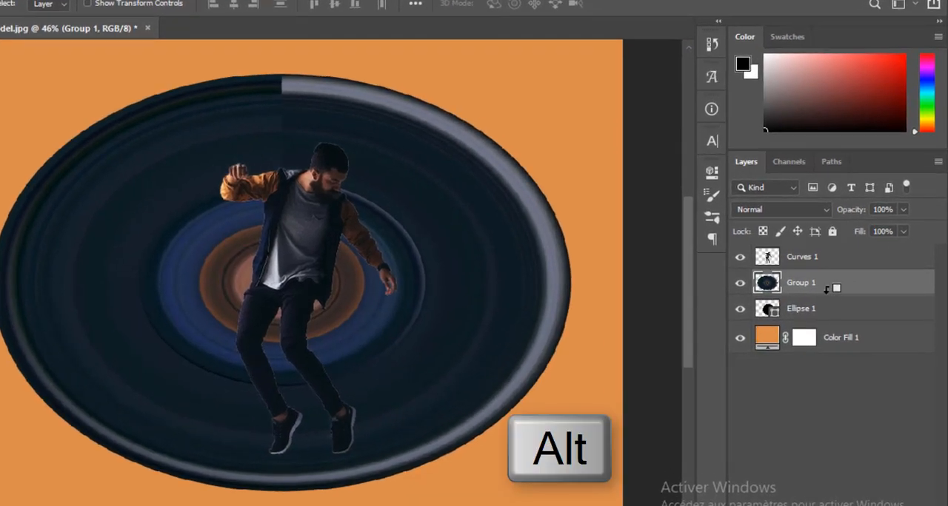
pyautogui.keyDown('alt'); pyautogui.click(822, 294); pyautogui.keyUp('alt')
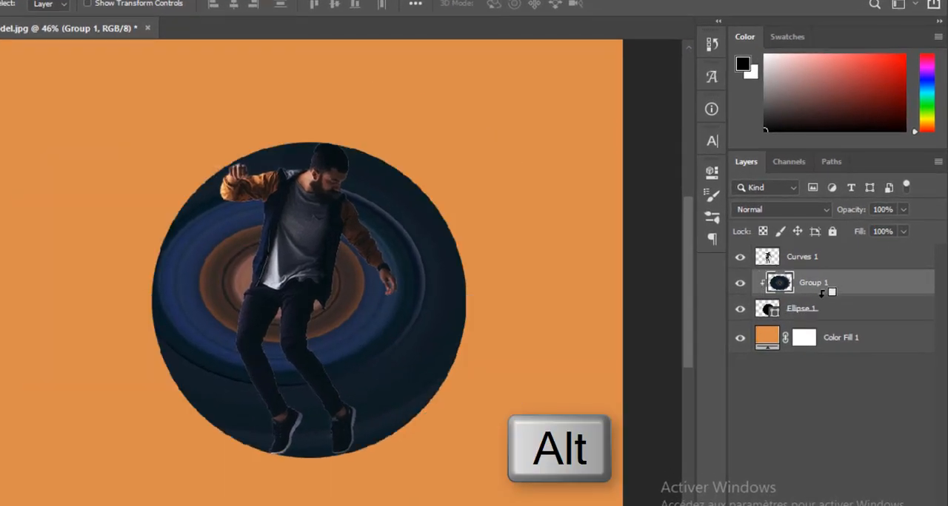
# Scale the clipped color ring layer to about 54% width and 75% height so it fits the circle exactly.
pyautogui.hotkey('ctrl', 't')
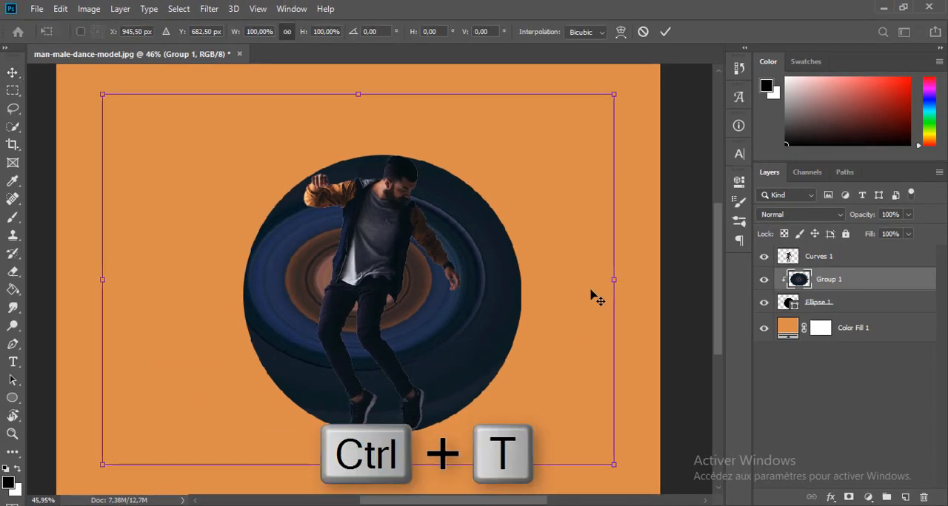
pyautogui.hotkey('ctrl', '-')
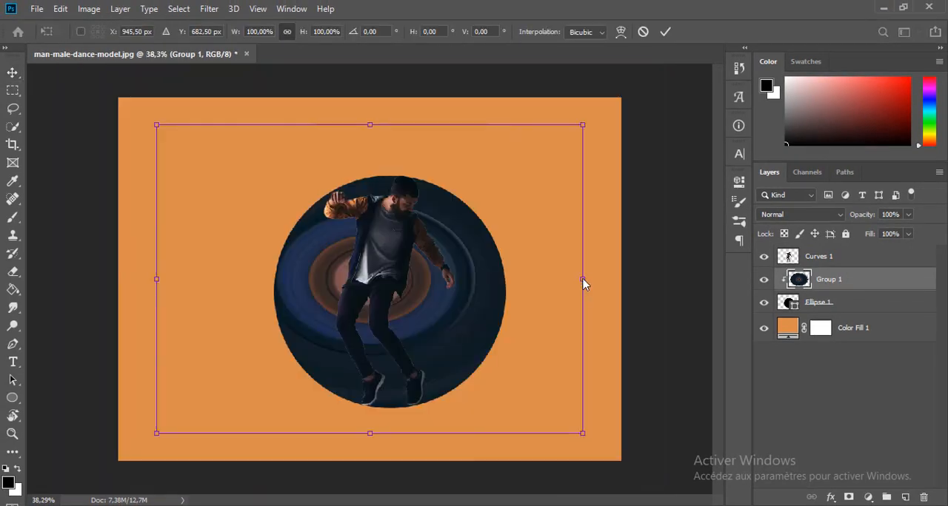
pyautogui.moveTo(576, 287); pyautogui.dragTo(503, 282)
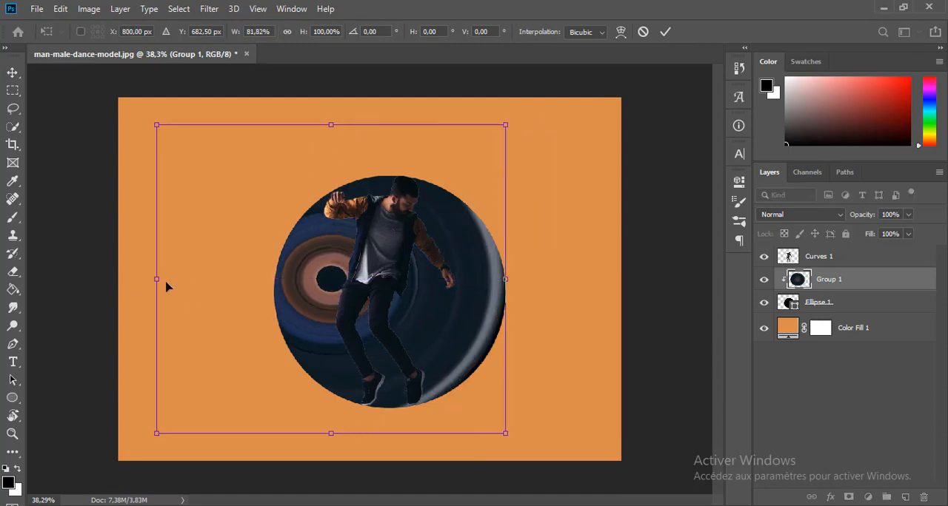
pyautogui.moveTo(156, 280); pyautogui.dragTo(274, 279)
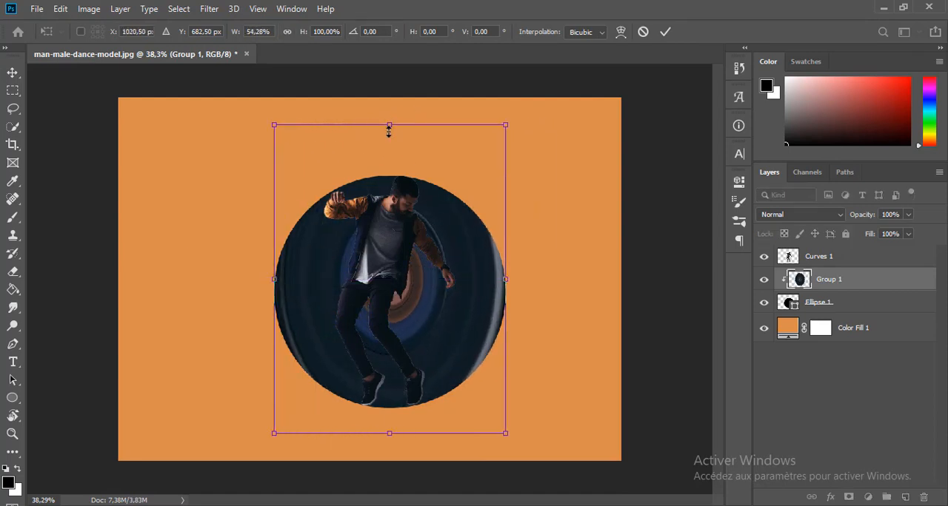
pyautogui.moveTo(389, 127); pyautogui.dragTo(388, 176)
pyautogui.moveTo(388, 431); pyautogui.dragTo(387, 409)
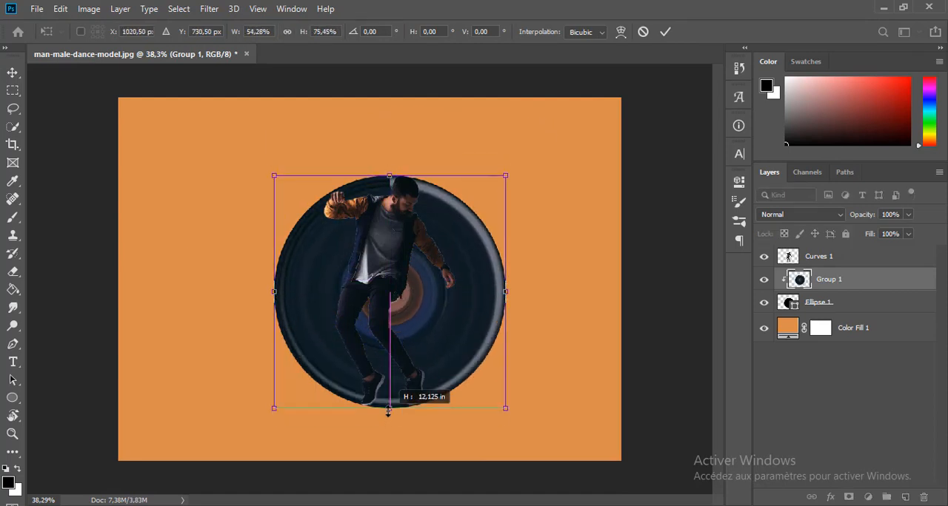
pyautogui.press('Return')
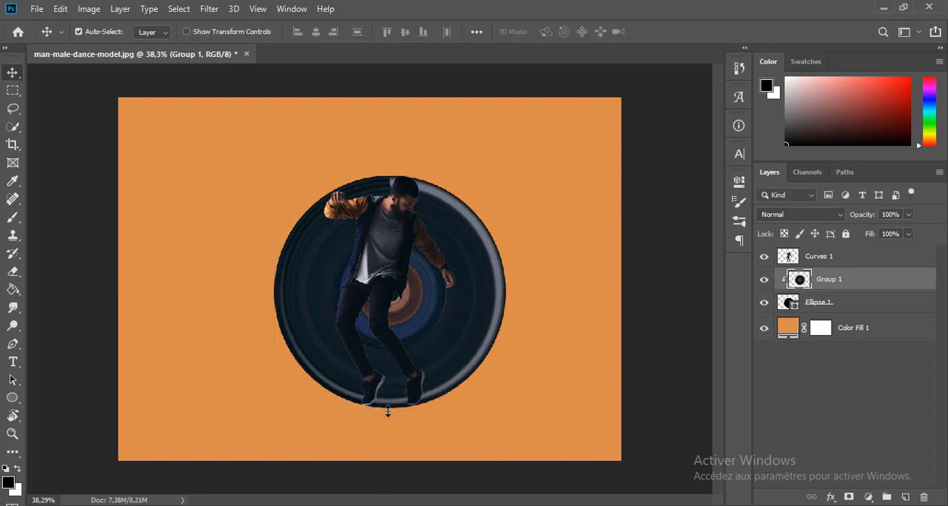
# Group the clipped ring layer with the ellipse layer and rename the group EFFECT.
pyautogui.keyDown('ctrl'); pyautogui.click(888, 306); pyautogui.keyUp('ctrl')
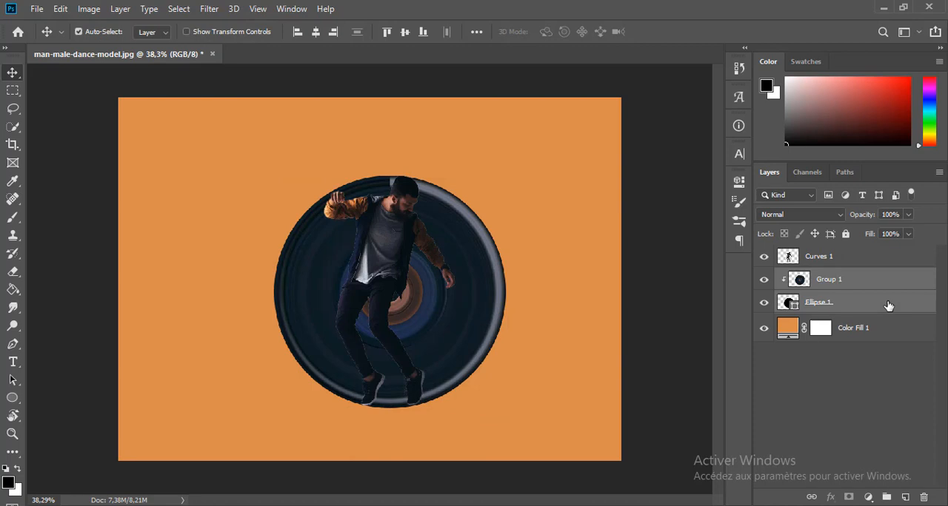
pyautogui.hotkey('ctrl', 'g')
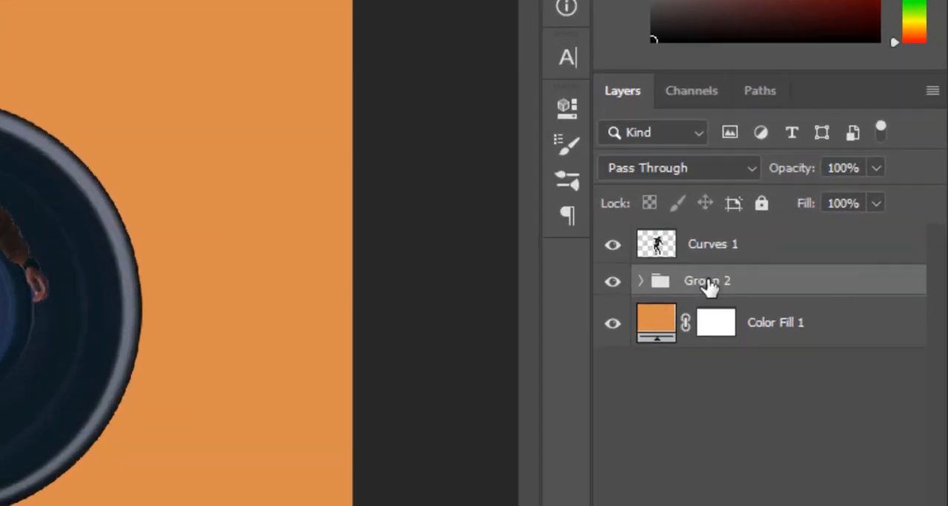
pyautogui.doubleClick(818, 279)
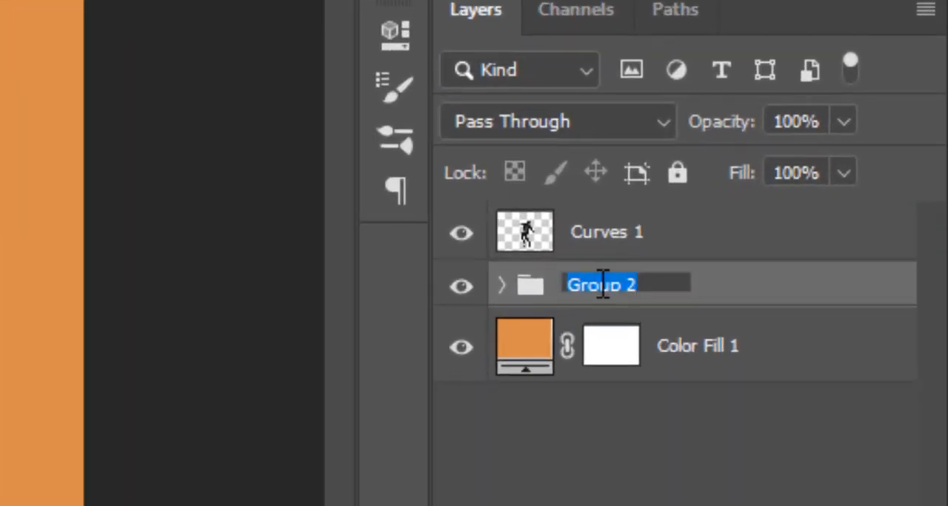
pyautogui.write('EFFECT')
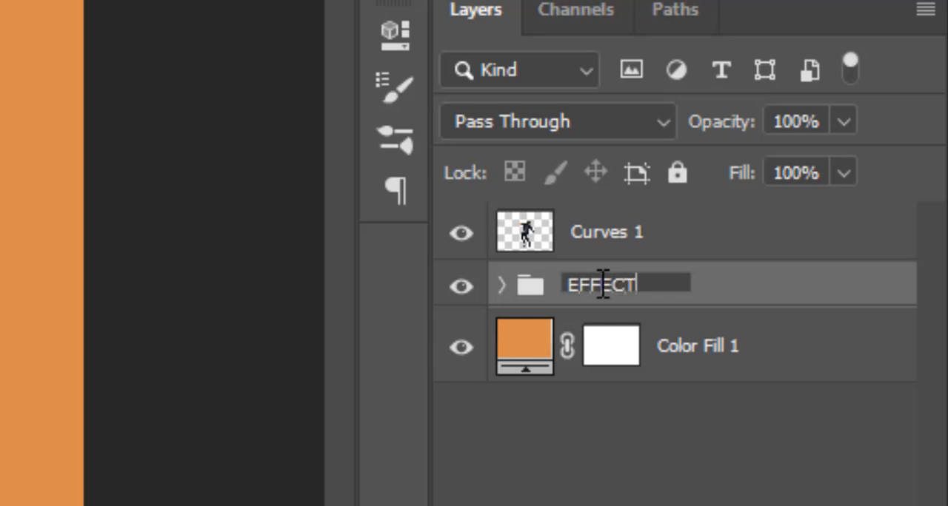
pyautogui.press('Return')
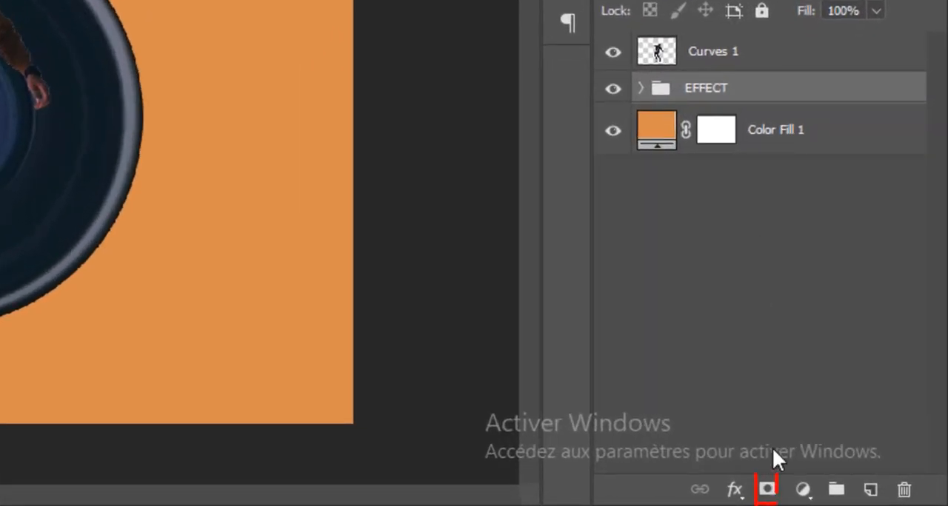
# Add a layer mask to the EFFECT group and paint black with a 171 px hard round brush over the rings behind the man's back.
pyautogui.click(767, 488)
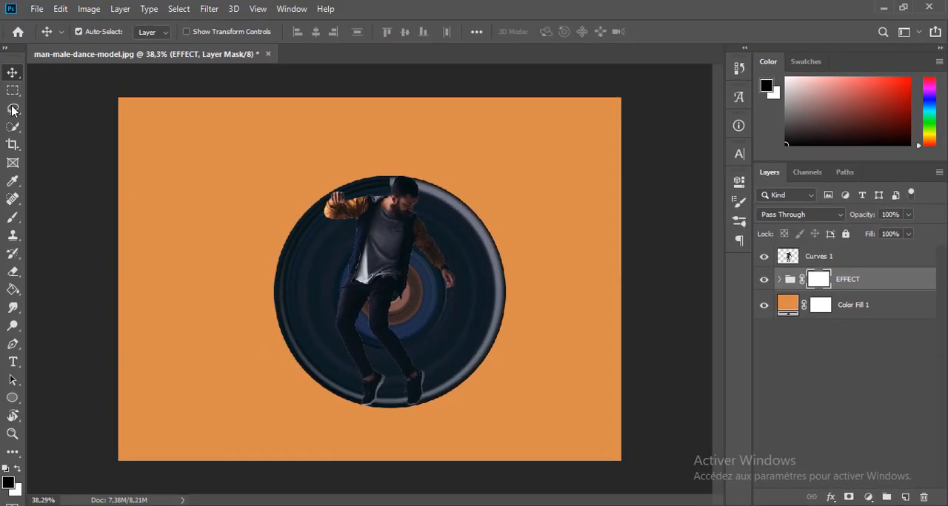
pyautogui.click(12, 217)
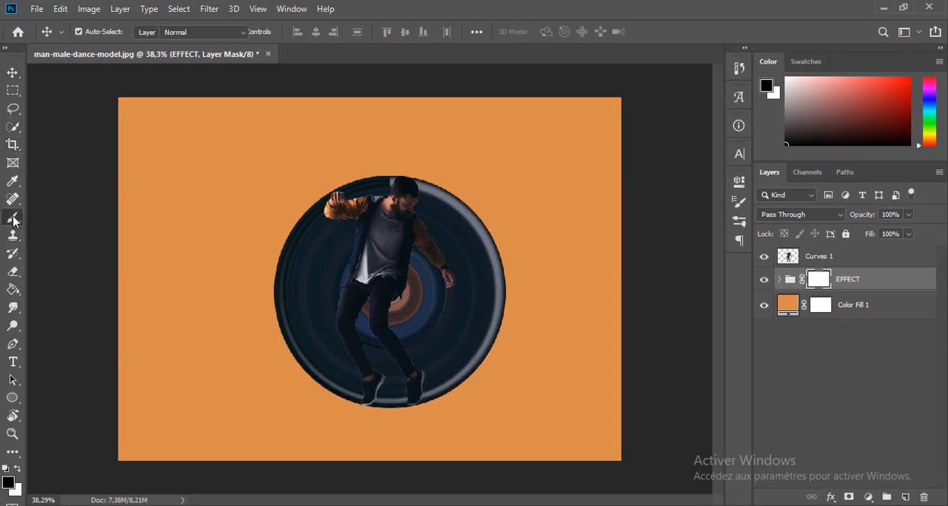
pyautogui.click(86, 33)
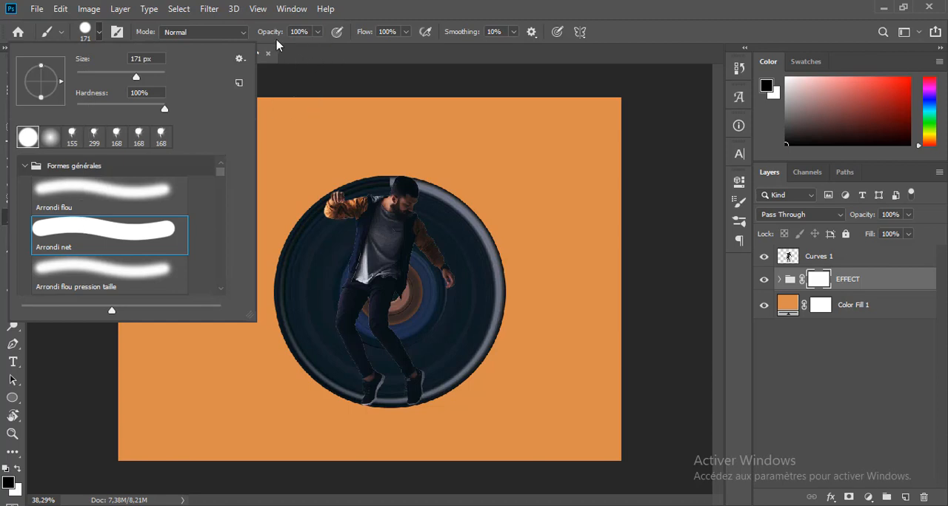
pyautogui.moveTo(271, 36); pyautogui.dragTo(314, 33)
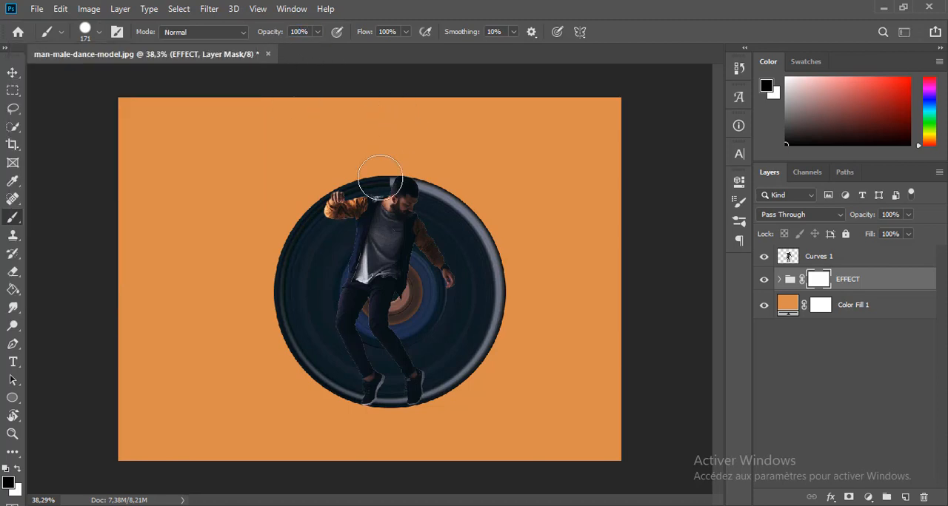
pyautogui.moveTo(380, 180)
pyautogui.mouseDown()
pyautogui.moveTo(323, 214)
pyautogui.moveTo(298, 266)
pyautogui.moveTo(340, 253)
pyautogui.moveTo(328, 295)
pyautogui.moveTo(287, 316)
pyautogui.moveTo(320, 326)
pyautogui.moveTo(345, 390)
pyautogui.moveTo(317, 378)
pyautogui.moveTo(271, 311)
pyautogui.mouseUp()
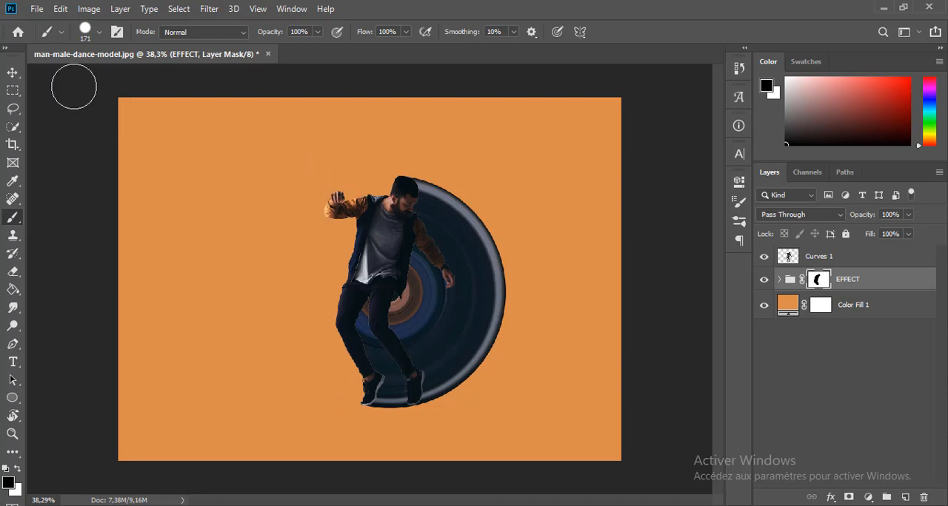
# Create a new empty layer directly above the EFFECT group.
pyautogui.click(12, 72)
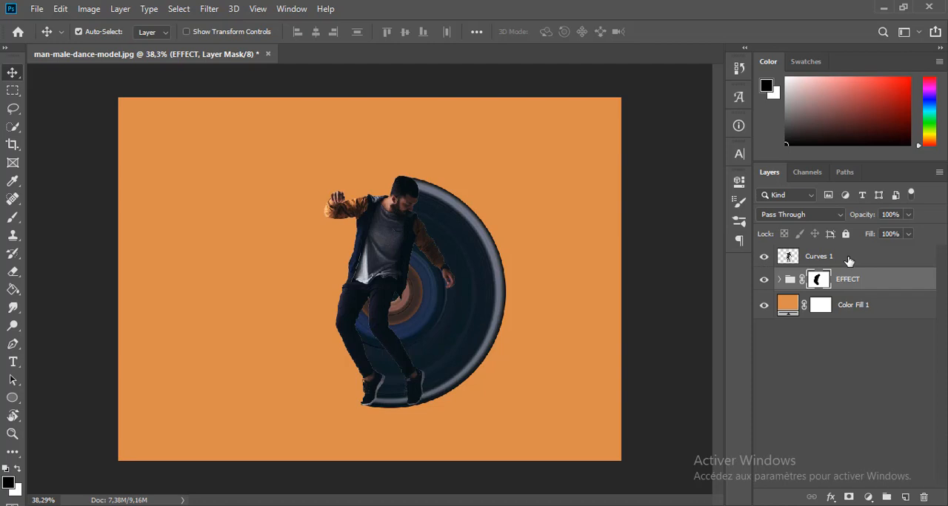
pyautogui.click(882, 283)
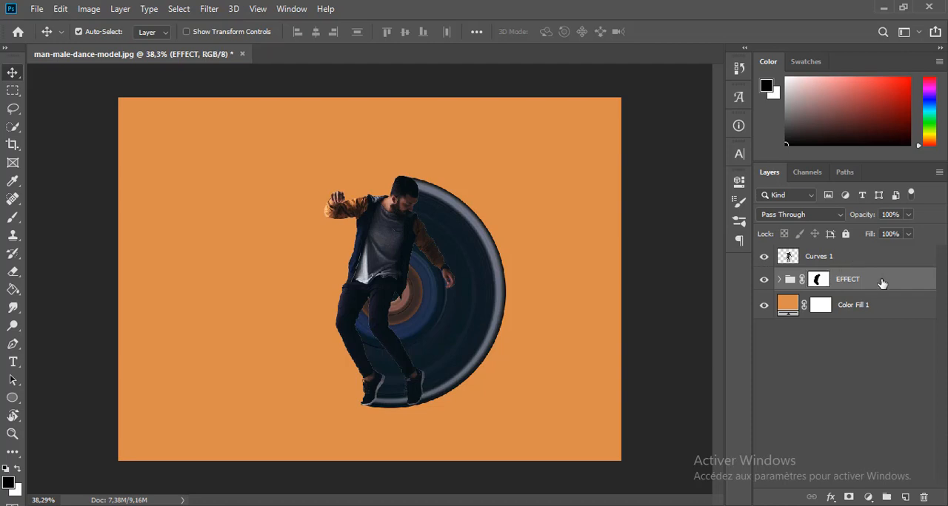
pyautogui.click(904, 497)
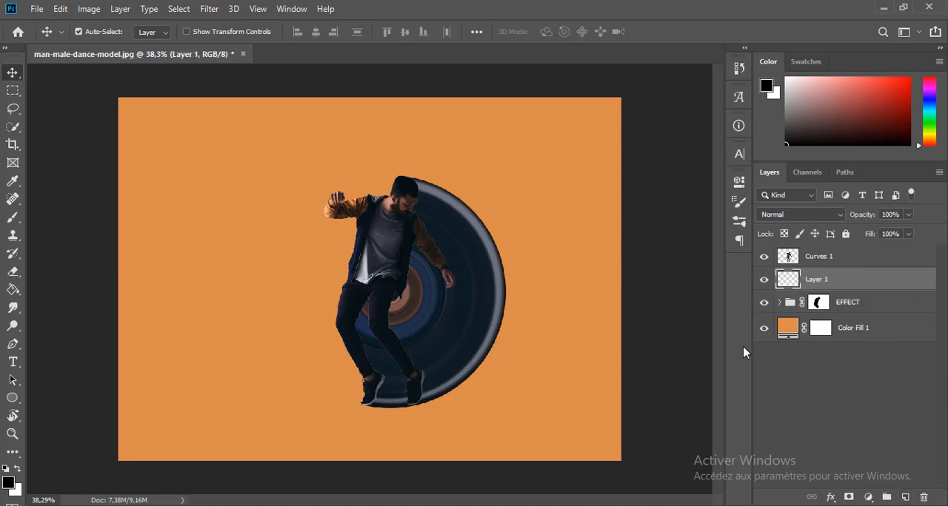
# Set up a soft round Brush (Arrondi flou) with a size of 73 px and 0% hardness.
pyautogui.click(13, 216)
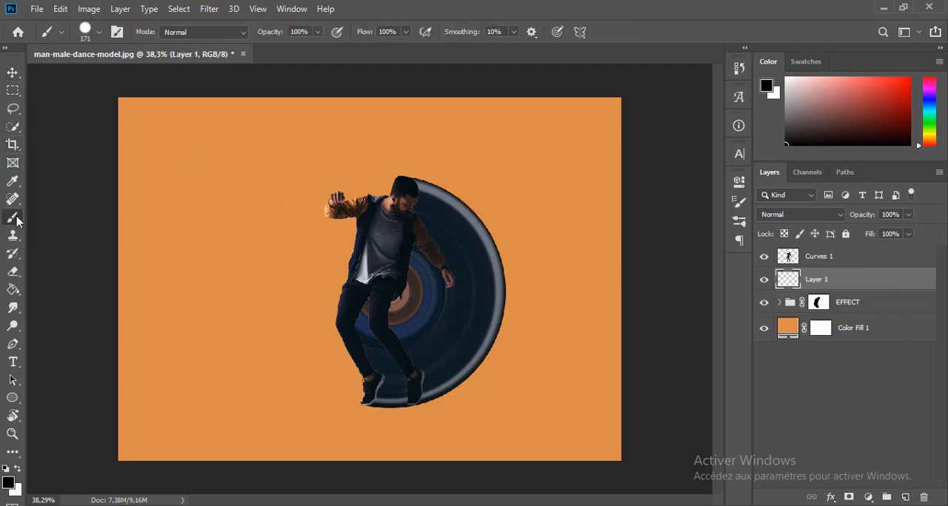
pyautogui.click(82, 33)
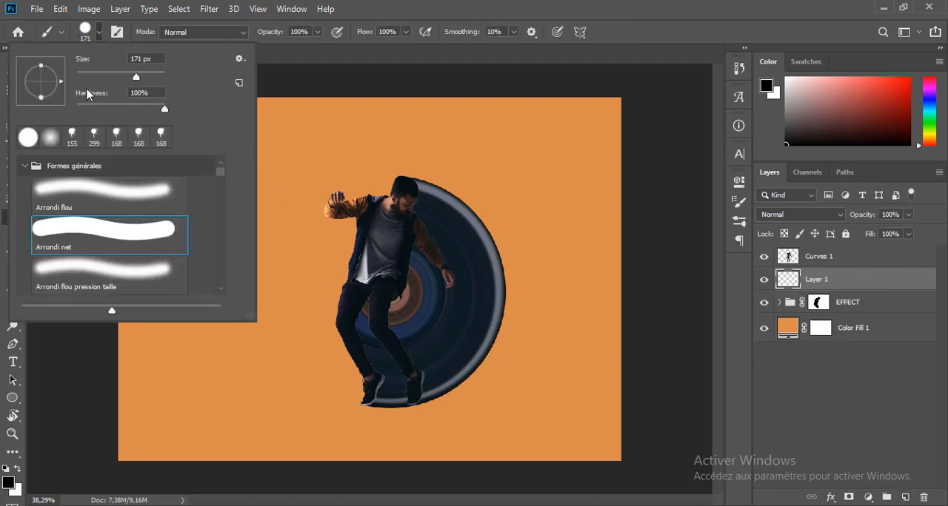
pyautogui.click(78, 200)
pyautogui.moveTo(124, 77); pyautogui.dragTo(113, 77)
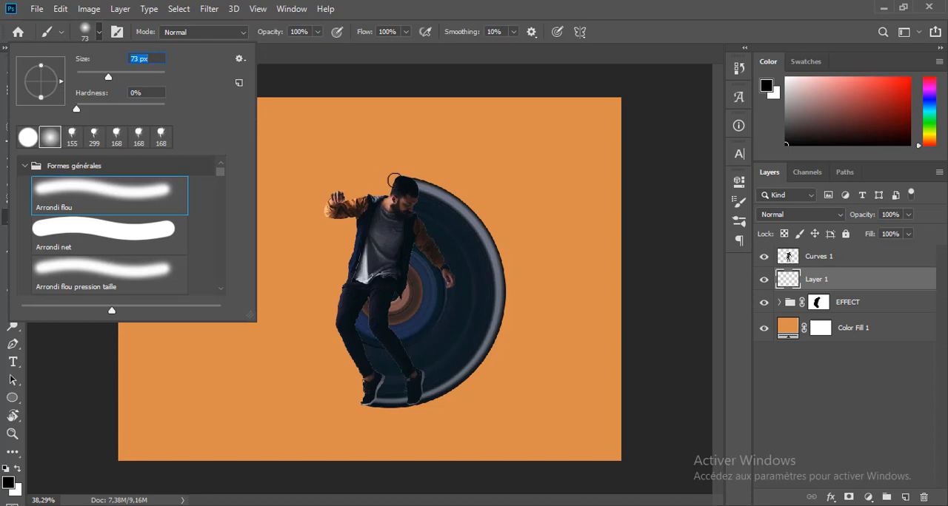
pyautogui.press('Return')
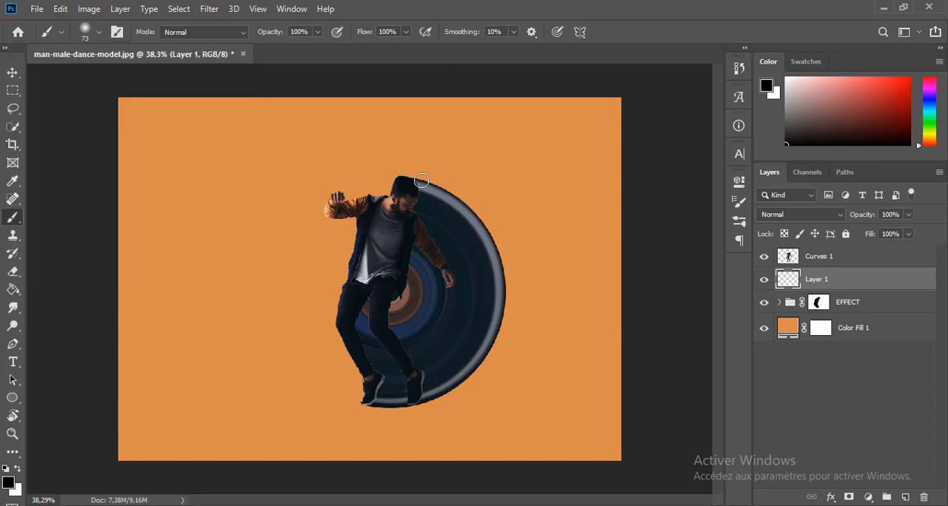
# Paint soft black shadows with a 55 px brush on Layer 1 along the man's head, arm, torso and legs over the rings.
pyautogui.click(6, 485)
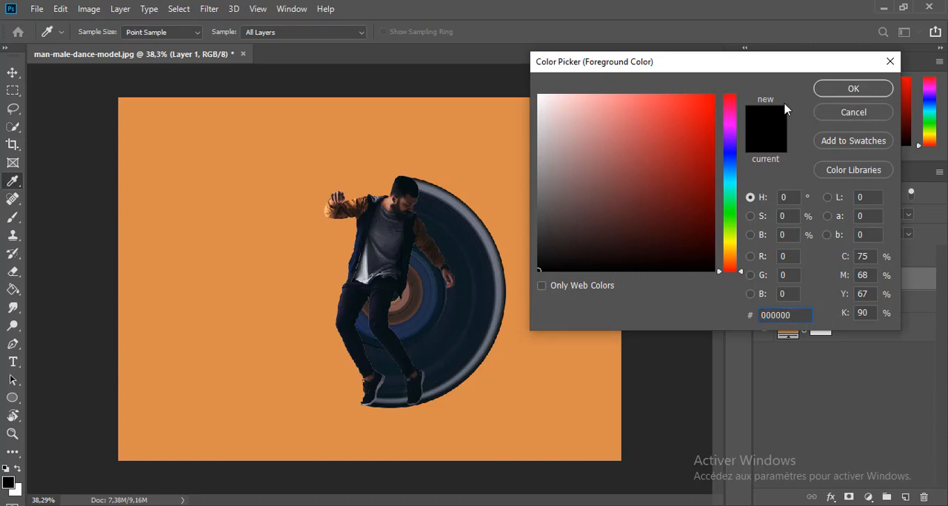
pyautogui.click(819, 91)
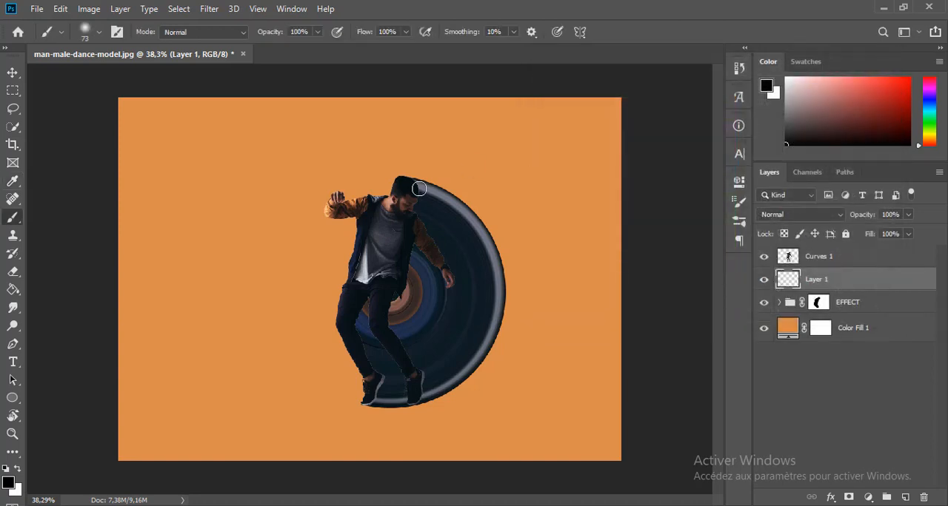
pyautogui.scroll(2, 419, 188)
pyautogui.scroll(-3, 420, 190)
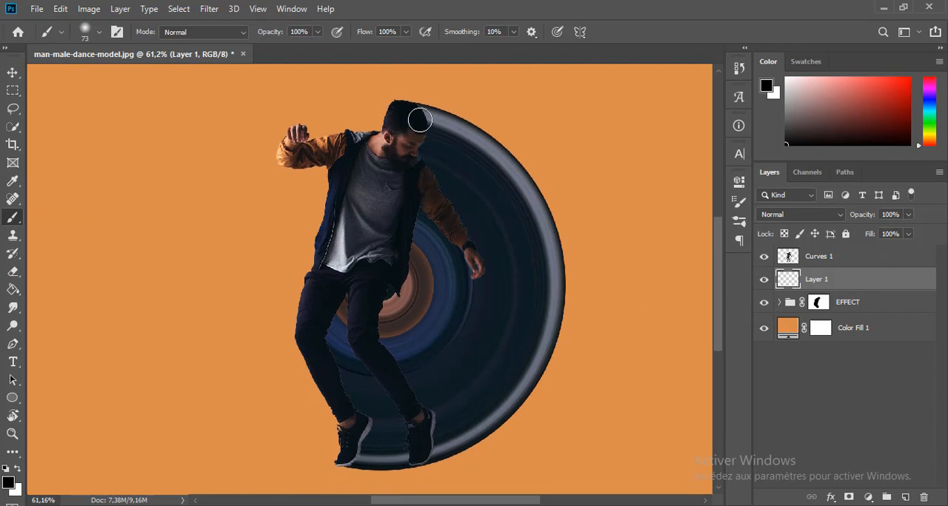
pyautogui.press('[')
pyautogui.press('[')
pyautogui.moveTo(422, 115)
pyautogui.mouseDown()
pyautogui.moveTo(416, 159)
pyautogui.moveTo(484, 277)
pyautogui.mouseUp()
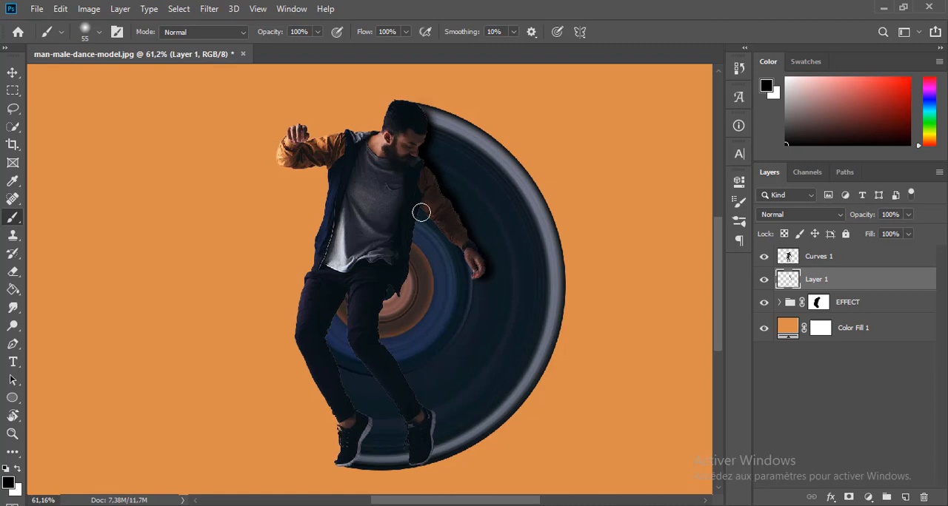
pyautogui.moveTo(421, 214)
pyautogui.mouseDown()
pyautogui.moveTo(409, 276)
pyautogui.moveTo(381, 307)
pyautogui.moveTo(380, 338)
pyautogui.moveTo(427, 419)
pyautogui.moveTo(426, 453)
pyautogui.mouseUp()
pyautogui.moveTo(338, 282)
pyautogui.mouseDown()
pyautogui.moveTo(342, 393)
pyautogui.moveTo(338, 383)
pyautogui.moveTo(371, 429)
pyautogui.moveTo(356, 465)
pyautogui.mouseUp()
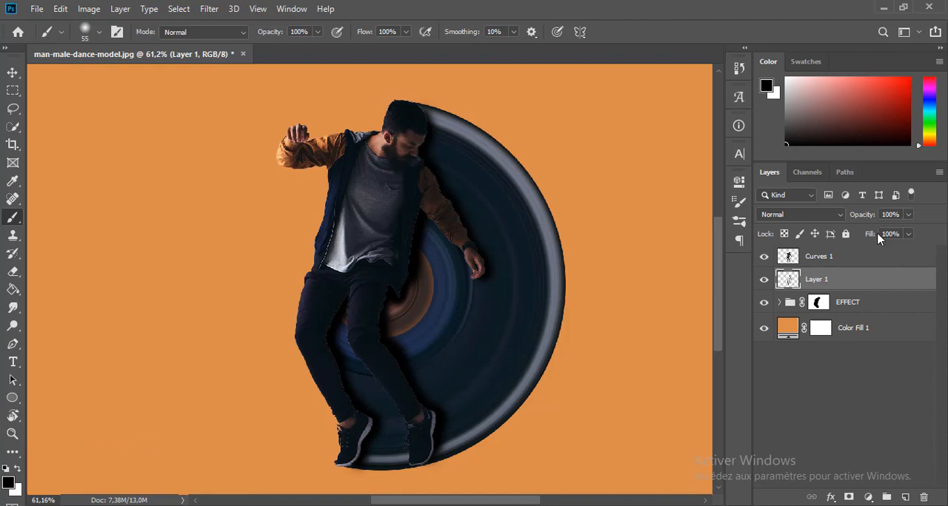
# Lower the opacity of the painted shadow layer, Layer 1, to 73%.
pyautogui.moveTo(866, 217); pyautogui.dragTo(862, 217)
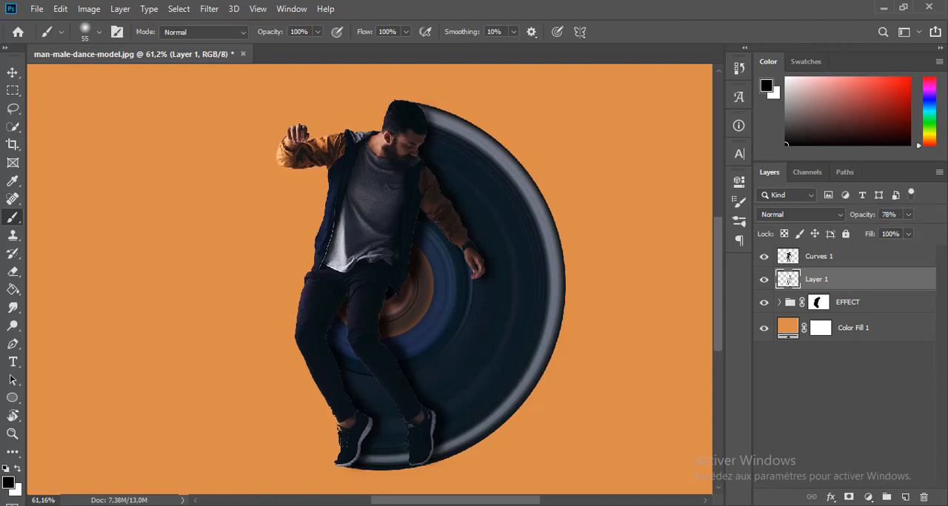
pyautogui.scroll(-7, 486, 315)
pyautogui.scroll(4, 448, 319)
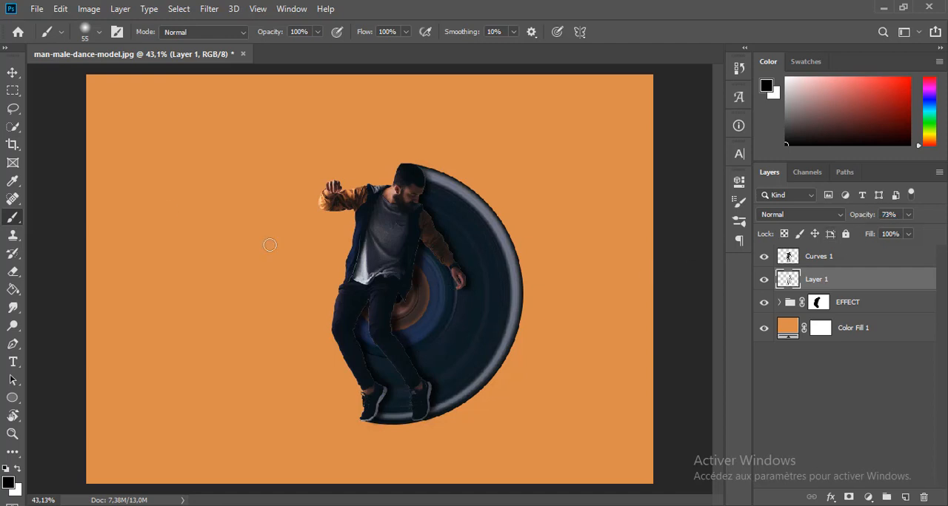
# Create a new empty layer directly above Color Fill 1, beneath the EFFECT group.
pyautogui.click(13, 73)
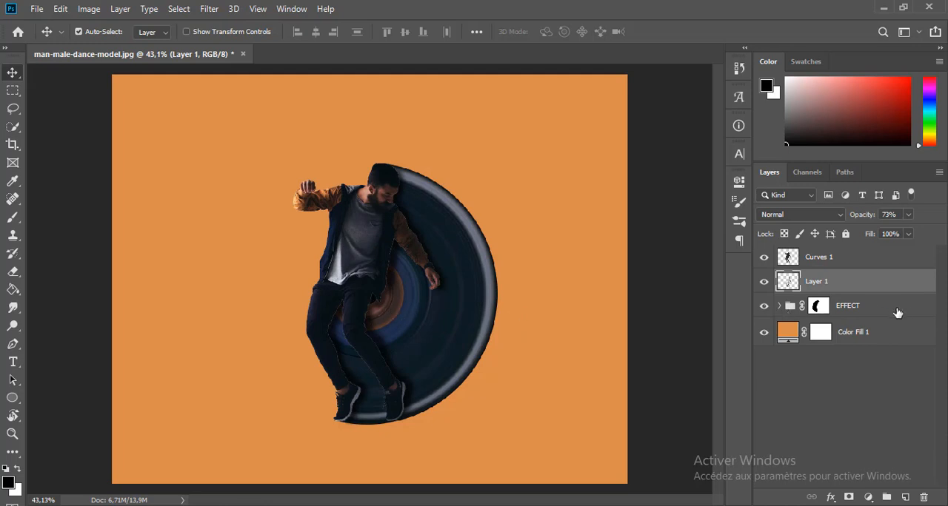
pyautogui.click(888, 338)
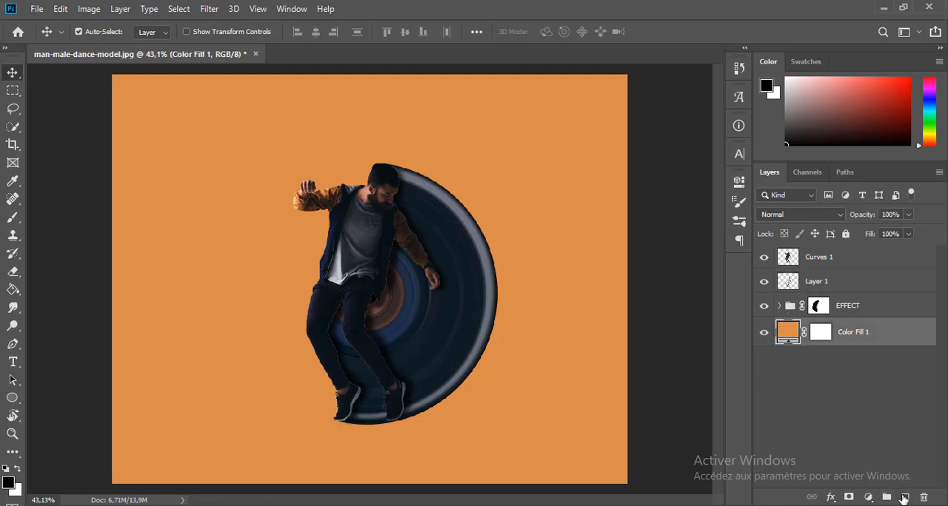
pyautogui.click(905, 498)
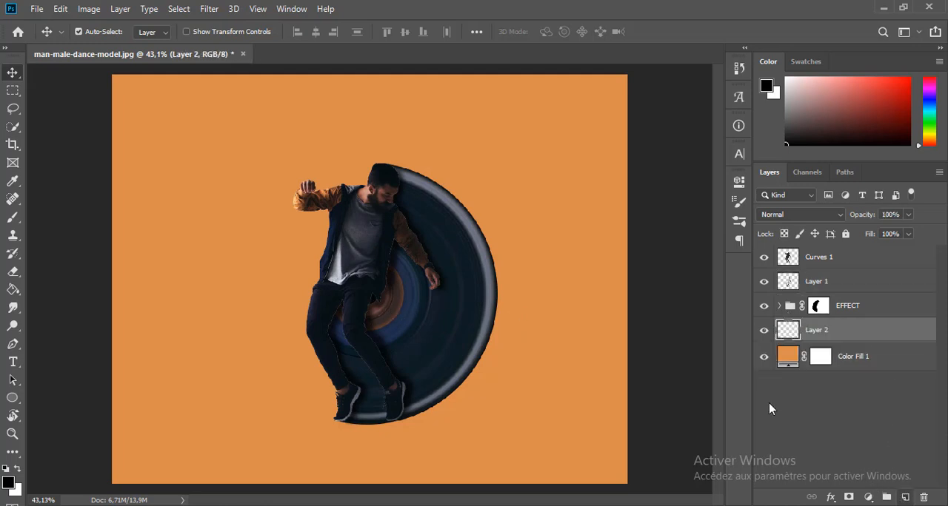
# Stamp one black dab on Layer 2 with a 124 px, 0% hardness soft round brush in the empty orange area.
pyautogui.click(12, 220)
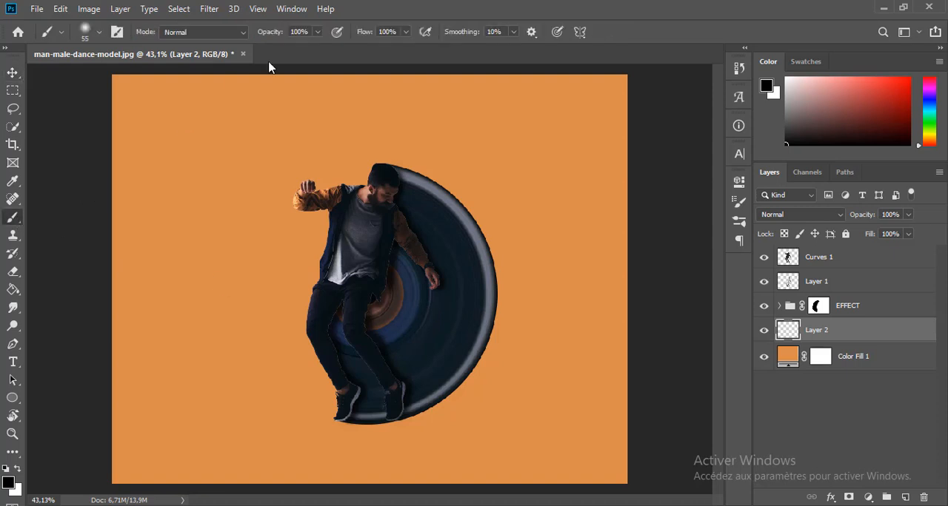
pyautogui.click(8, 483)
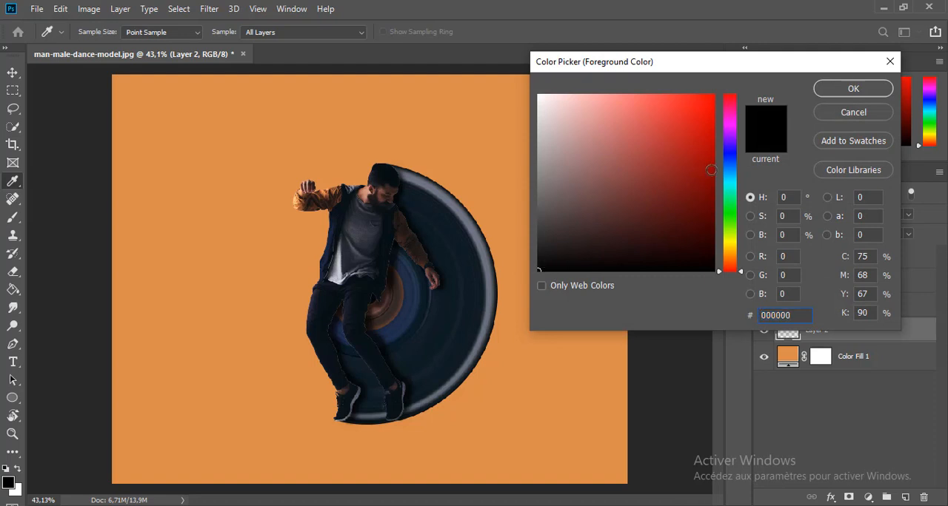
pyautogui.click(853, 89)
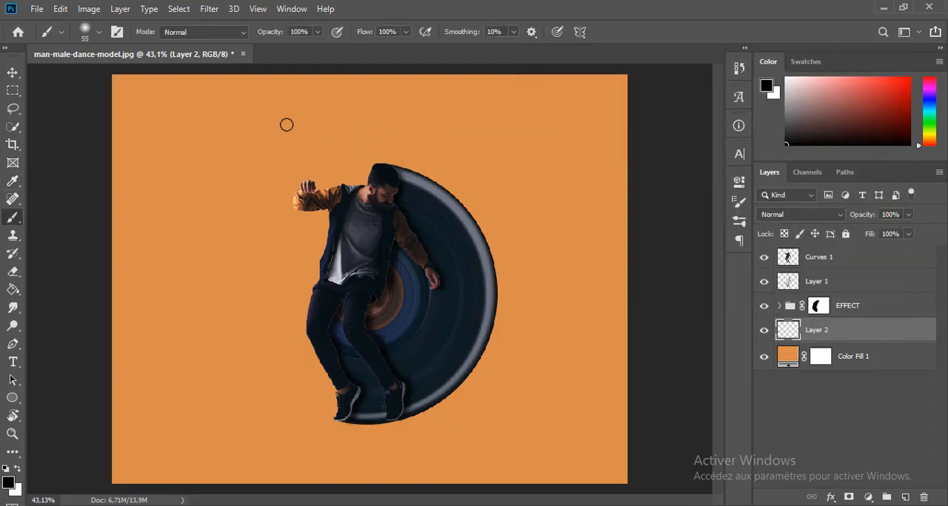
pyautogui.rightClick(289, 147)
pyautogui.click(413, 180)
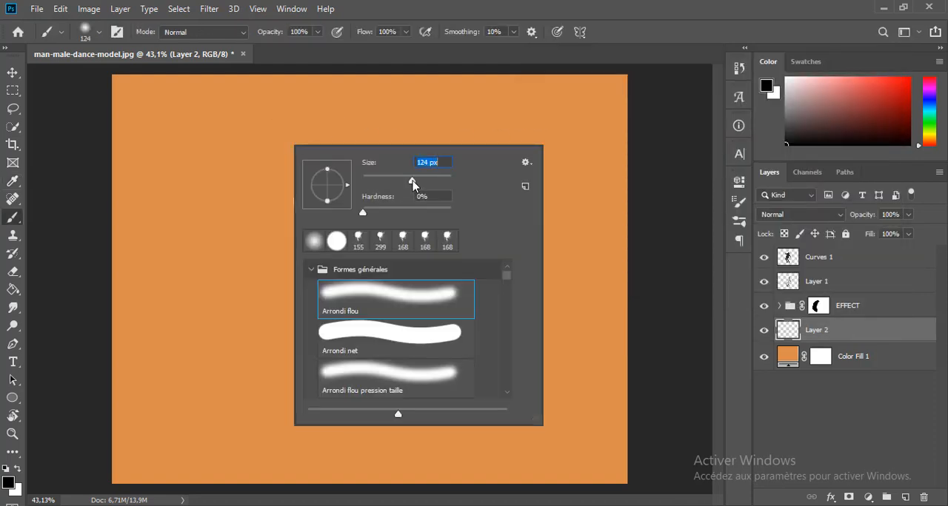
pyautogui.press('Return')
pyautogui.click(198, 152)
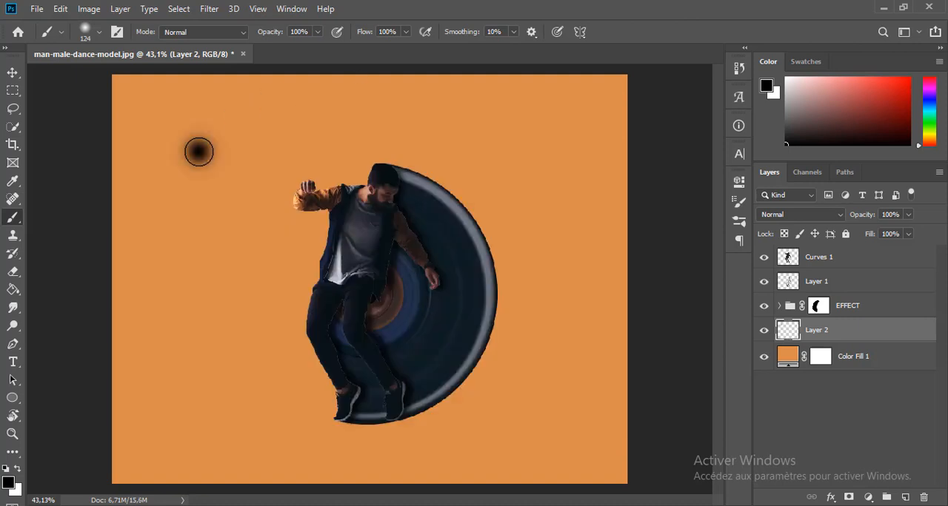
# Transform the black dab into a flat, wide ground shadow and place it just beneath the man's feet.
pyautogui.hotkey('ctrl', 't')
pyautogui.moveTo(198, 177)
pyautogui.mouseDown()
pyautogui.moveTo(199, 142)
pyautogui.moveTo(271, 132)
pyautogui.mouseUp()
pyautogui.moveTo(217, 144)
pyautogui.mouseDown()
pyautogui.moveTo(279, 227)
pyautogui.moveTo(374, 438)
pyautogui.moveTo(381, 433)
pyautogui.mouseUp()
pyautogui.moveTo(318, 422); pyautogui.dragTo(265, 422)
pyautogui.moveTo(420, 422); pyautogui.dragTo(507, 422)
pyautogui.moveTo(266, 428); pyautogui.dragTo(243, 427)
pyautogui.press('Return')
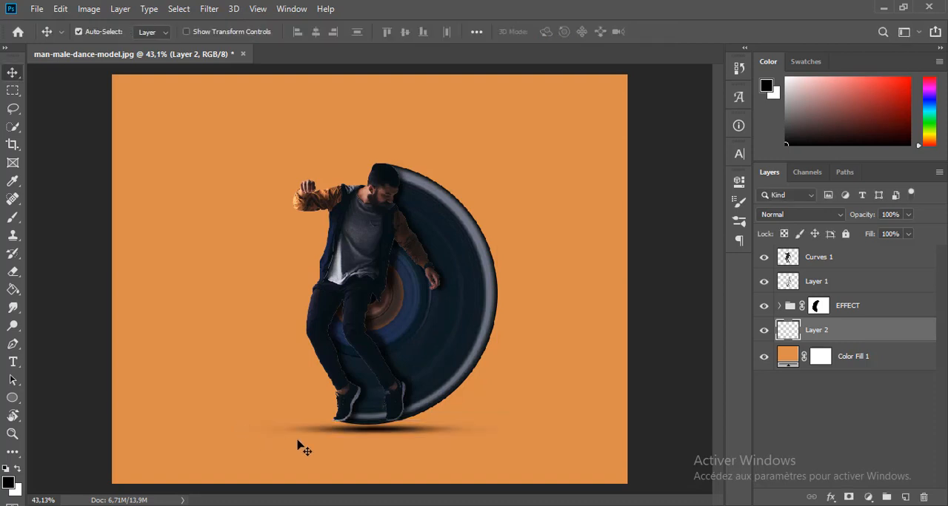
# Nudge the ground shadow slightly lower and set its layer opacity to 84%.
pyautogui.moveTo(372, 436); pyautogui.dragTo(385, 438)
pyautogui.hotkey('ctrl', 't')
pyautogui.press('8')
pyautogui.press('1')
pyautogui.press('Return')
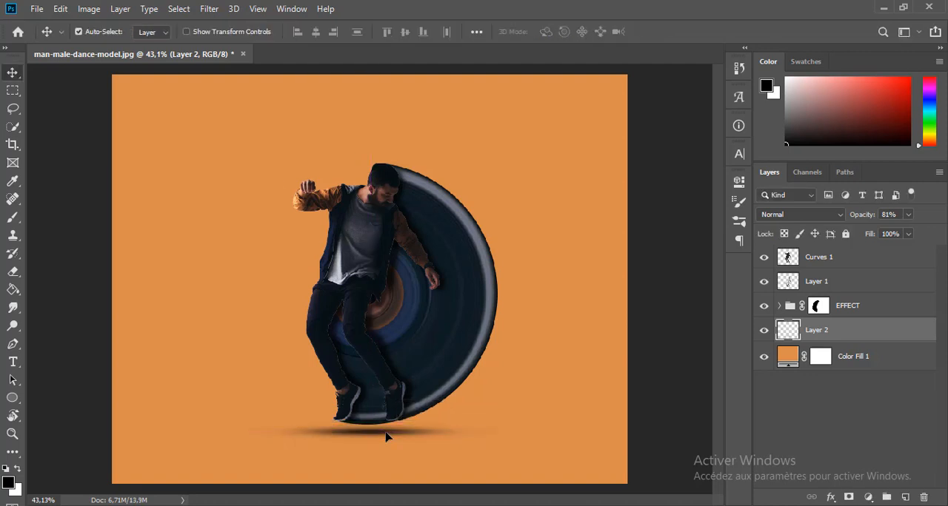
pyautogui.moveTo(867, 216); pyautogui.dragTo(874, 215)
# Stretch the ground shadow slightly wider on both sides with Free Transform.
pyautogui.hotkey('ctrl', 't')
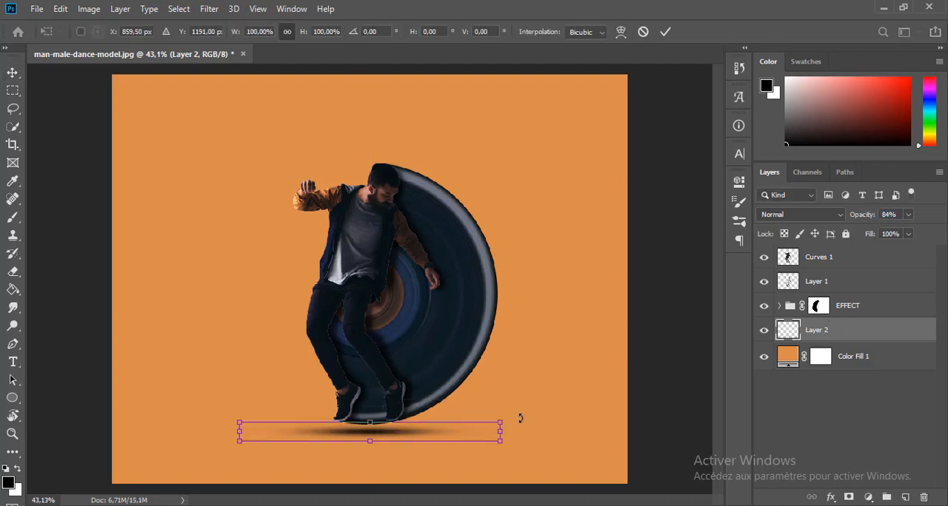
pyautogui.moveTo(501, 435); pyautogui.dragTo(507, 435)
pyautogui.moveTo(239, 434); pyautogui.dragTo(234, 434)
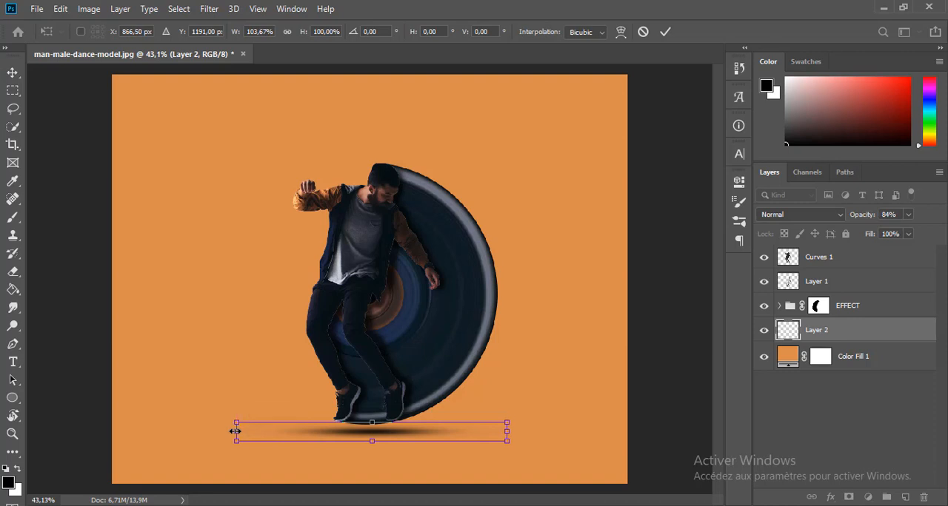
pyautogui.press('Return')
# Extend the canvas with the Crop tool to add more orange space on the left side of the man.
pyautogui.click(853, 356)
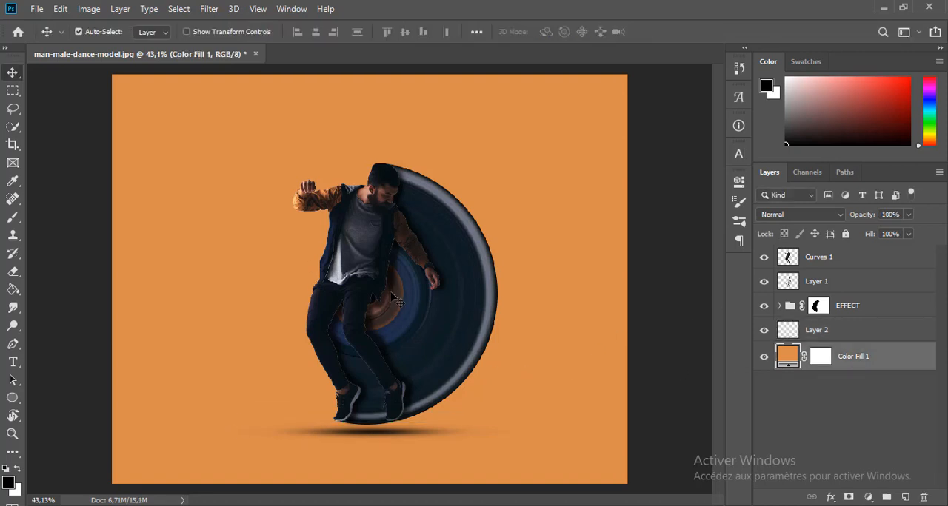
pyautogui.press('c')
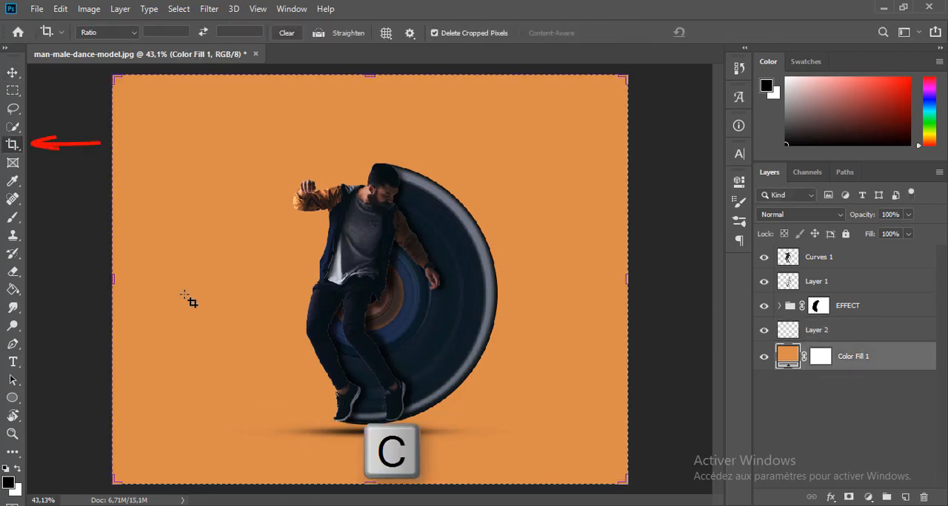
pyautogui.moveTo(112, 284); pyautogui.dragTo(58, 280)
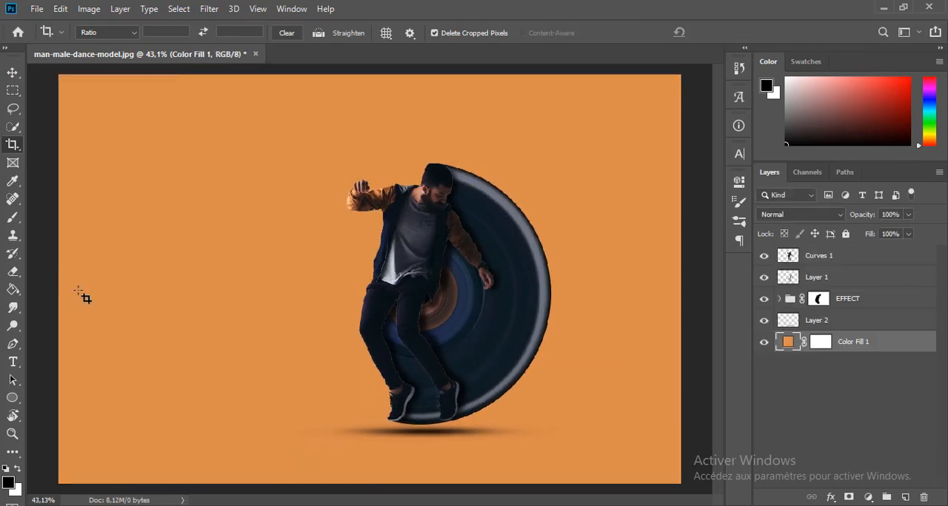
# Crop the canvas above and below the man and on its right side, to a width of about 25.29 in.
pyautogui.moveTo(372, 487); pyautogui.dragTo(371, 469)
pyautogui.moveTo(368, 87); pyautogui.dragTo(370, 117)
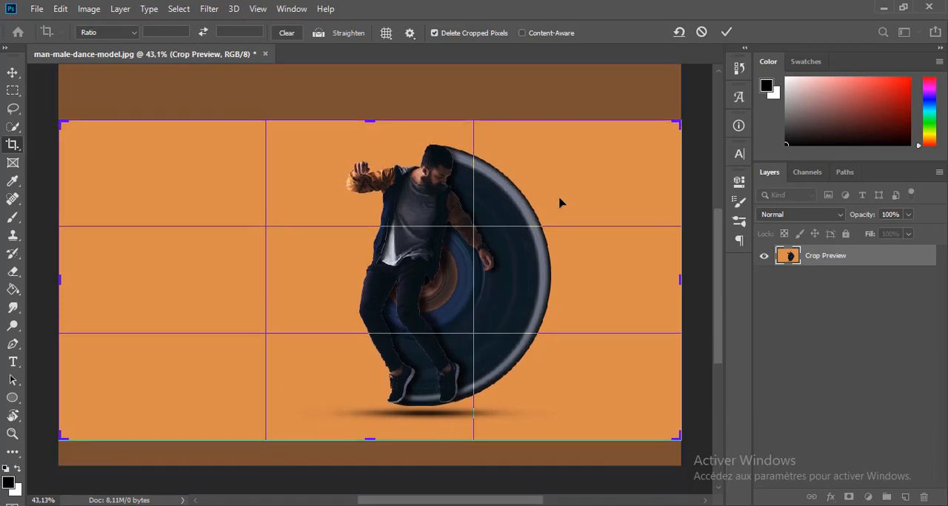
pyautogui.moveTo(679, 277); pyautogui.dragTo(641, 274)
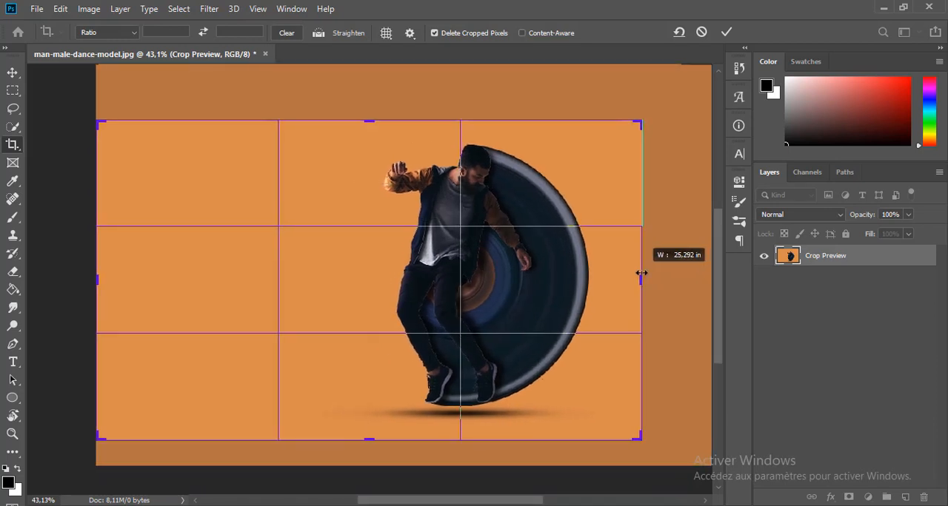
pyautogui.press('Return')
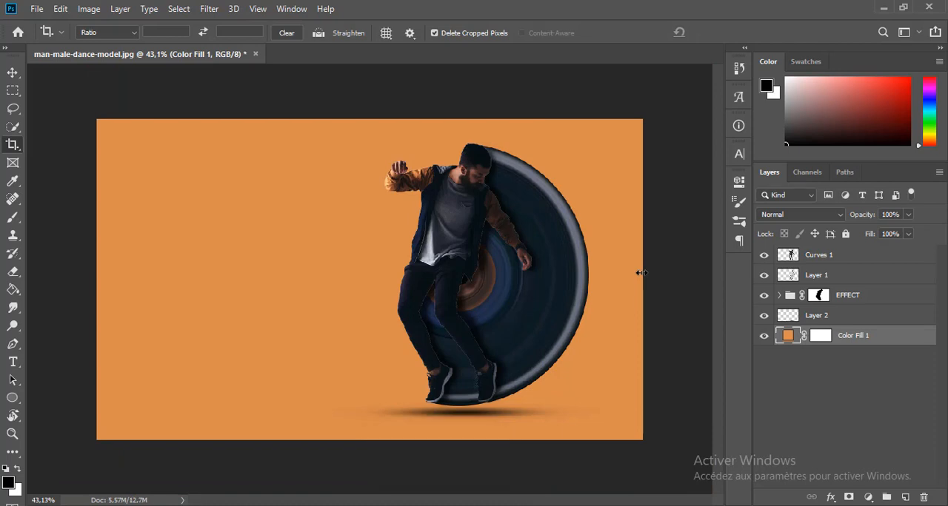
# Add the text "Circular Streach Effect" in black 16,57 pt Rockwell Extra Bold above Color Fill 1, beside the man.
pyautogui.click(13, 73)
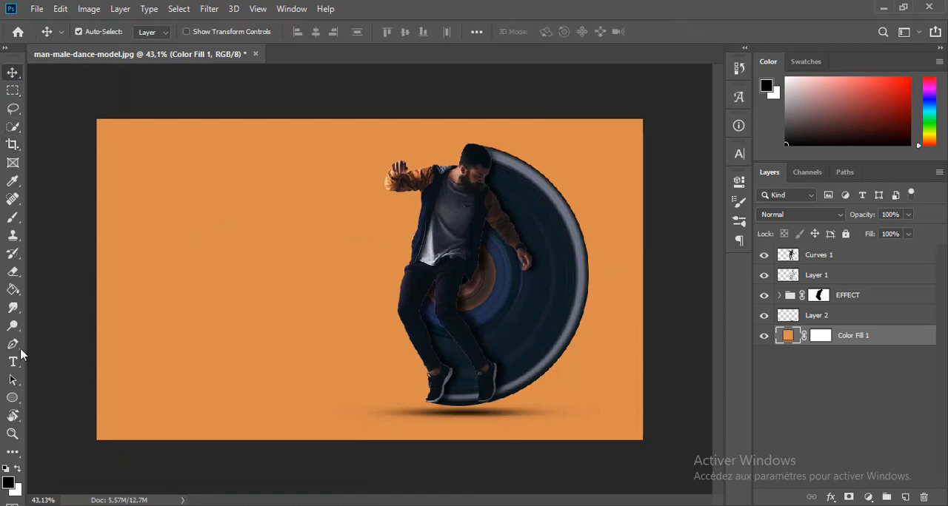
pyautogui.press('t')
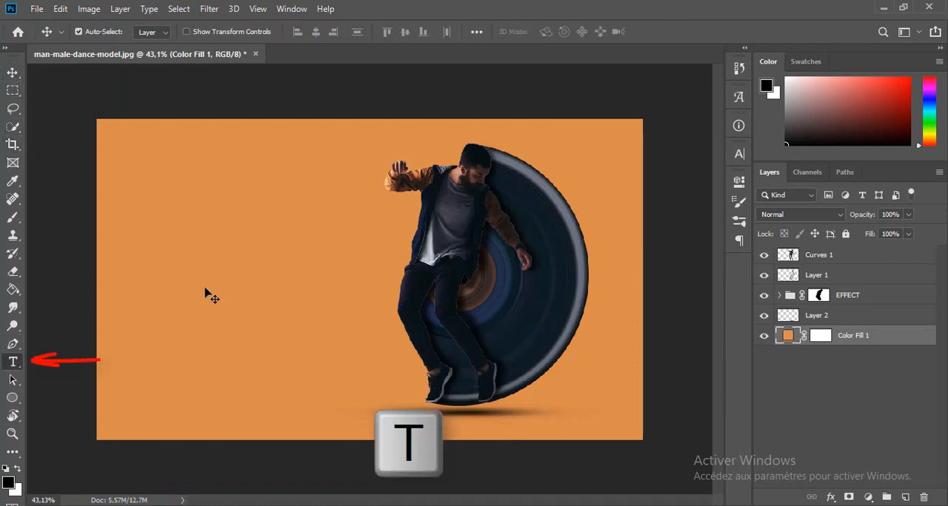
pyautogui.click(197, 240)
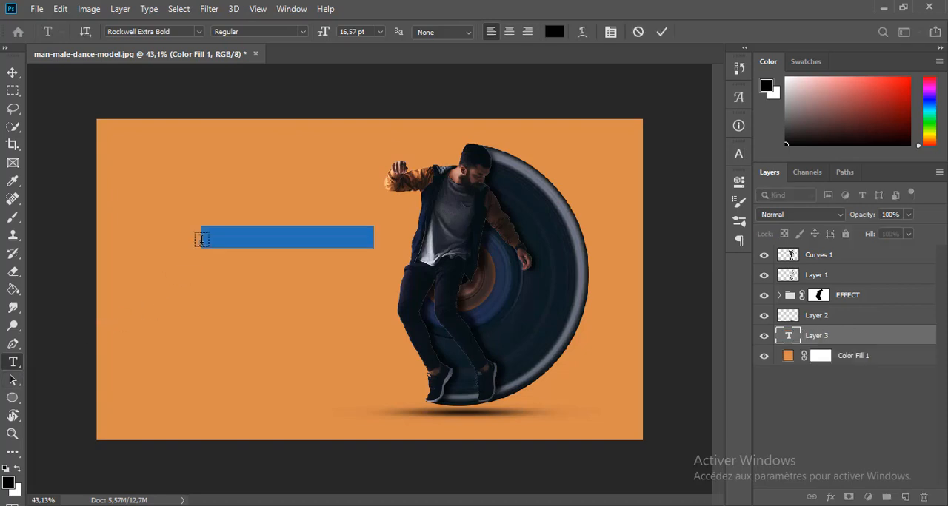
pyautogui.write('Circular Stream')
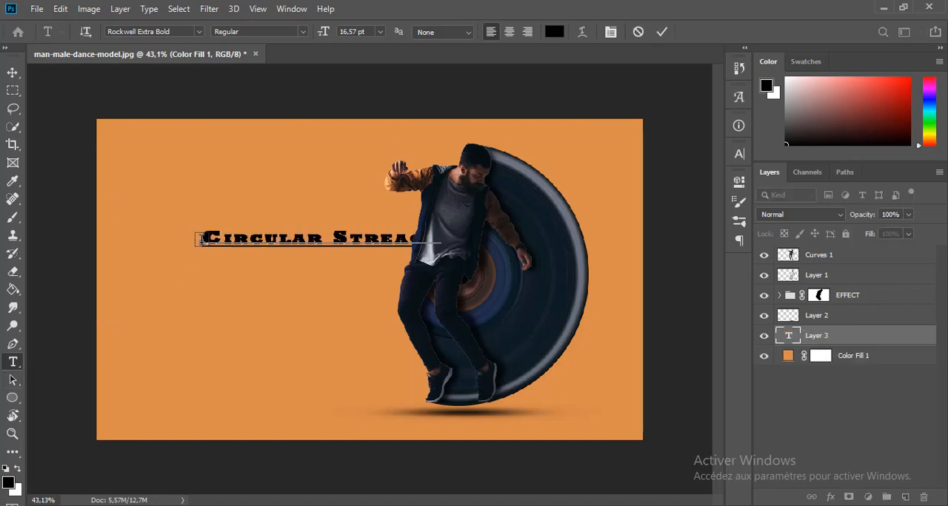
pyautogui.click(662, 31)
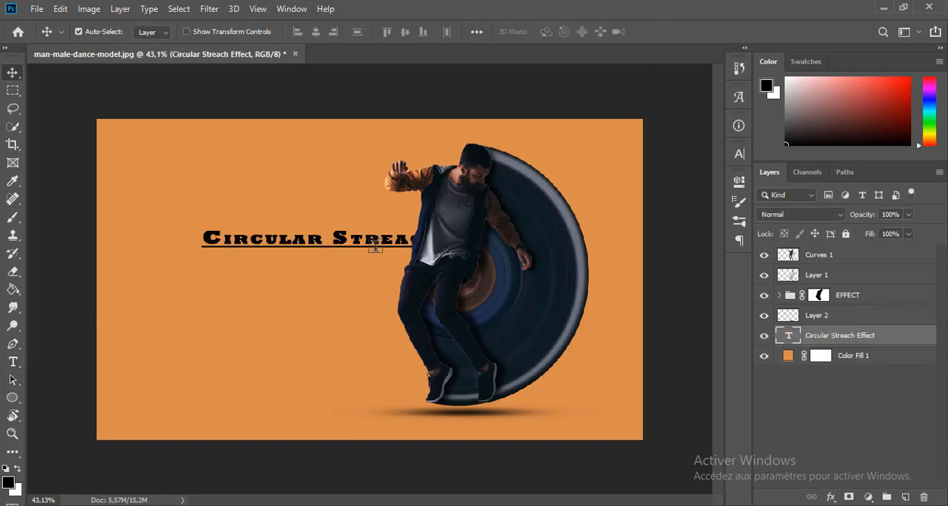
# Scale down the "Circular Streach Effect" text and position it fully in the orange space left of the man.
pyautogui.hotkey('ctrl', 't')
pyautogui.moveTo(461, 235); pyautogui.dragTo(400, 231)
pyautogui.click(664, 31)
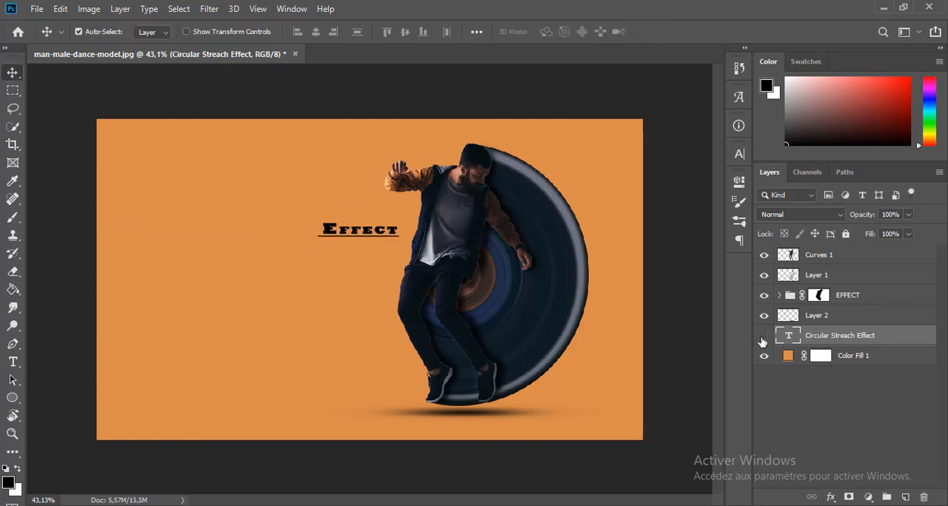
pyautogui.click(763, 337)
pyautogui.click(763, 337)
pyautogui.moveTo(283, 231); pyautogui.dragTo(279, 262)
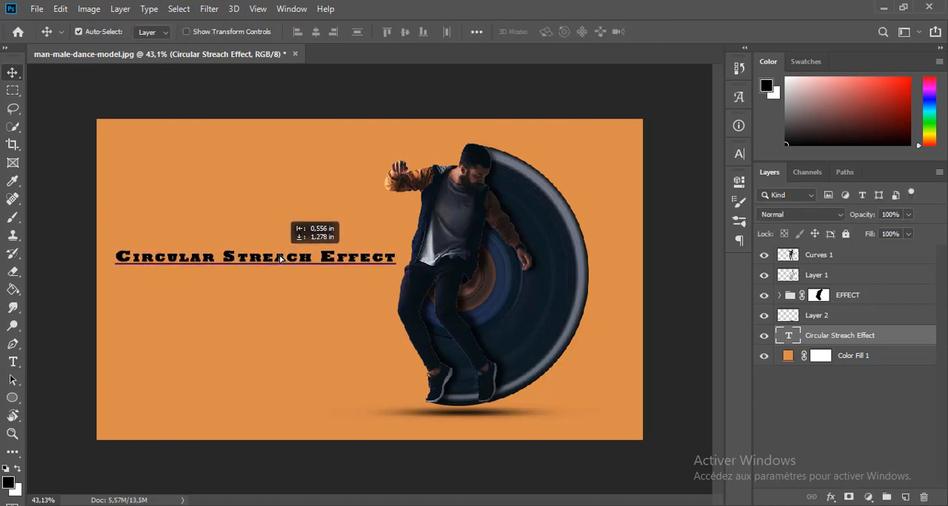
# Add the channel name as a second black Rockwell Extra Bold text line above the "Circular Streach Effect" title.
pyautogui.click(12, 362)
pyautogui.click(245, 231)
pyautogui.write('BADREDDI')
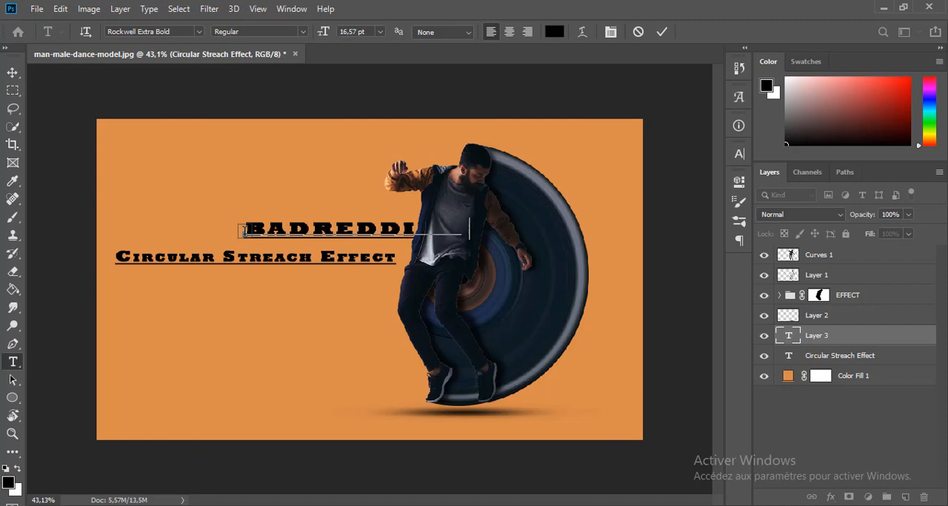
pyautogui.click(661, 32)
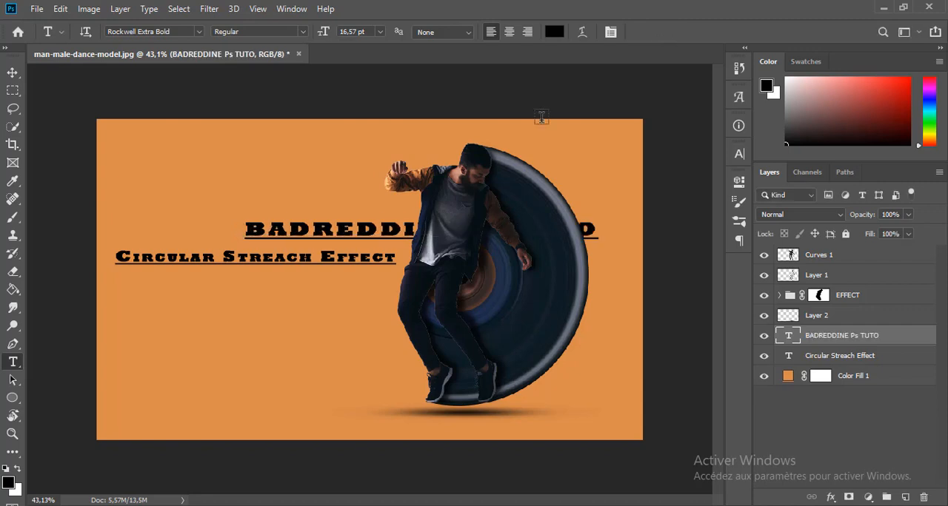
# Move the channel name text left above the "Circular Streach Effect" title and scale it down to about 63%.
pyautogui.press('v')
pyautogui.moveTo(376, 240); pyautogui.dragTo(235, 240)
pyautogui.moveTo(106, 233); pyautogui.dragTo(148, 233)
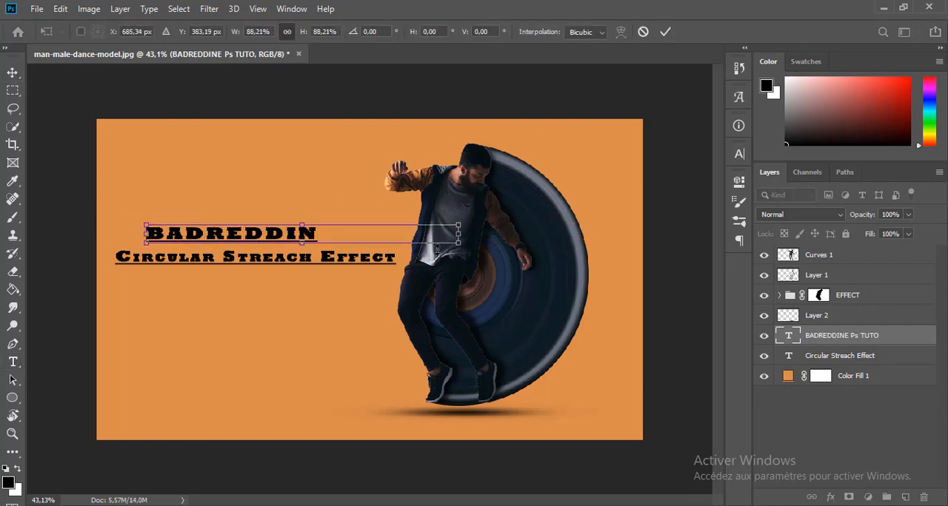
pyautogui.moveTo(456, 234); pyautogui.dragTo(380, 234)
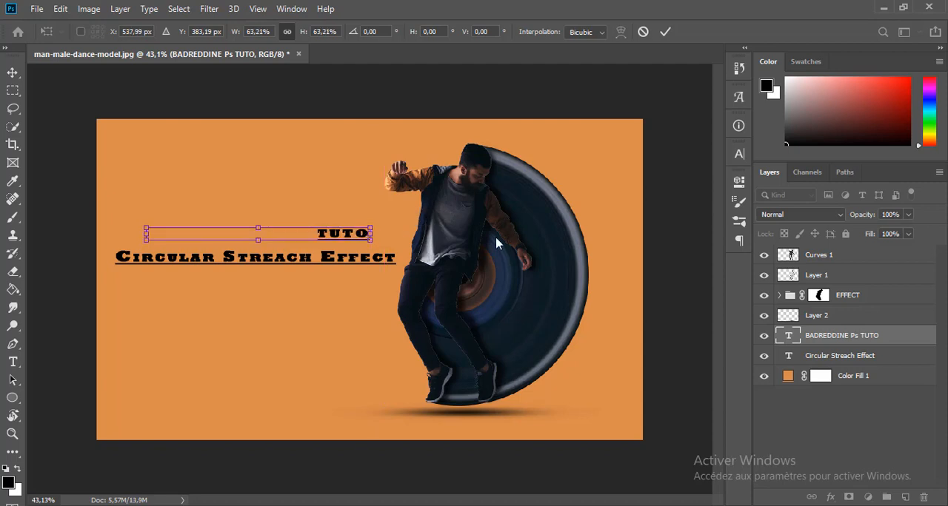
pyautogui.press('Return')
# Remove the underline from the space between the first two words of the channel name text.
pyautogui.click(739, 154)
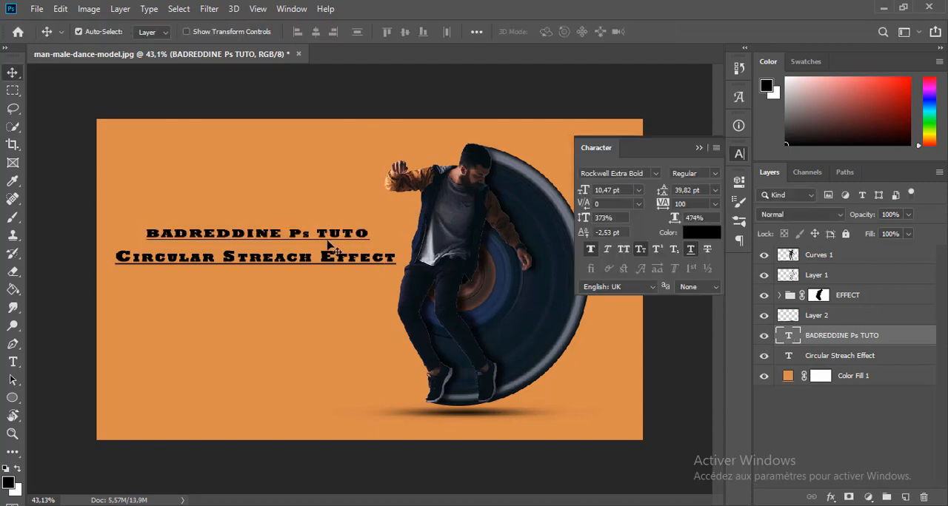
pyautogui.press('t')
pyautogui.moveTo(318, 234); pyautogui.dragTo(282, 233)
pyautogui.click(690, 250)
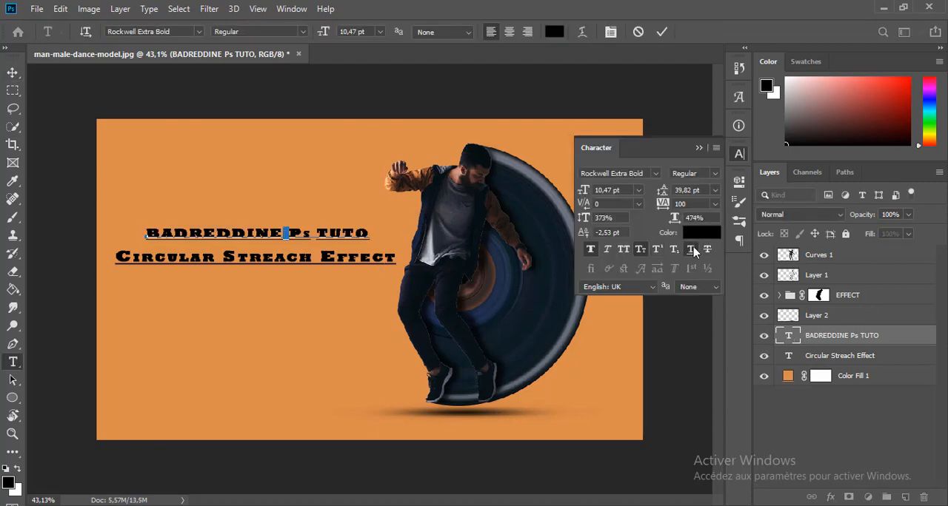
pyautogui.click(662, 32)
# Remove the underline from both spaces between the words of the "Circular Streach Effect" title.
pyautogui.moveTo(322, 260); pyautogui.dragTo(311, 257)
pyautogui.click(691, 250)
pyautogui.moveTo(223, 257); pyautogui.dragTo(214, 257)
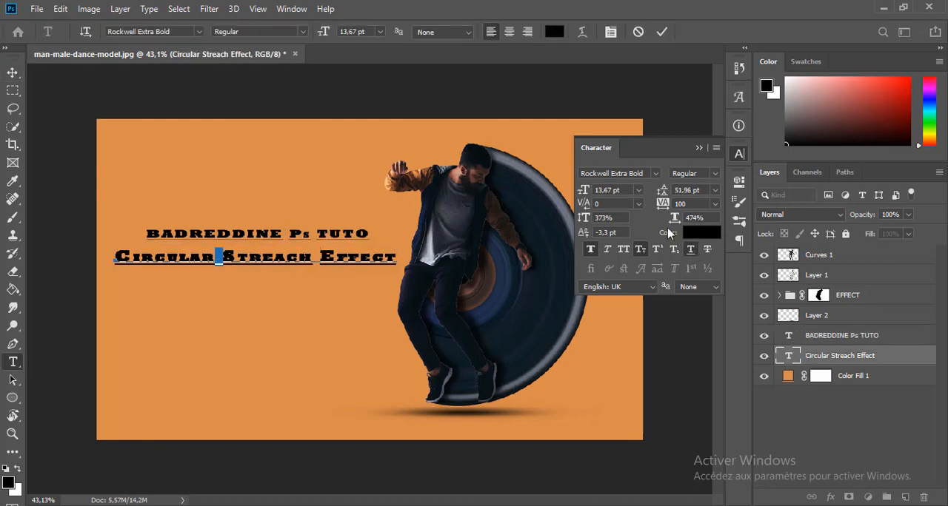
pyautogui.click(690, 250)
pyautogui.click(662, 32)
pyautogui.click(699, 148)
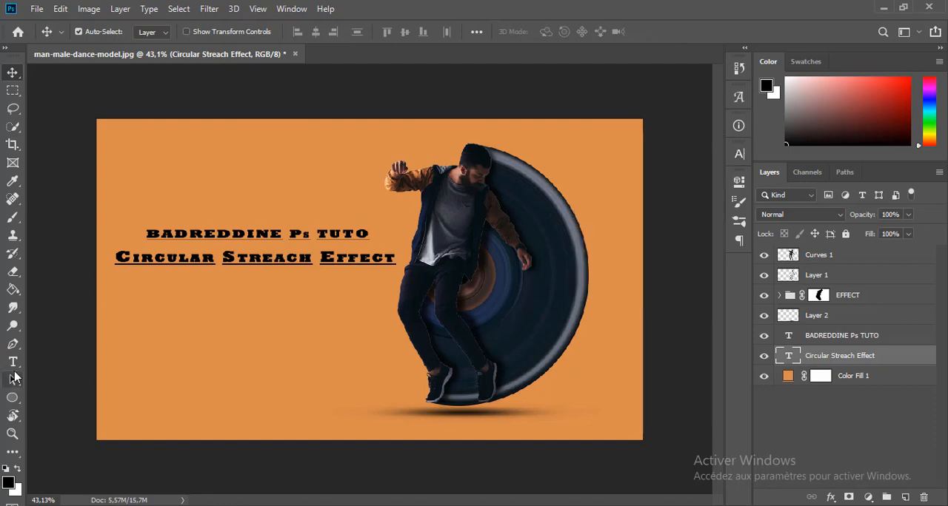
# Add the text "PhotoShop Tutorial" in black Rockwell Extra Bold below the "Circular Streach Effect" title.
pyautogui.click(241, 288)
pyautogui.write('PhotoSho')
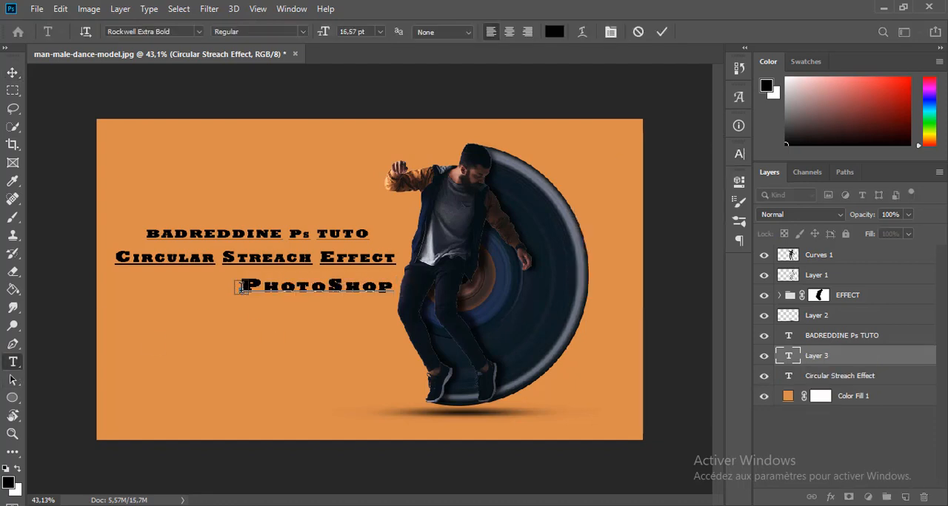
pyautogui.write('p')
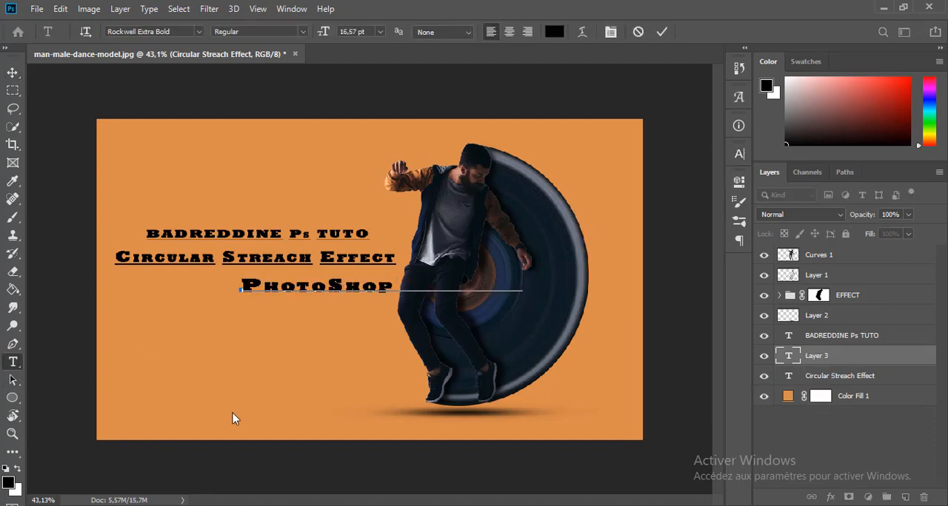
pyautogui.click(662, 32)
# Scale the "PhotoShop Tutorial" text down to about 10.35 in wide and center it beneath the title, matching the channel name's width.
pyautogui.hotkey('ctrl', 't')
pyautogui.moveTo(372, 292); pyautogui.dragTo(246, 285)
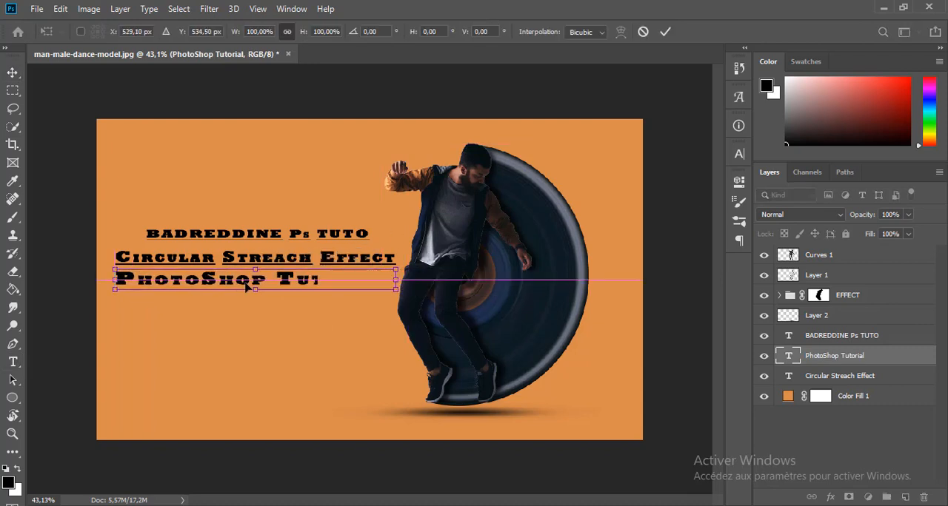
pyautogui.moveTo(395, 281); pyautogui.dragTo(378, 281)
pyautogui.click(769, 355)
pyautogui.moveTo(274, 282); pyautogui.dragTo(284, 285)
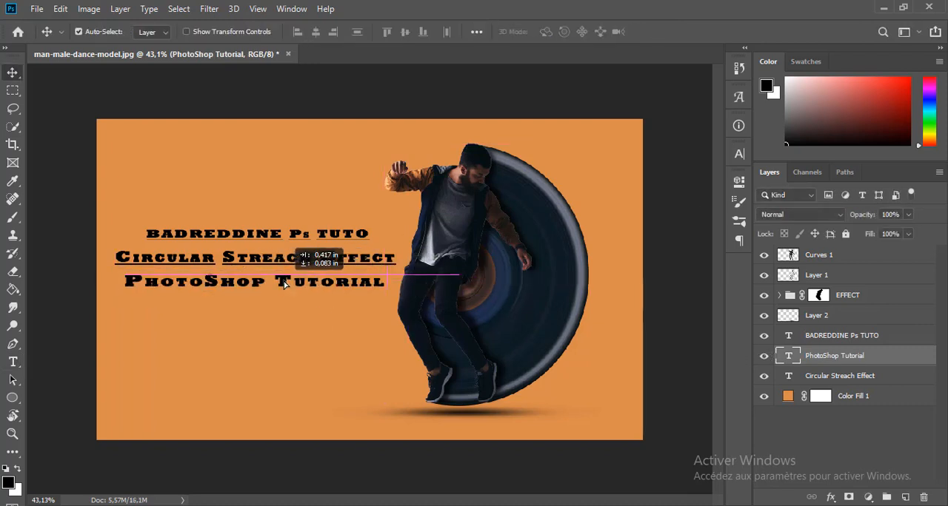
pyautogui.hotkey('ctrl', 't')
pyautogui.moveTo(124, 282); pyautogui.dragTo(146, 281)
pyautogui.moveTo(388, 281); pyautogui.dragTo(369, 282)
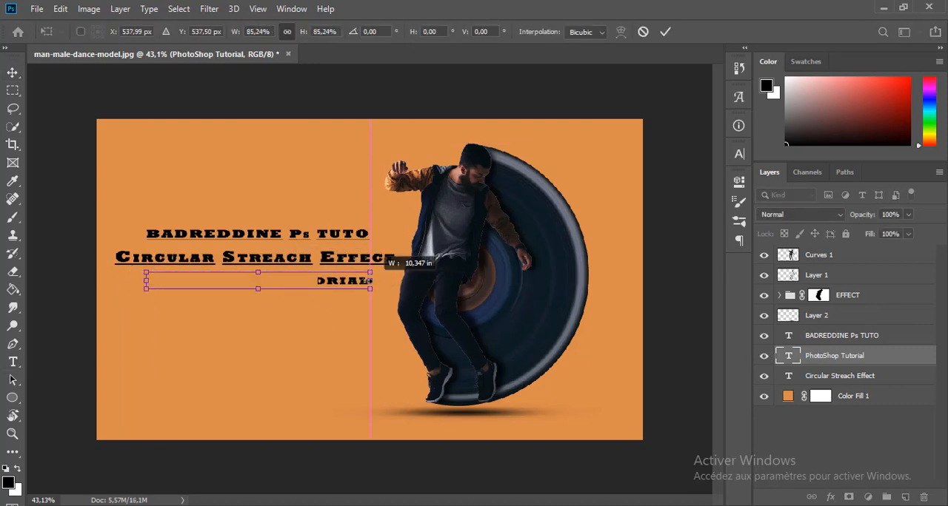
pyautogui.press('Escape')
# Change the "Circular Streach Effect" title's text color to white (#ffffff).
pyautogui.click(815, 376)
pyautogui.click(739, 156)
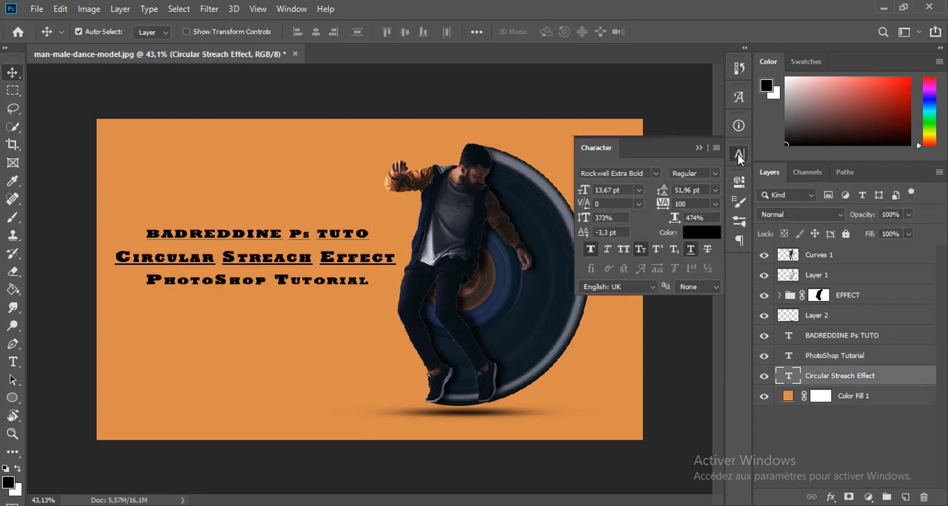
pyautogui.click(701, 232)
pyautogui.moveTo(692, 235)
pyautogui.mouseDown()
pyautogui.moveTo(546, 185)
pyautogui.moveTo(539, 96)
pyautogui.mouseUp()
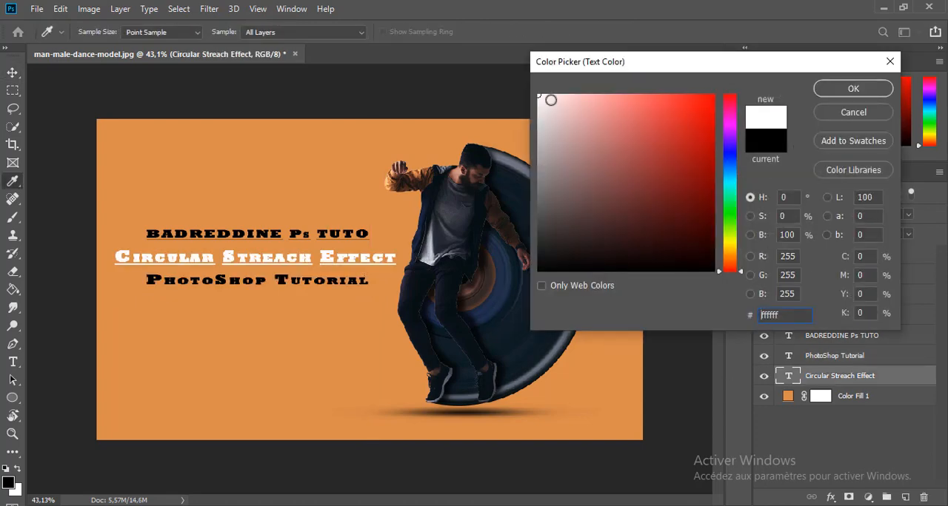
pyautogui.click(852, 93)
# Move the channel name text down closer to the title and recolor it dark navy blue, starting from a color sampled from the man's jacket.
pyautogui.moveTo(323, 236); pyautogui.dragTo(324, 244)
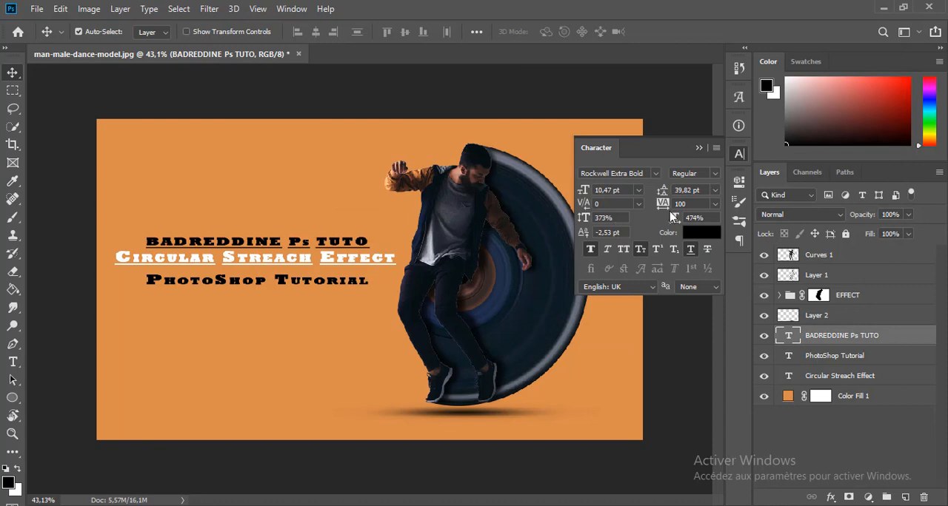
pyautogui.click(693, 235)
pyautogui.moveTo(652, 182); pyautogui.dragTo(745, 81)
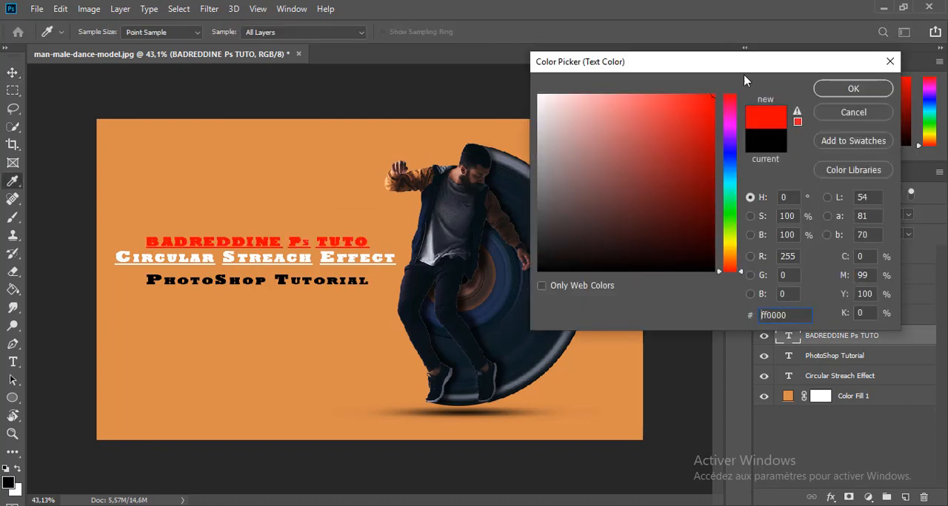
pyautogui.moveTo(432, 252); pyautogui.dragTo(430, 178)
pyautogui.moveTo(629, 225); pyautogui.dragTo(689, 172)
pyautogui.click(482, 215)
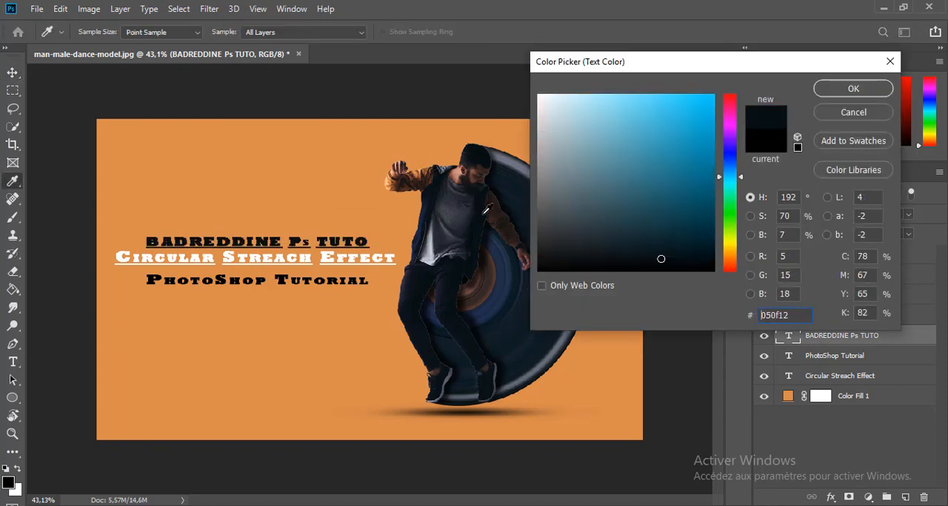
pyautogui.click(418, 236)
pyautogui.moveTo(651, 232); pyautogui.dragTo(697, 231)
pyautogui.click(853, 88)
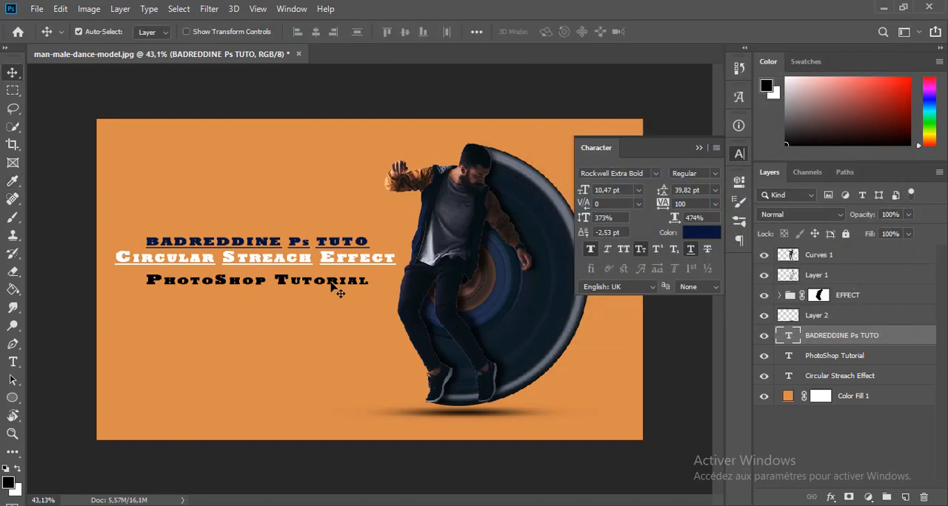
# Recolor the "PhotoShop Tutorial" text to #091215 sampled from the man's shoe and move it up closer to the title.
pyautogui.click(334, 290)
pyautogui.click(692, 236)
pyautogui.click(460, 270)
pyautogui.click(413, 294)
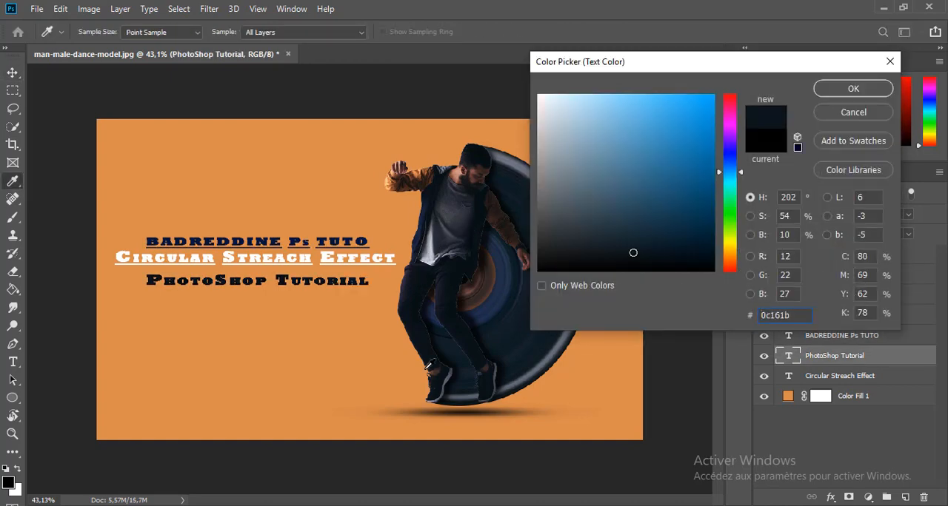
pyautogui.click(436, 373)
pyautogui.click(449, 380)
pyautogui.click(441, 376)
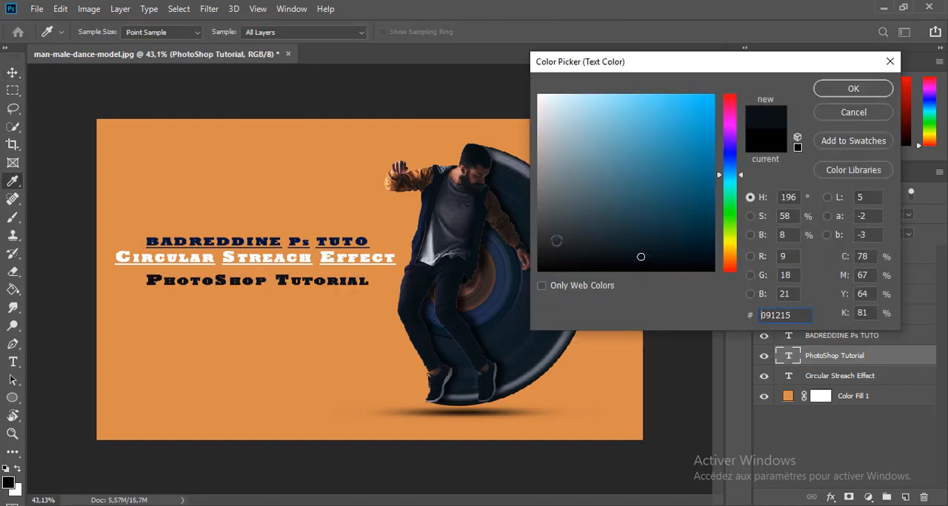
pyautogui.click(831, 90)
pyautogui.press('v')
pyautogui.moveTo(337, 285); pyautogui.dragTo(335, 280)
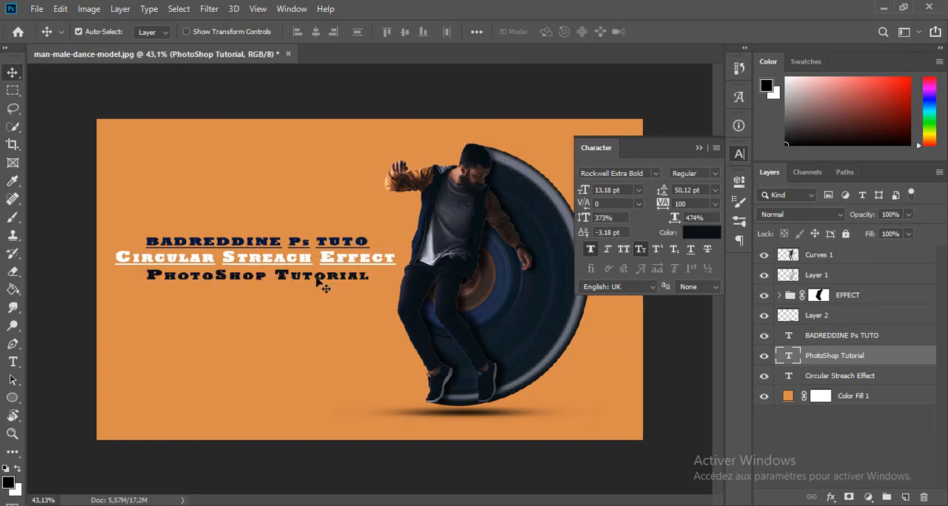
# Underline the letters "P" and "S" of "PhotoShop" and the whole word "Tutorial" in the bottom text line.
pyautogui.doubleClick(324, 279)
pyautogui.moveTo(276, 275); pyautogui.dragTo(288, 276)
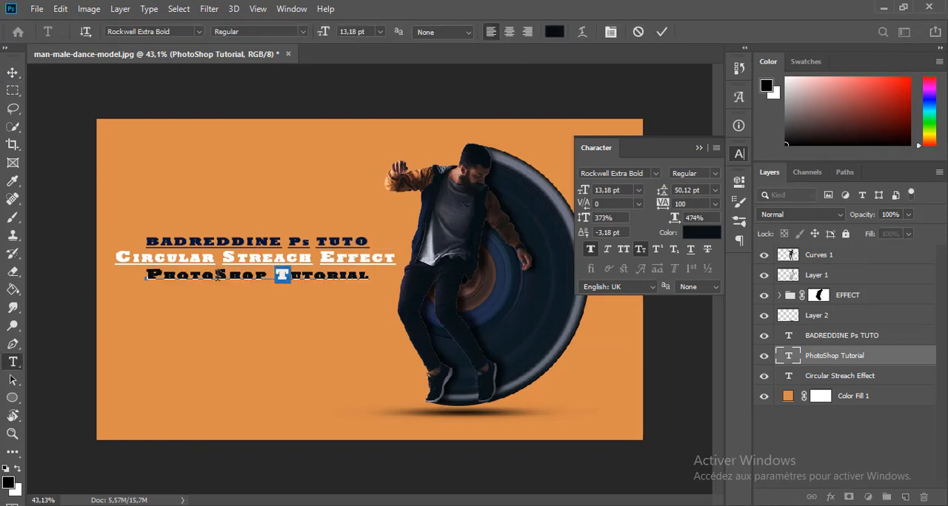
pyautogui.moveTo(215, 275); pyautogui.dragTo(228, 275)
pyautogui.click(690, 251)
pyautogui.moveTo(165, 276); pyautogui.dragTo(148, 275)
pyautogui.click(690, 250)
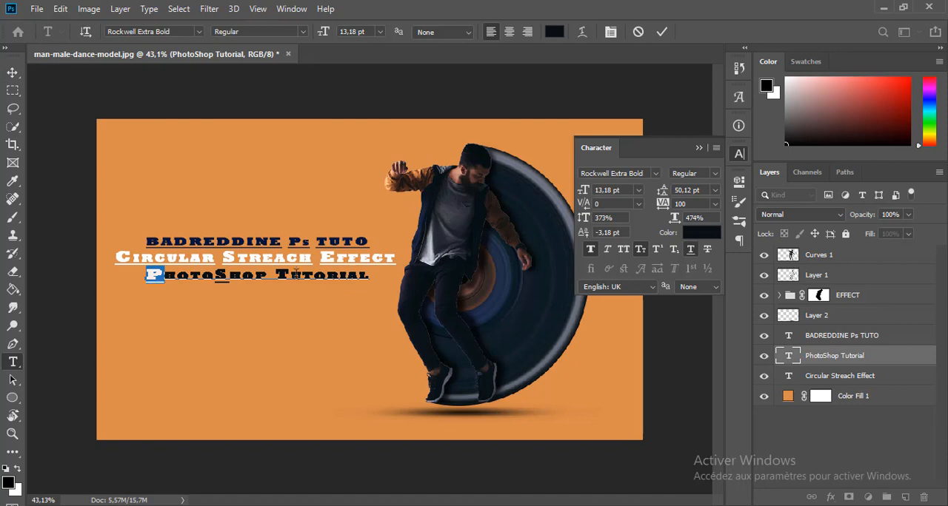
pyautogui.moveTo(275, 275); pyautogui.dragTo(369, 275)
pyautogui.click(690, 250)
pyautogui.hotkey('ctrl', 'Return')
pyautogui.press('v')
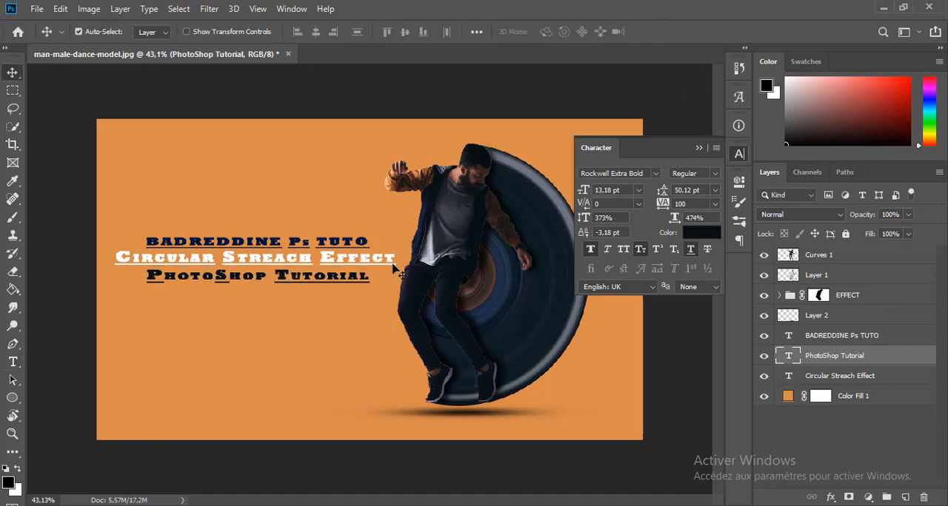
# Change the font of the "PhotoShop Tutorial" and channel name texts to Algerian.
pyautogui.click(656, 174)
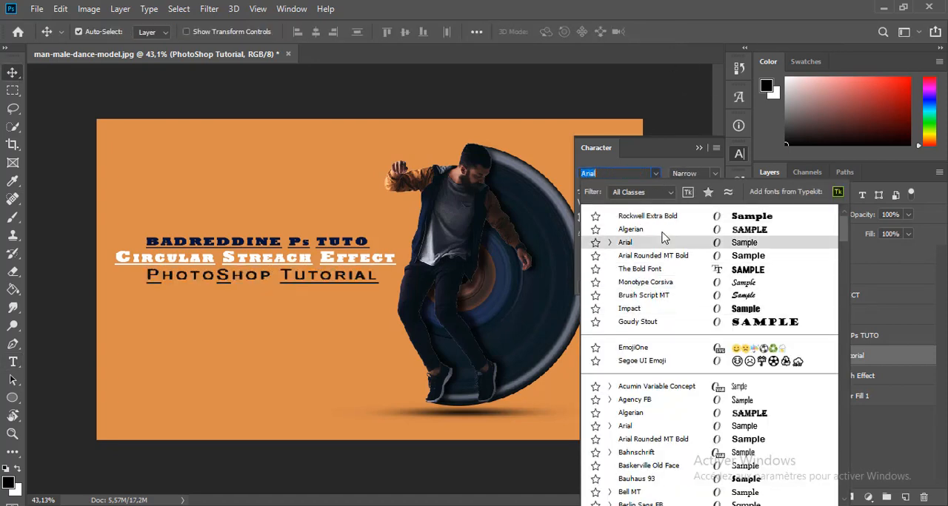
pyautogui.click(661, 230)
pyautogui.click(889, 335)
pyautogui.click(655, 173)
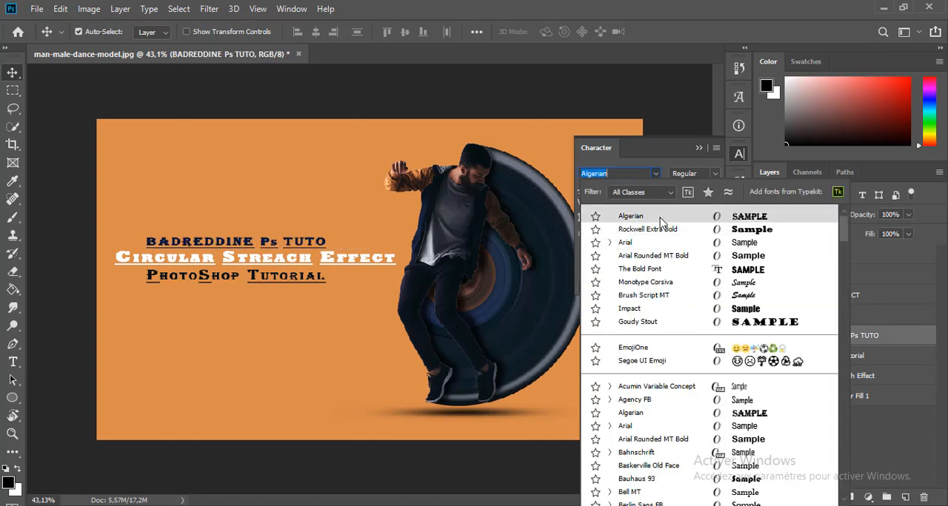
pyautogui.click(660, 219)
# Set the "Circular Streach Effect" title in The Bold Font and widen its horizontal scale to 600%.
pyautogui.click(386, 267)
pyautogui.click(655, 173)
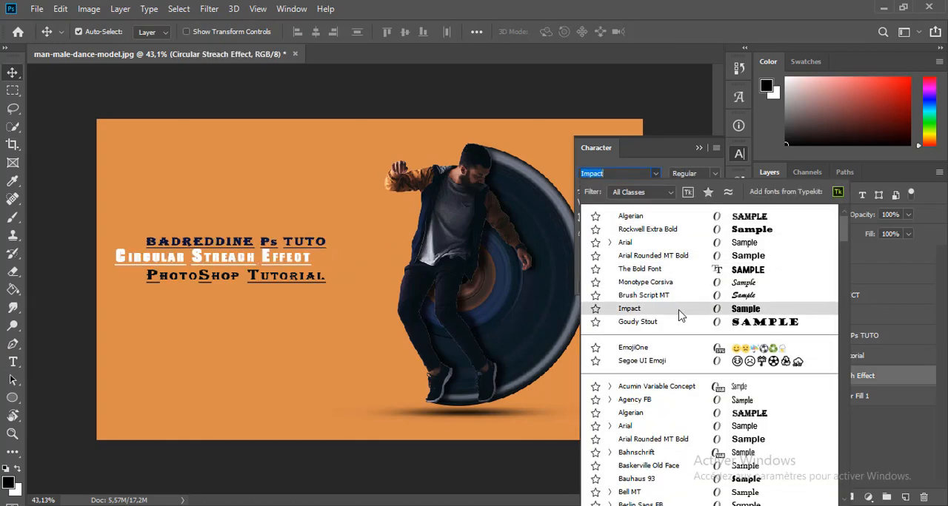
pyautogui.click(685, 270)
pyautogui.click(701, 148)
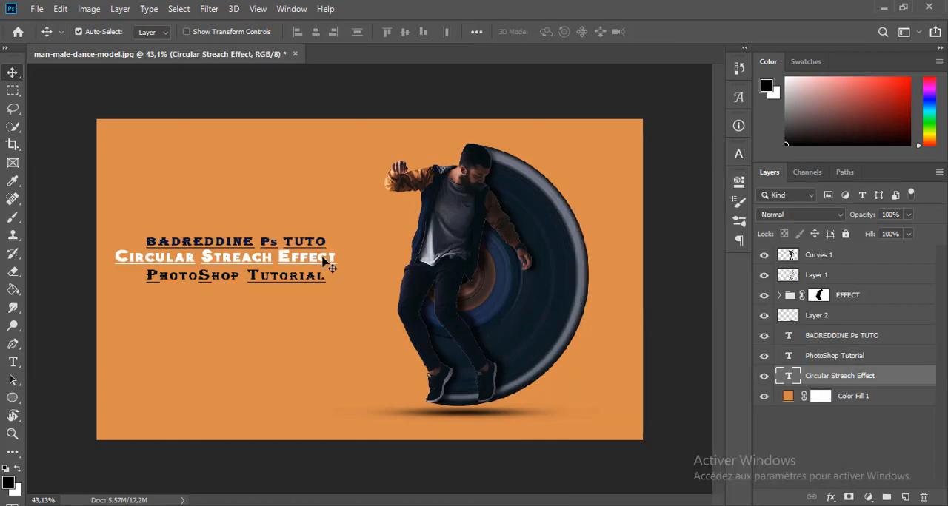
pyautogui.click(744, 159)
pyautogui.moveTo(674, 217); pyautogui.dragTo(764, 215)
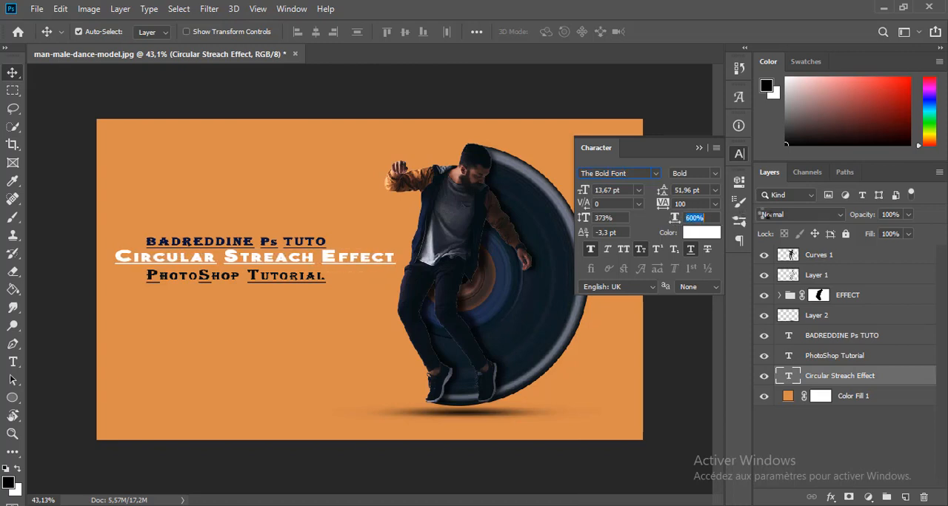
# Center the "PhotoShop Tutorial" text under the title and move the channel name down beside the man's feet.
pyautogui.moveTo(319, 246); pyautogui.dragTo(350, 246)
pyautogui.moveTo(321, 279); pyautogui.dragTo(350, 282)
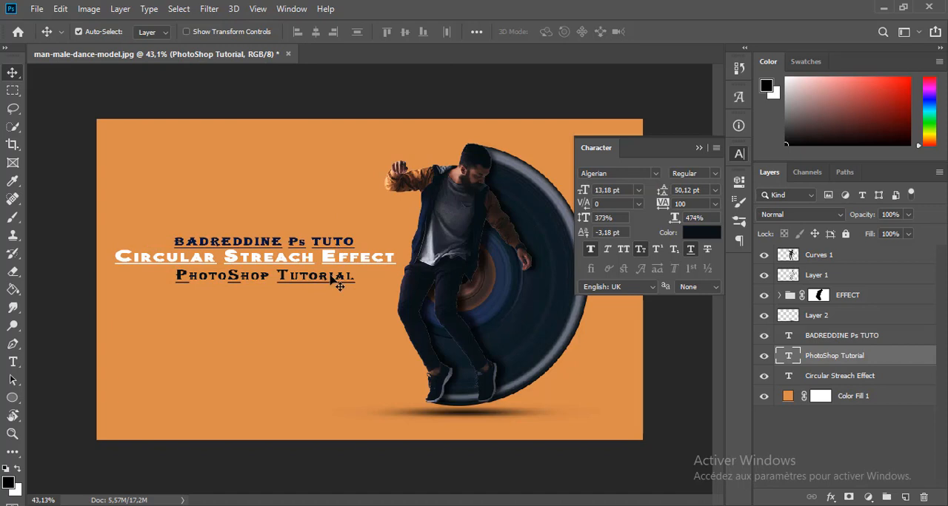
pyautogui.moveTo(325, 246); pyautogui.dragTo(367, 403)
pyautogui.click(697, 148)
# Stamp all visible layers into a new layer above Curves 1 and open the Camera Raw filter on it.
pyautogui.click(872, 259)
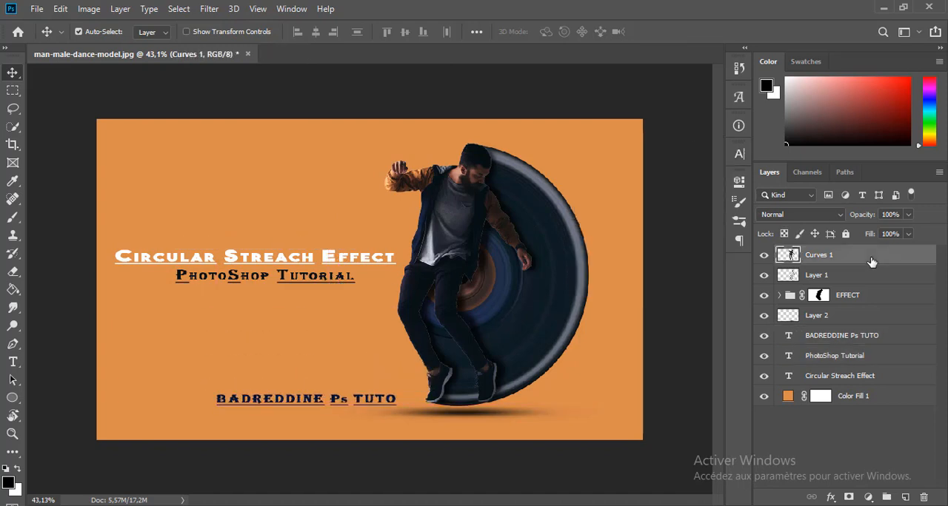
pyautogui.hotkey('ctrl', 'alt', 'shift', 'e')
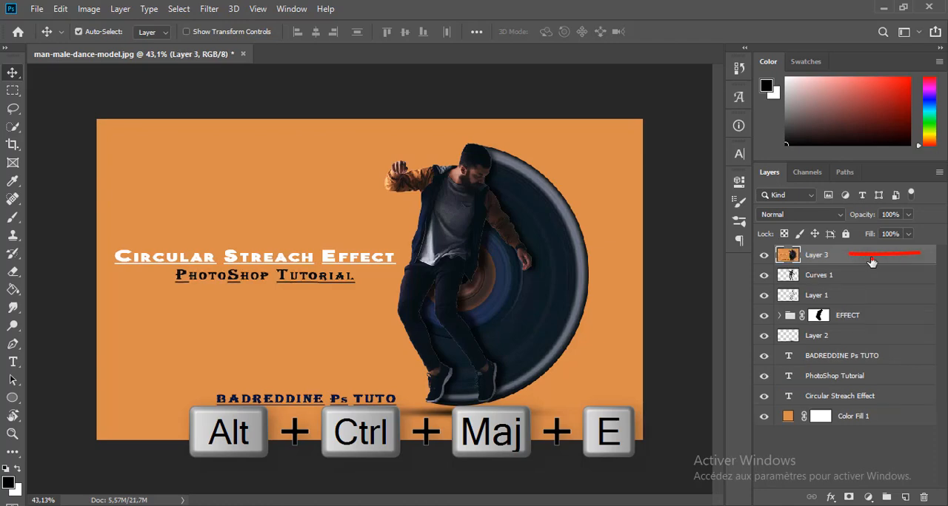
pyautogui.click(210, 9)
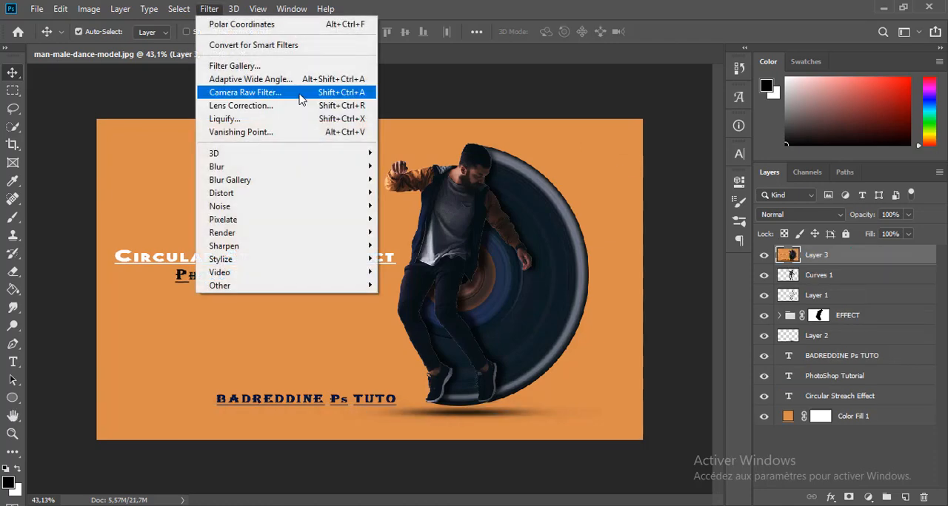
pyautogui.click(320, 99)
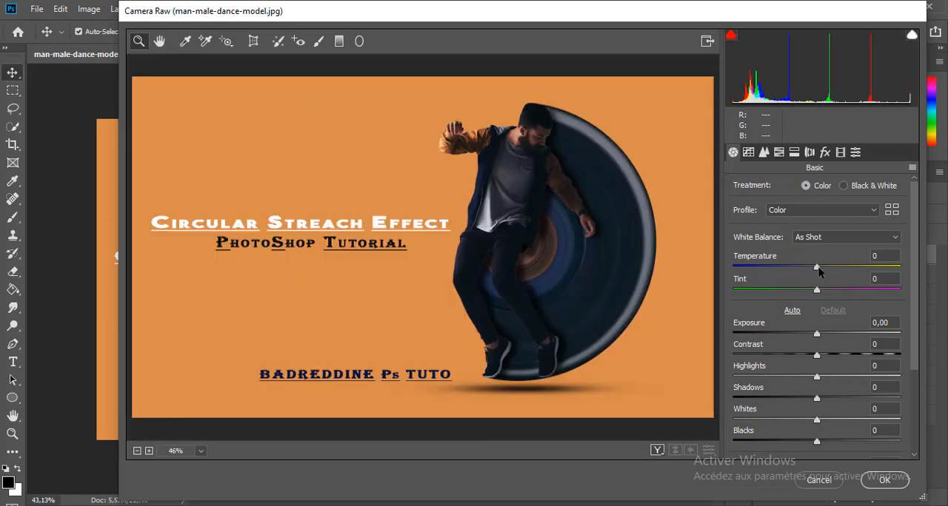
# Set Camera Raw temperature to -13, tint +14, exposure +0,25, contrast +13, highlights +1 and shadows +6.
pyautogui.moveTo(817, 268); pyautogui.dragTo(829, 292)
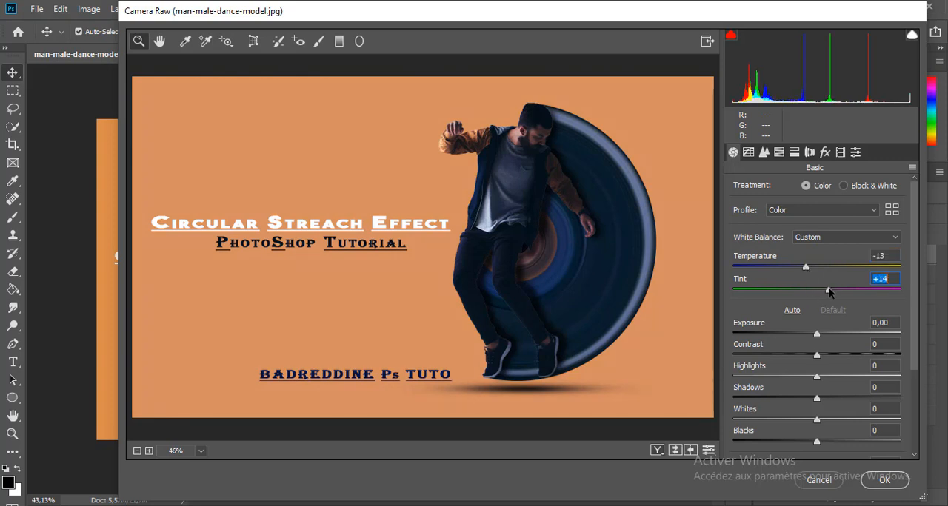
pyautogui.moveTo(917, 277); pyautogui.dragTo(917, 343)
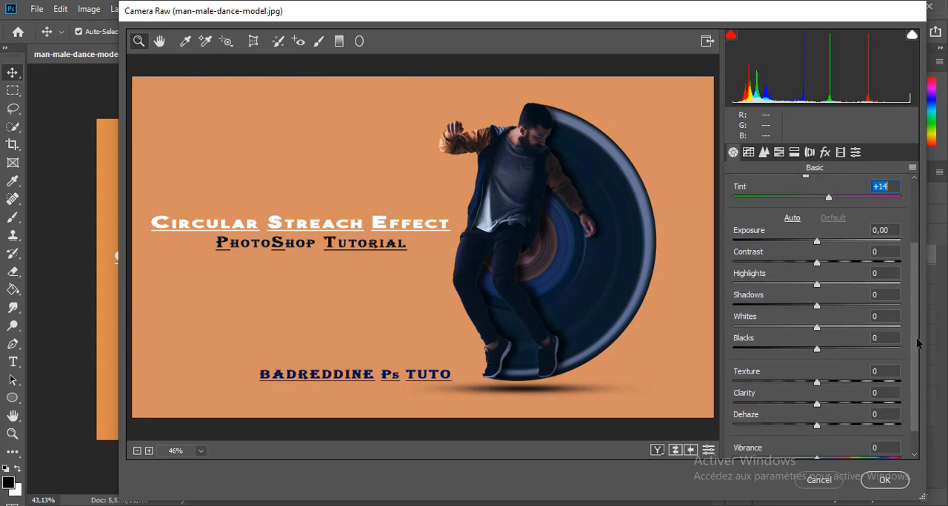
pyautogui.moveTo(817, 245); pyautogui.dragTo(825, 308)
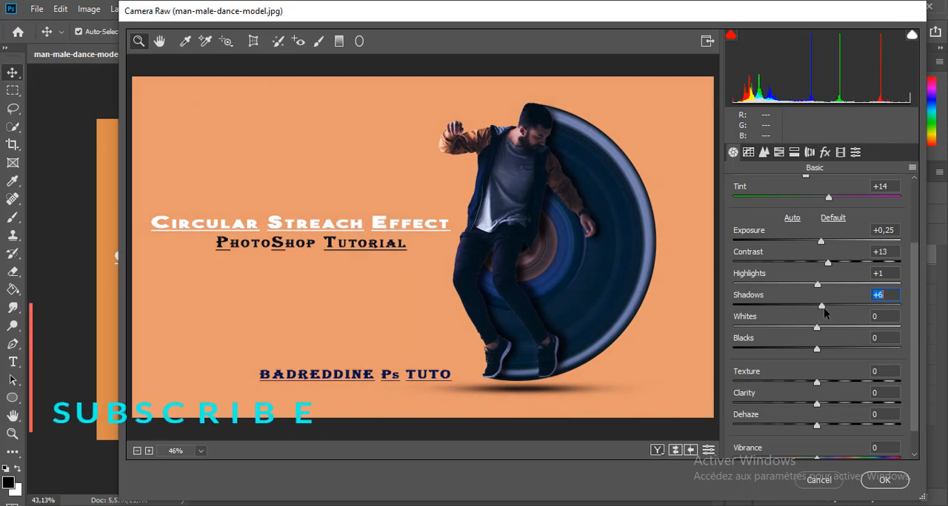